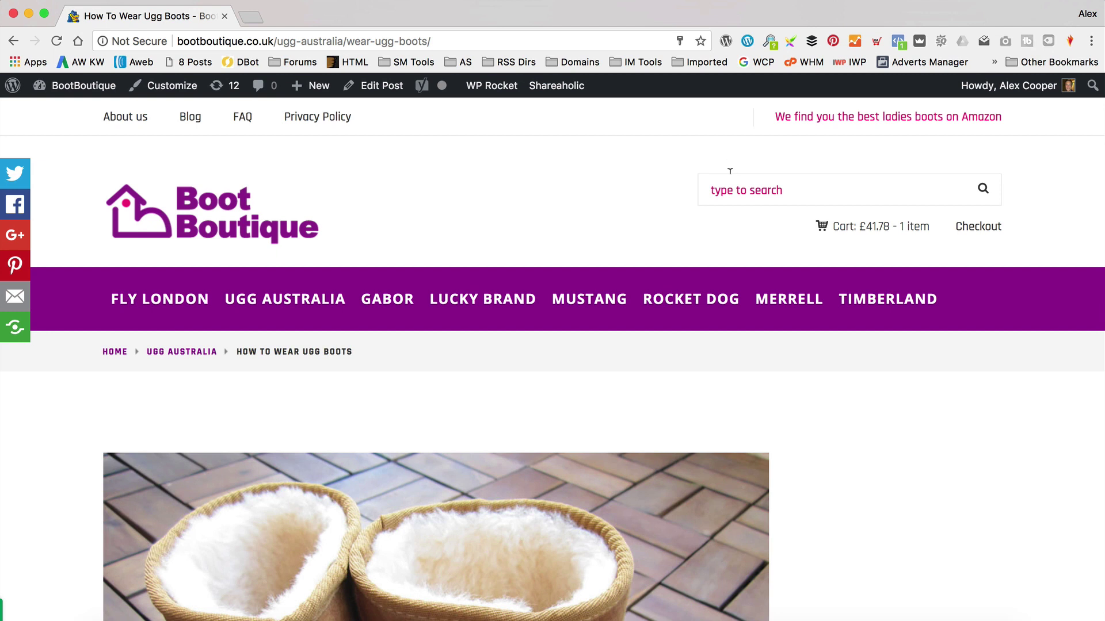
Look through the How To Wear Ugg Boots article, from its introduction to the first styling section.
{"action": "scroll", "coordinate": [730, 167], "scroll_direction": "down", "scroll_amount": 10}
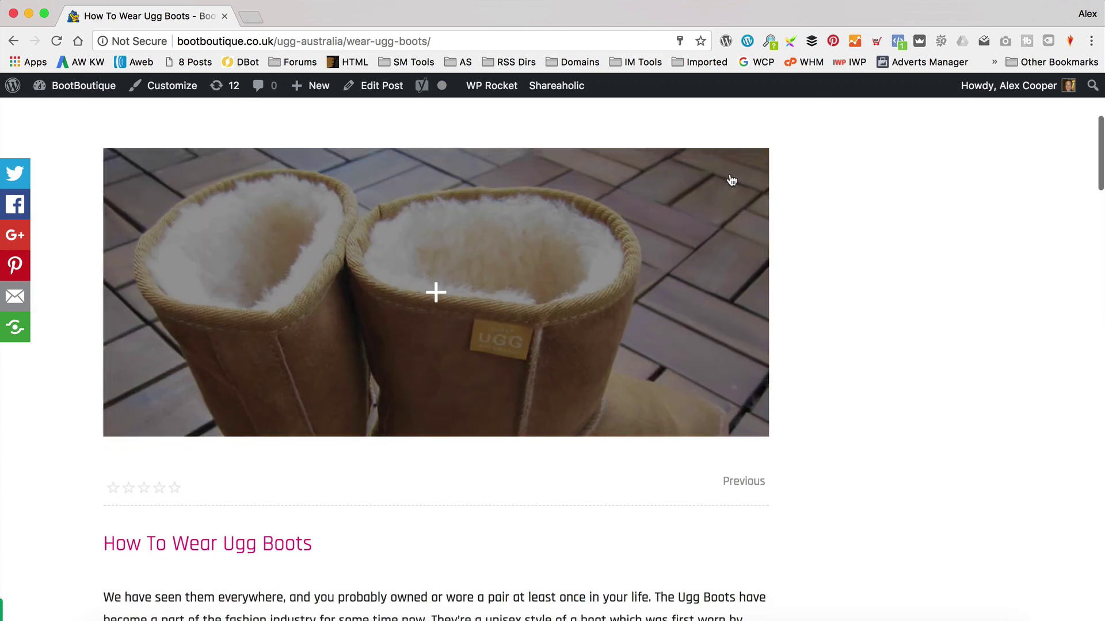
{"action": "scroll", "coordinate": [987, 161], "scroll_direction": "down", "scroll_amount": 5}
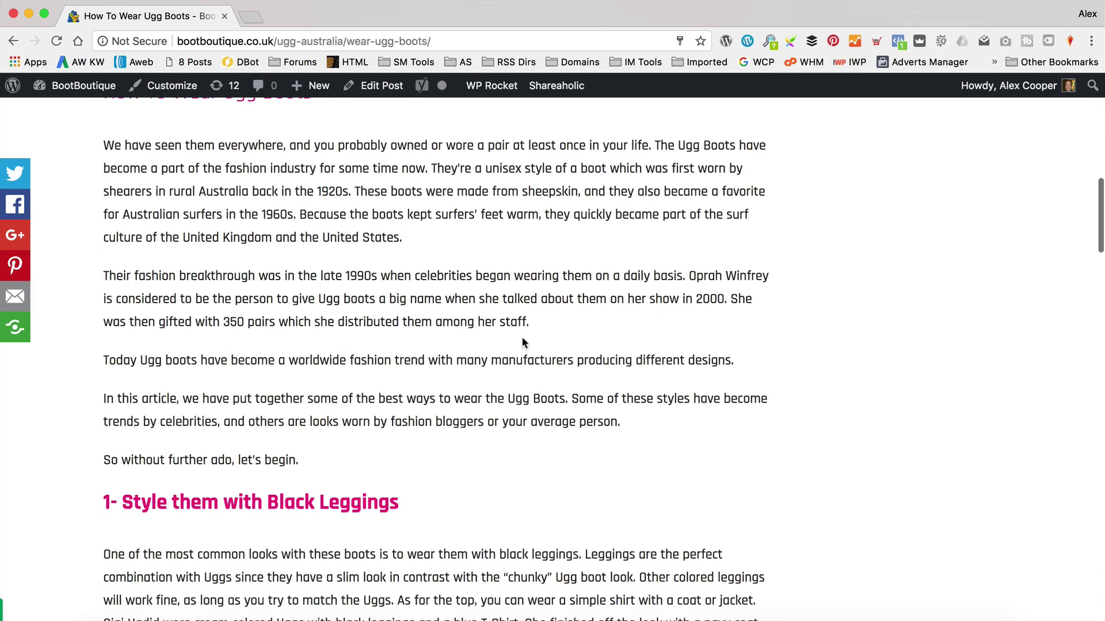
{"action": "scroll", "coordinate": [509, 256], "scroll_direction": "down", "scroll_amount": 5}
{"action": "scroll", "coordinate": [509, 255], "scroll_direction": "up", "scroll_amount": 10}
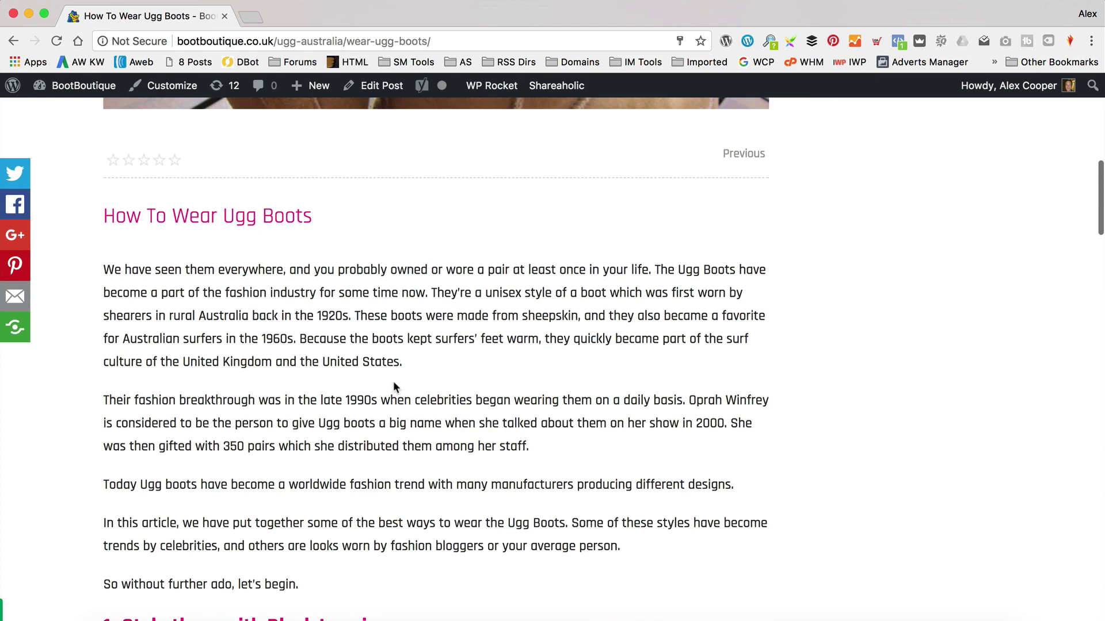
{"action": "scroll", "coordinate": [551, 268], "scroll_direction": "down", "scroll_amount": 4}
{"action": "scroll", "coordinate": [551, 266], "scroll_direction": "up", "scroll_amount": 4}
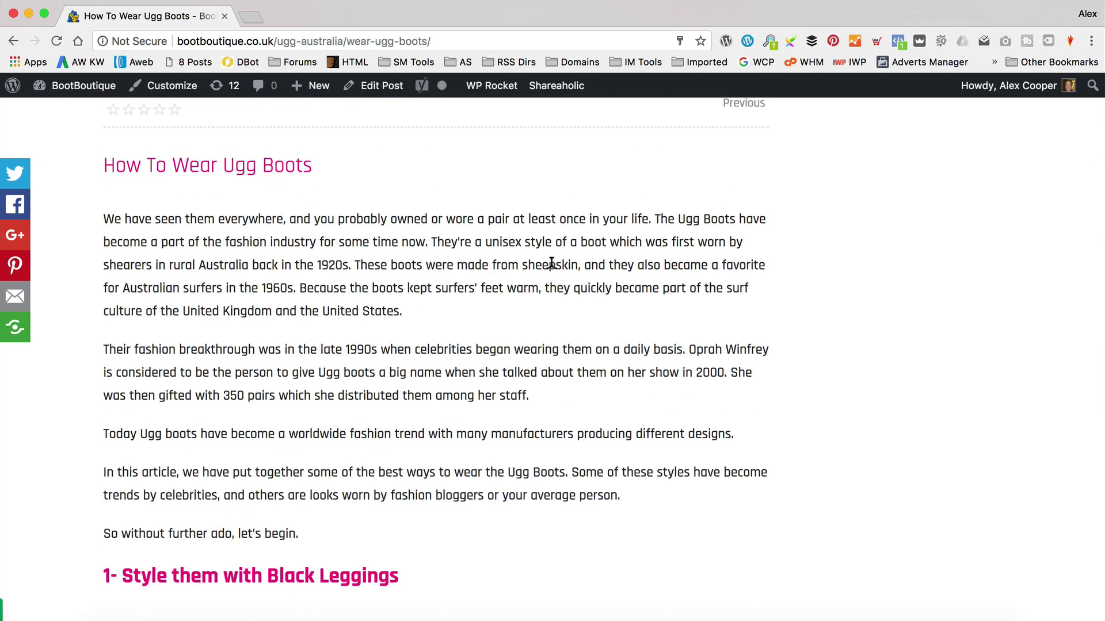
{"action": "scroll", "coordinate": [550, 267], "scroll_direction": "up", "scroll_amount": 10}
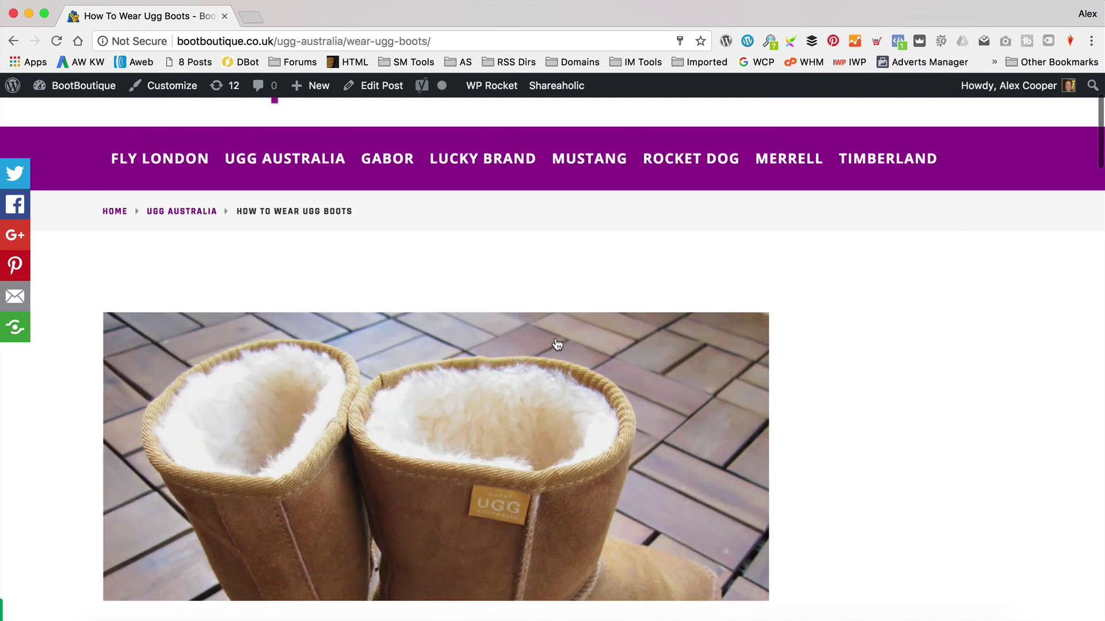
View the Ugg Australia product category, and return to the introduction of the How To Wear Ugg Boots article.
{"action": "scroll", "coordinate": [450, 279], "scroll_direction": "up", "scroll_amount": 3}
{"action": "left_click", "coordinate": [291, 295]}
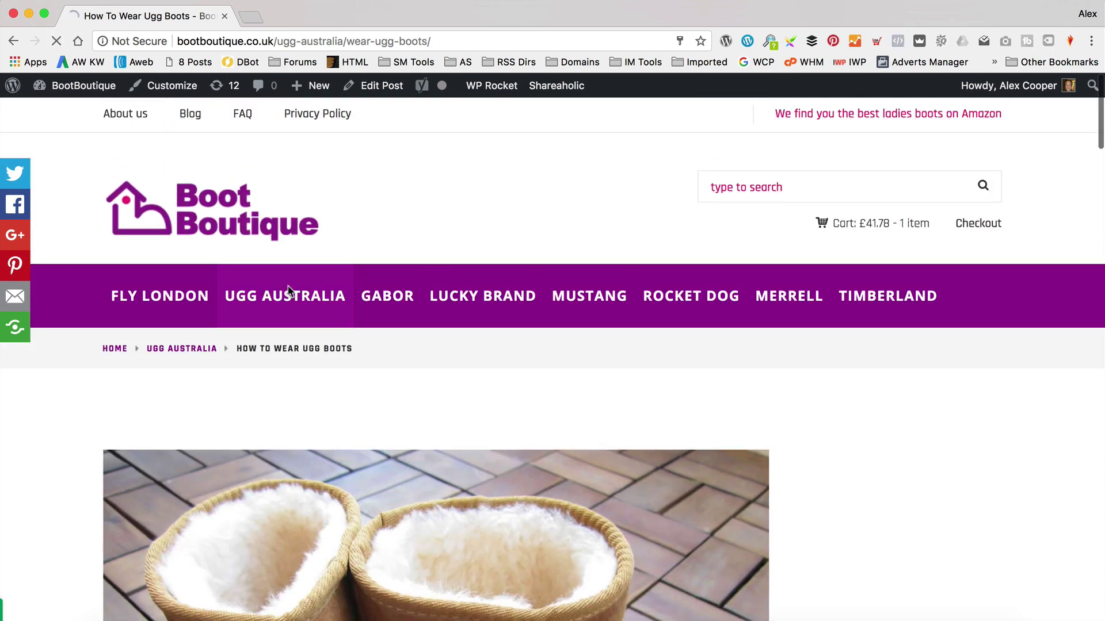
{"action": "scroll", "coordinate": [622, 311], "scroll_direction": "down", "scroll_amount": 3}
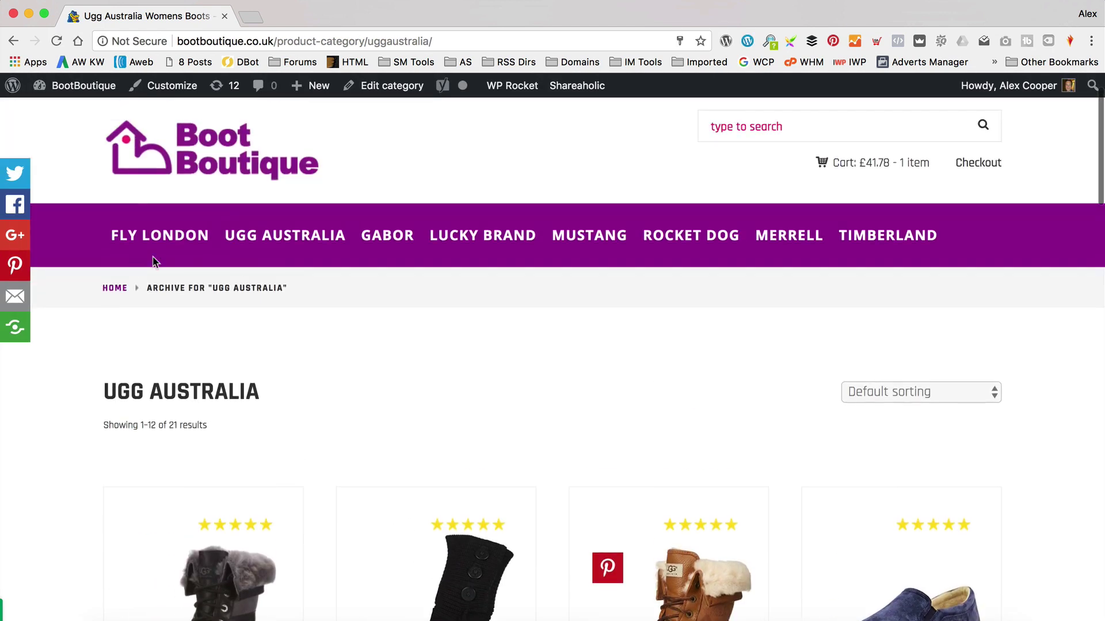
{"action": "left_click", "coordinate": [14, 41]}
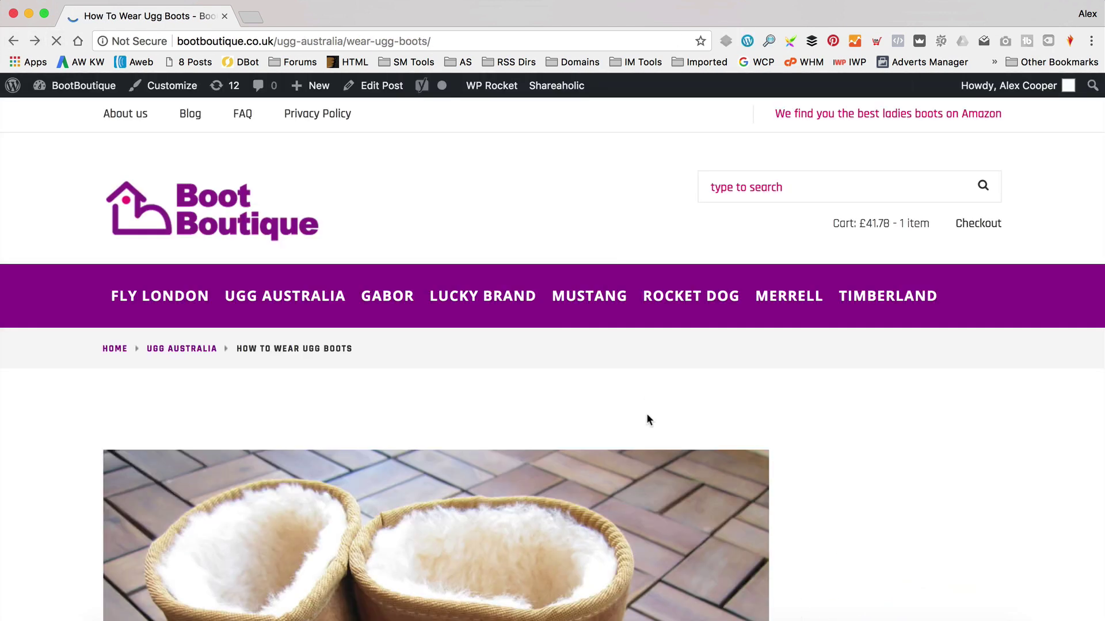
{"action": "scroll", "coordinate": [580, 325], "scroll_direction": "down", "scroll_amount": 10}
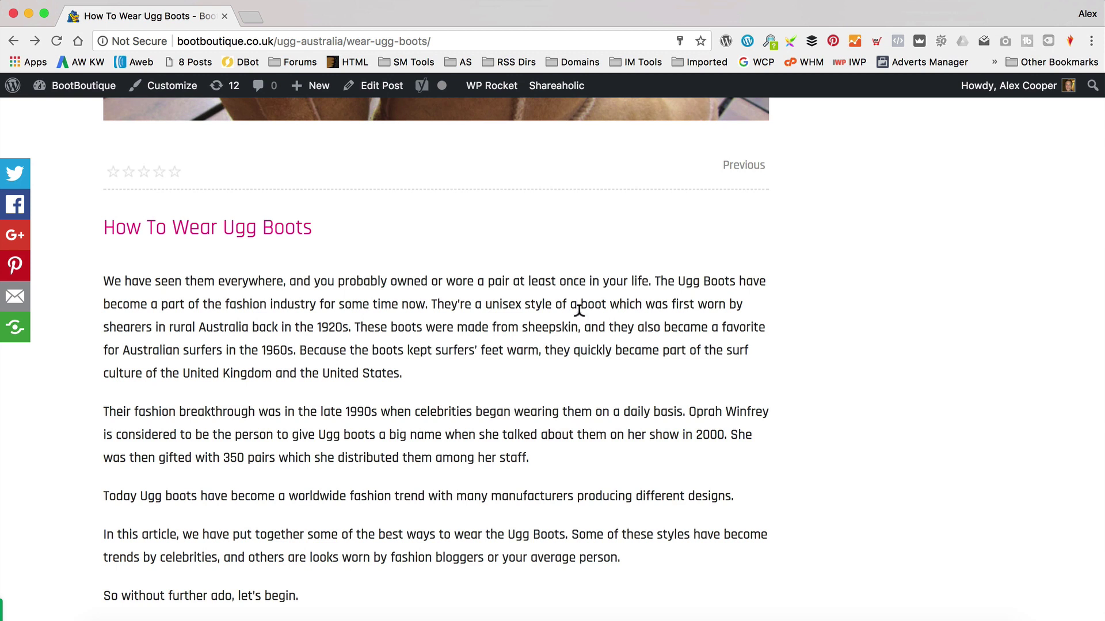
{"action": "scroll", "coordinate": [322, 423], "scroll_direction": "up", "scroll_amount": 2}
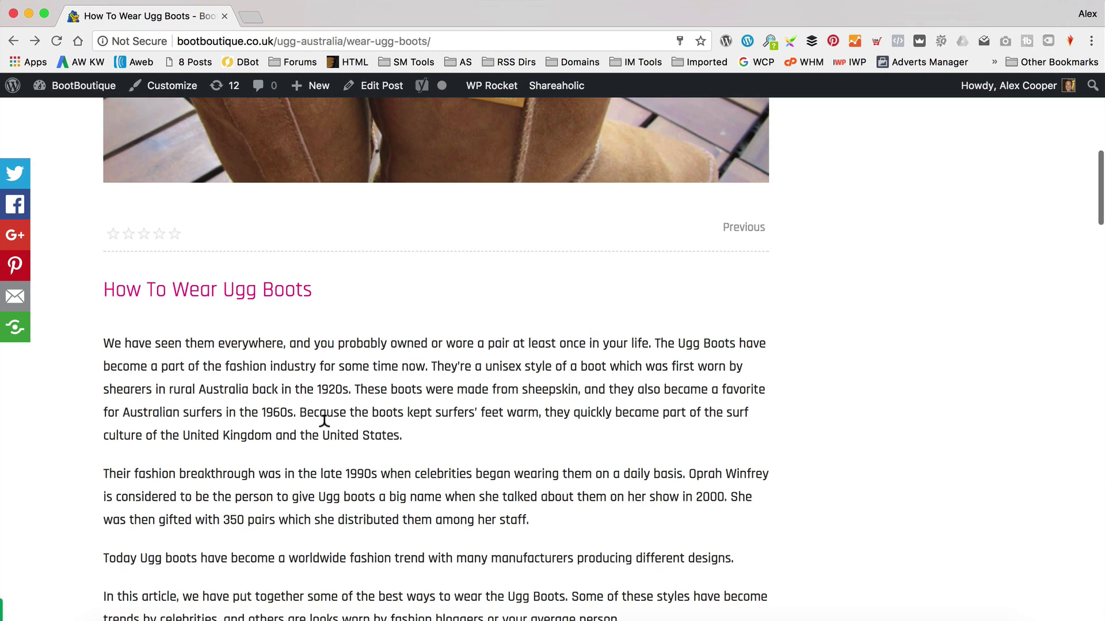
Open amazon.co.uk in a new tab and examine the home page's footer links and header.
{"action": "left_click", "coordinate": [250, 12]}
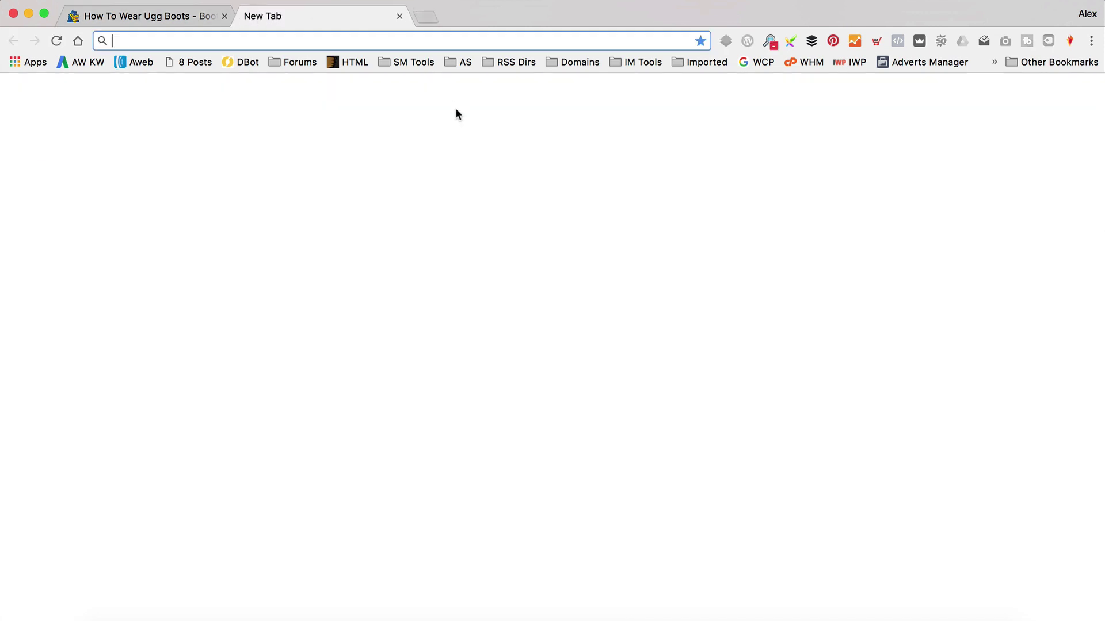
{"action": "type", "text": "amazon.co.uk"}
{"action": "key", "text": "Return"}
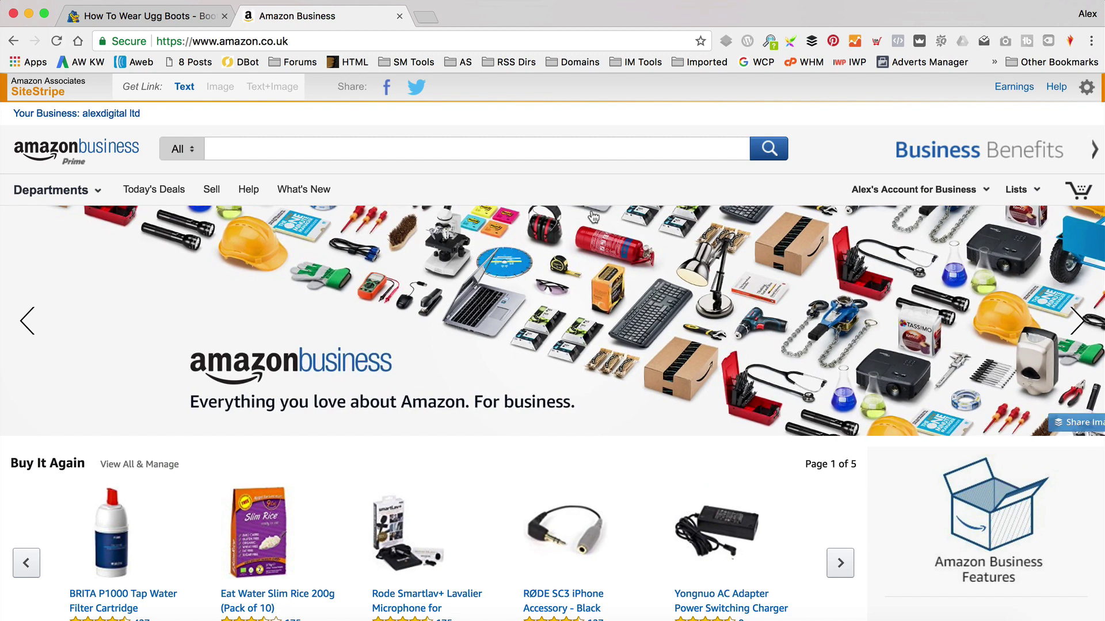
{"action": "scroll", "coordinate": [593, 216], "scroll_direction": "down", "scroll_amount": 3}
{"action": "scroll", "coordinate": [593, 217], "scroll_direction": "down", "scroll_amount": 20}
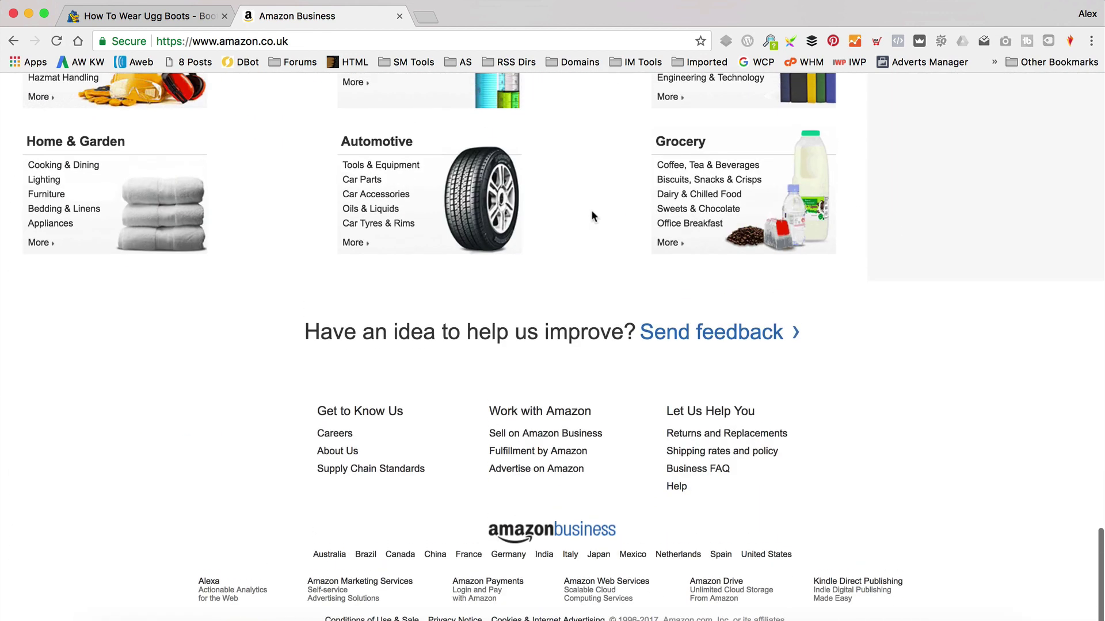
{"action": "scroll", "coordinate": [583, 409], "scroll_direction": "down", "scroll_amount": 5}
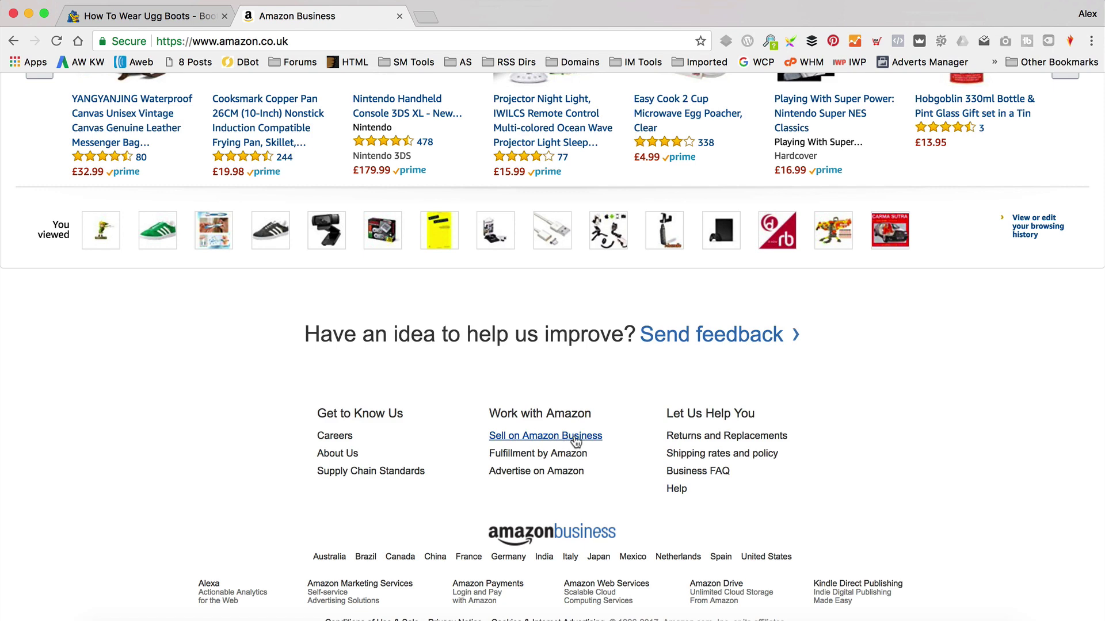
{"action": "scroll", "coordinate": [569, 482], "scroll_direction": "up", "scroll_amount": 20}
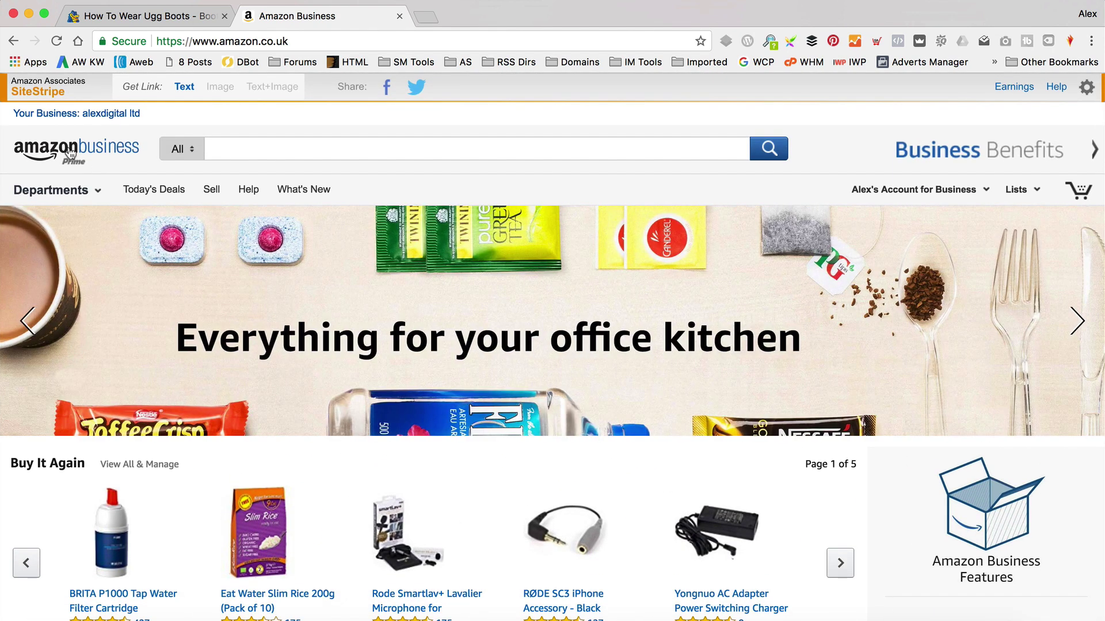
{"action": "mouse_move", "coordinate": [975, 192]}
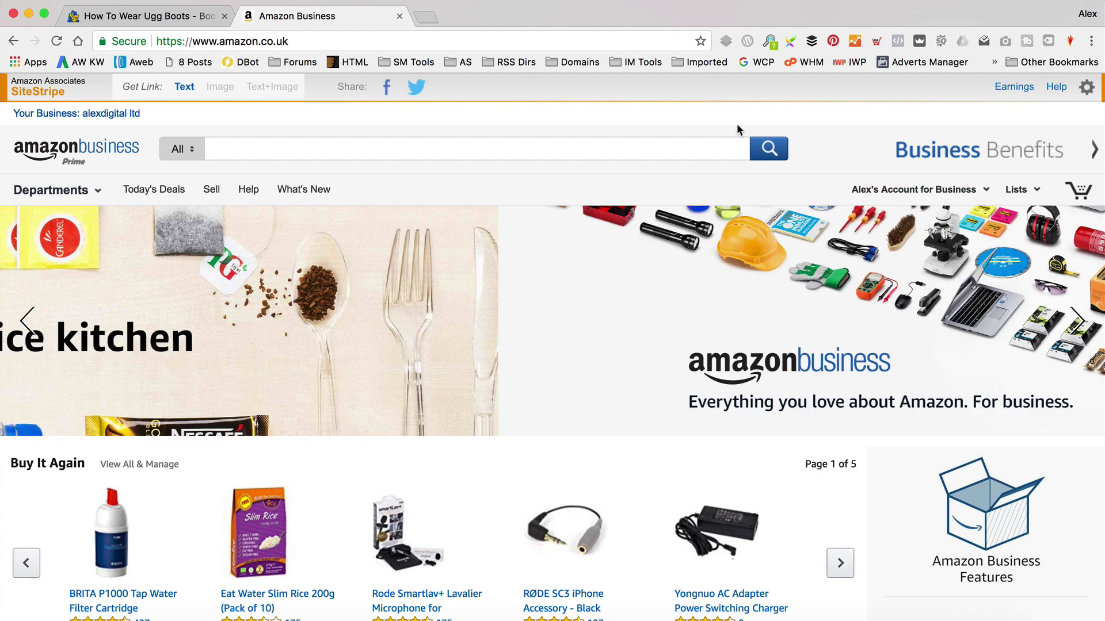
Search Google for "amazon associates" and open the Amazon.co.uk Associates Central result in its own tab.
{"action": "left_click", "coordinate": [488, 43]}
{"action": "type", "text": "amazon asso"}
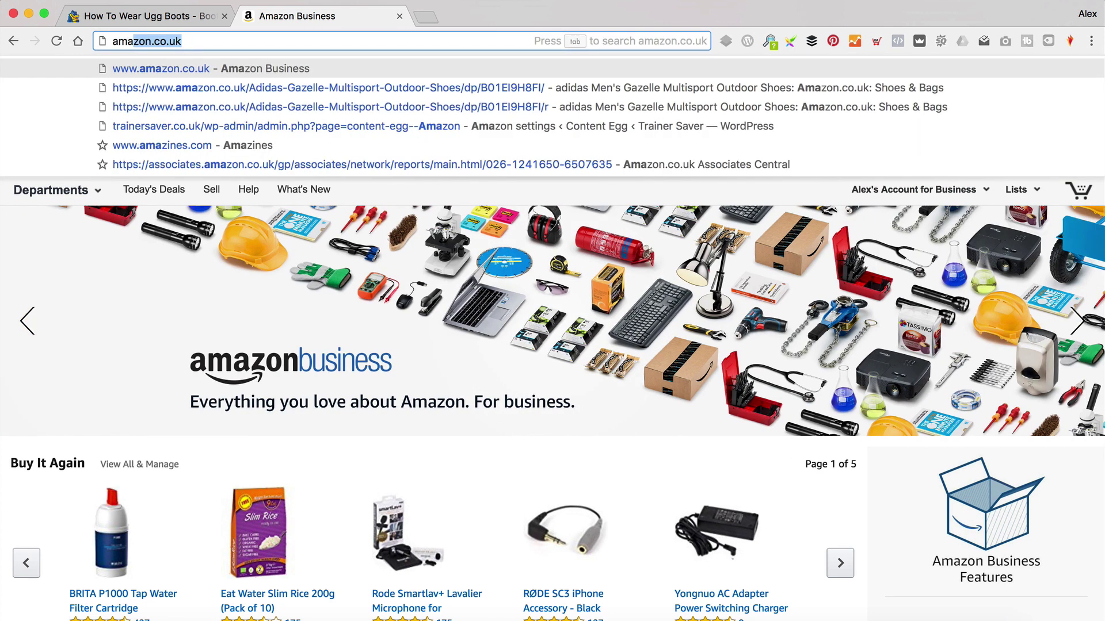
{"action": "type", "text": "ciates"}
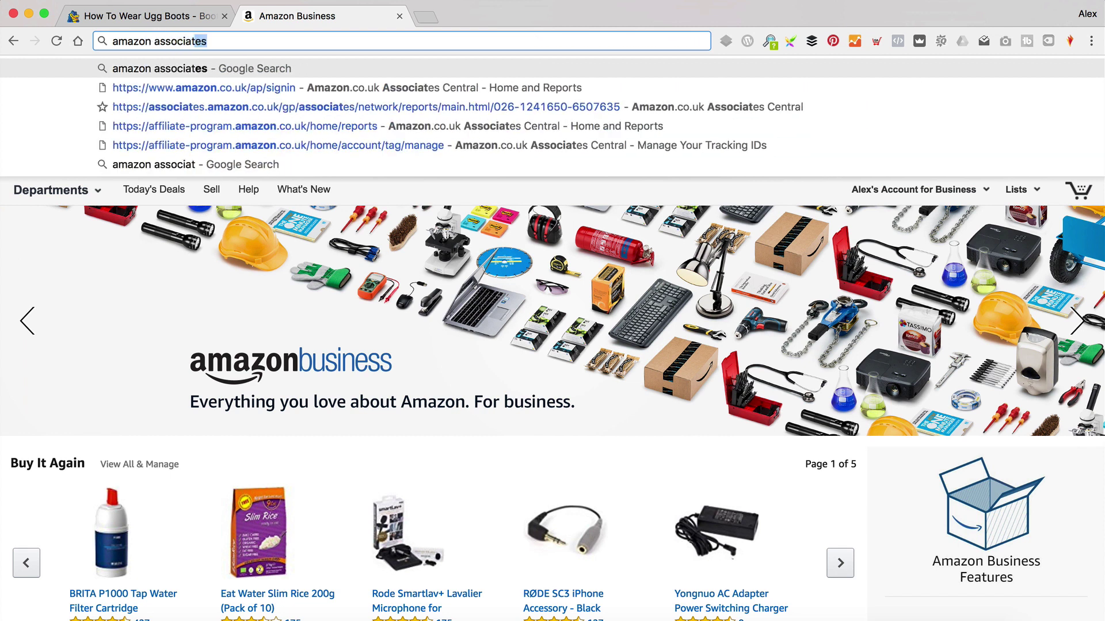
{"action": "key", "text": "Return"}
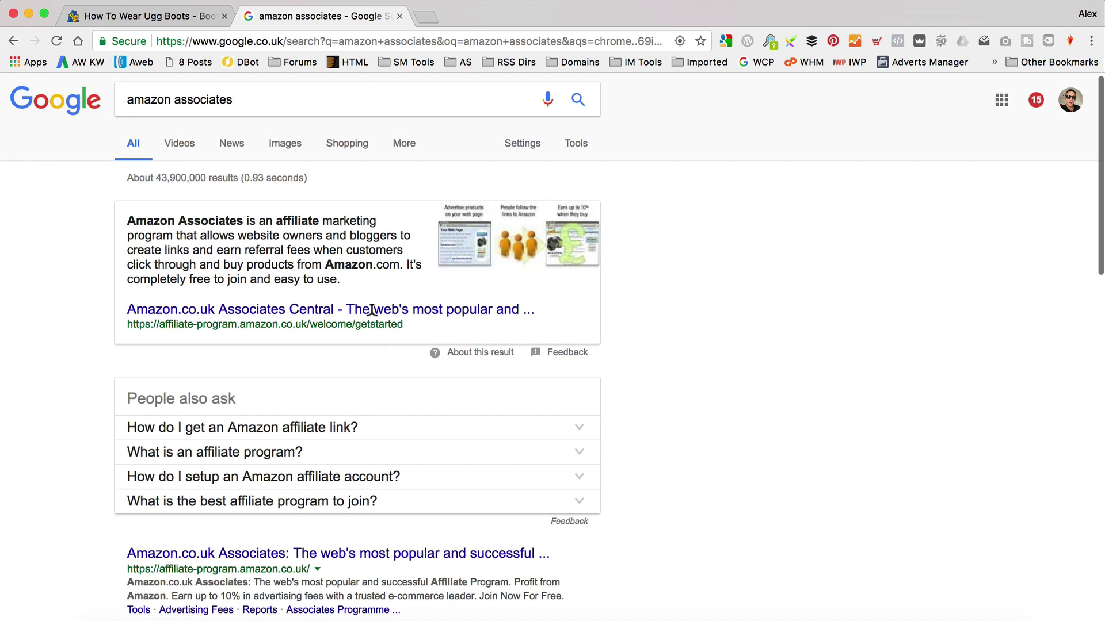
{"action": "left_click", "coordinate": [444, 311]}
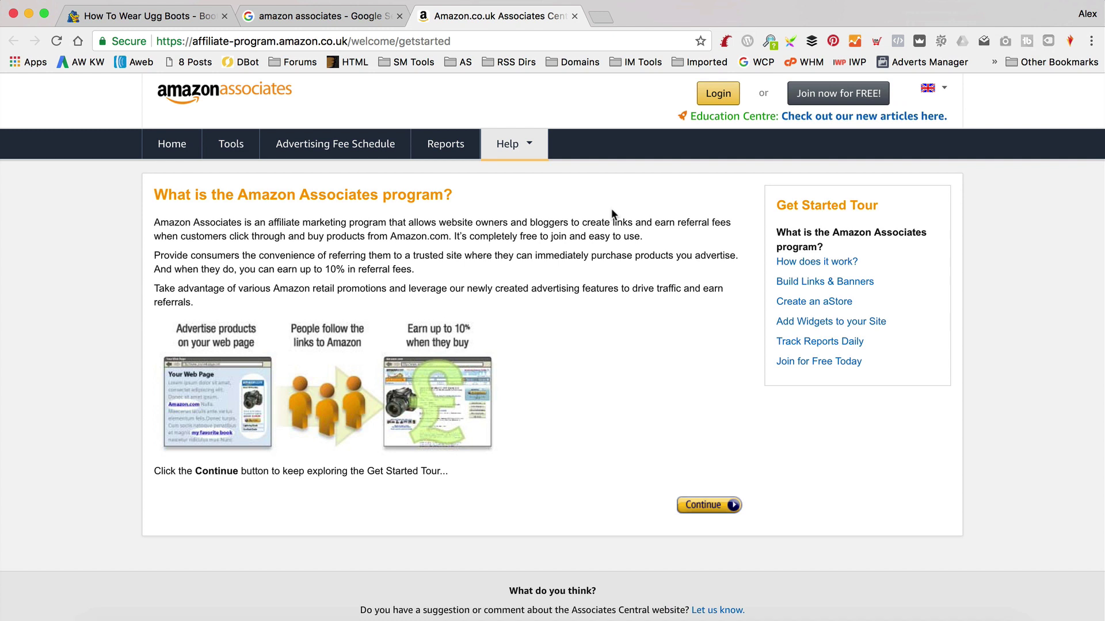
Close the Associates Central and Google results tabs, returning to the top of the Boot Boutique article.
{"action": "left_click", "coordinate": [575, 16]}
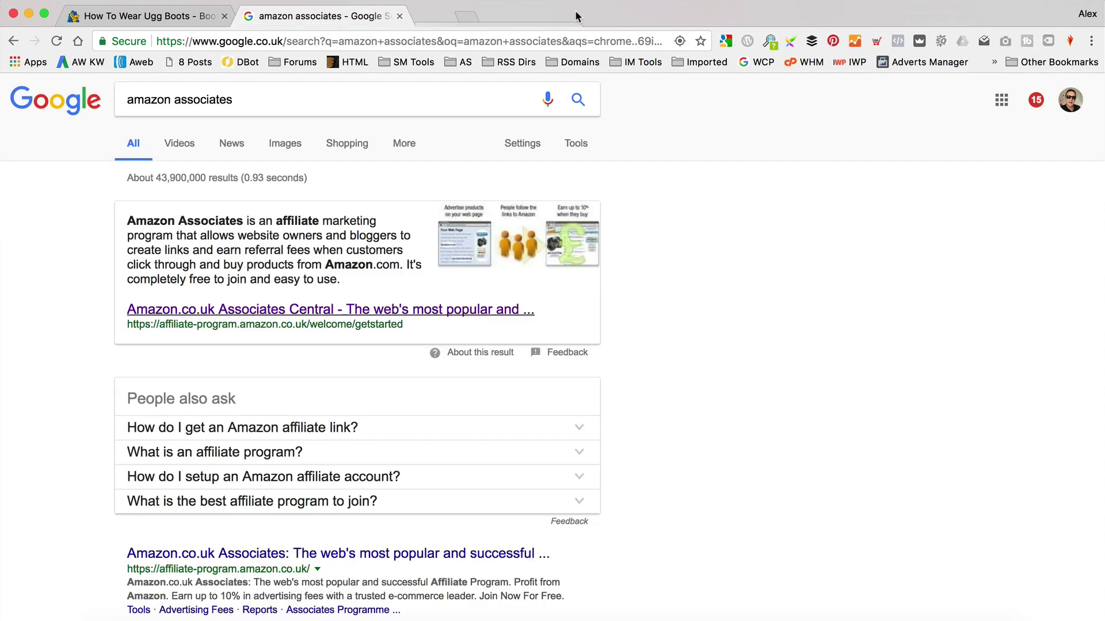
{"action": "left_click", "coordinate": [400, 16]}
{"action": "scroll", "coordinate": [432, 350], "scroll_direction": "up", "scroll_amount": 10}
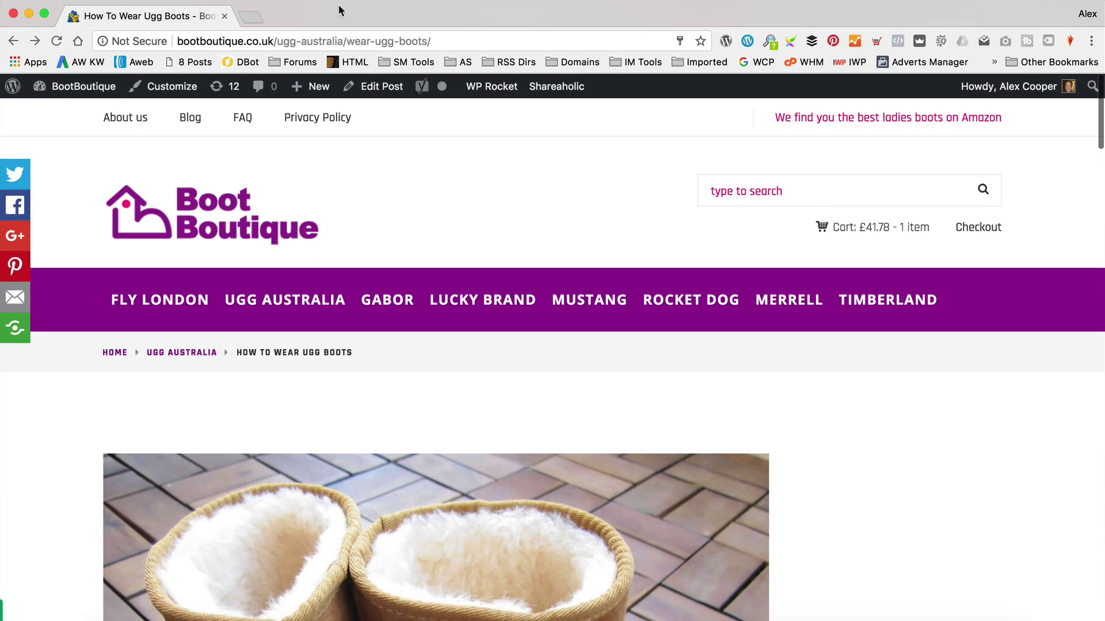
Open amazon.co.uk in a new tab, search All Departments for "ugg boots" and look over the first products.
{"action": "left_click", "coordinate": [251, 17]}
{"action": "type", "text": "amazon.co.uk"}
{"action": "key", "text": "Return"}
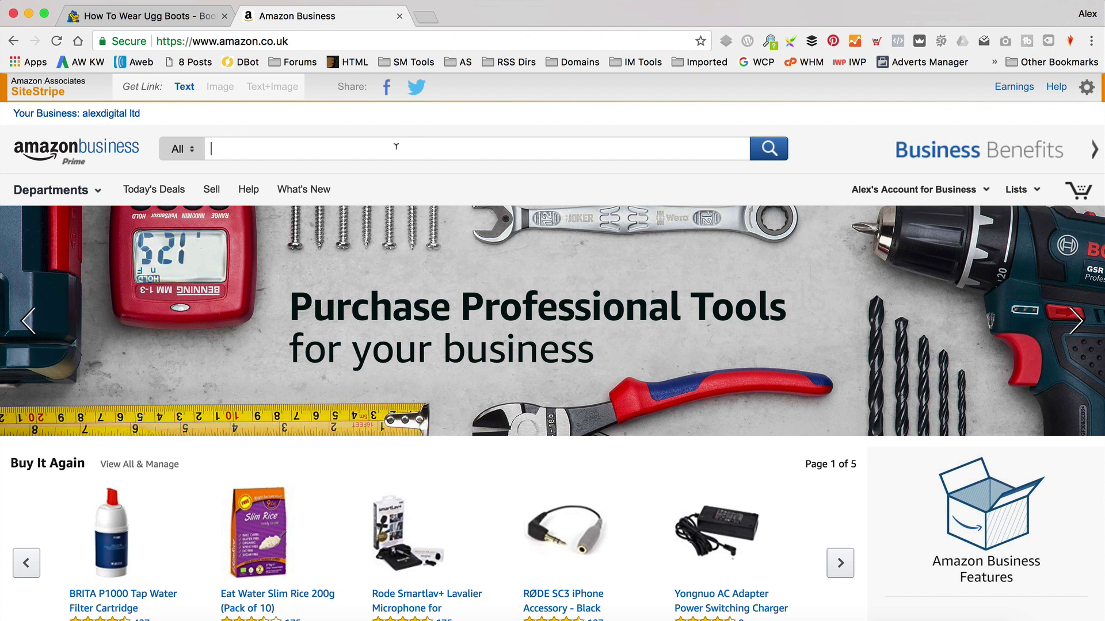
{"action": "type", "text": "ugg b"}
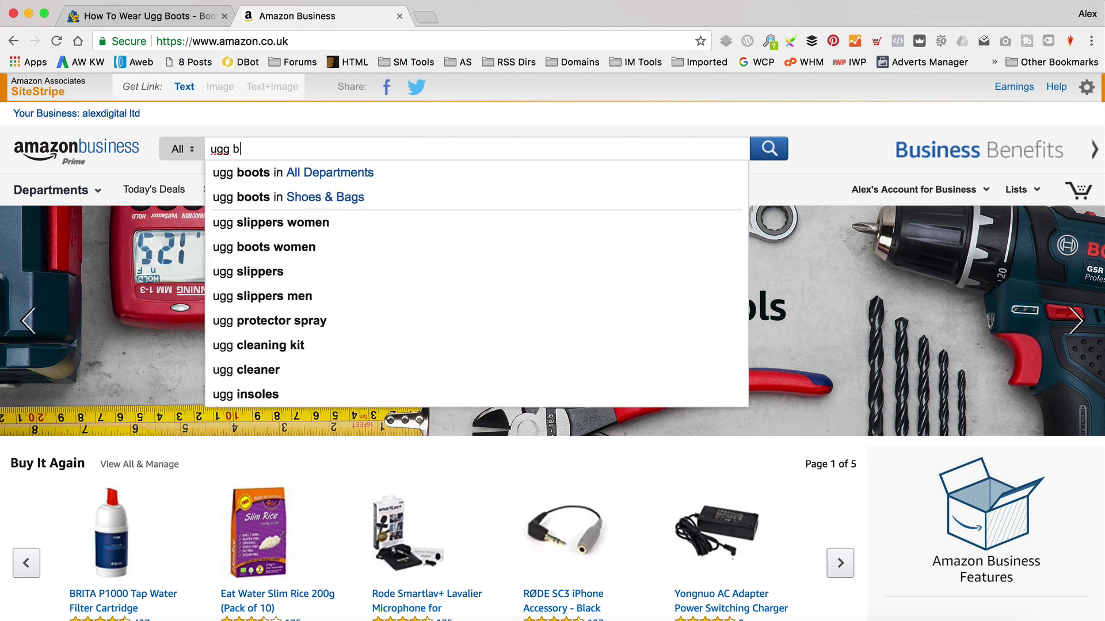
{"action": "type", "text": "oot"}
{"action": "left_click", "coordinate": [365, 173]}
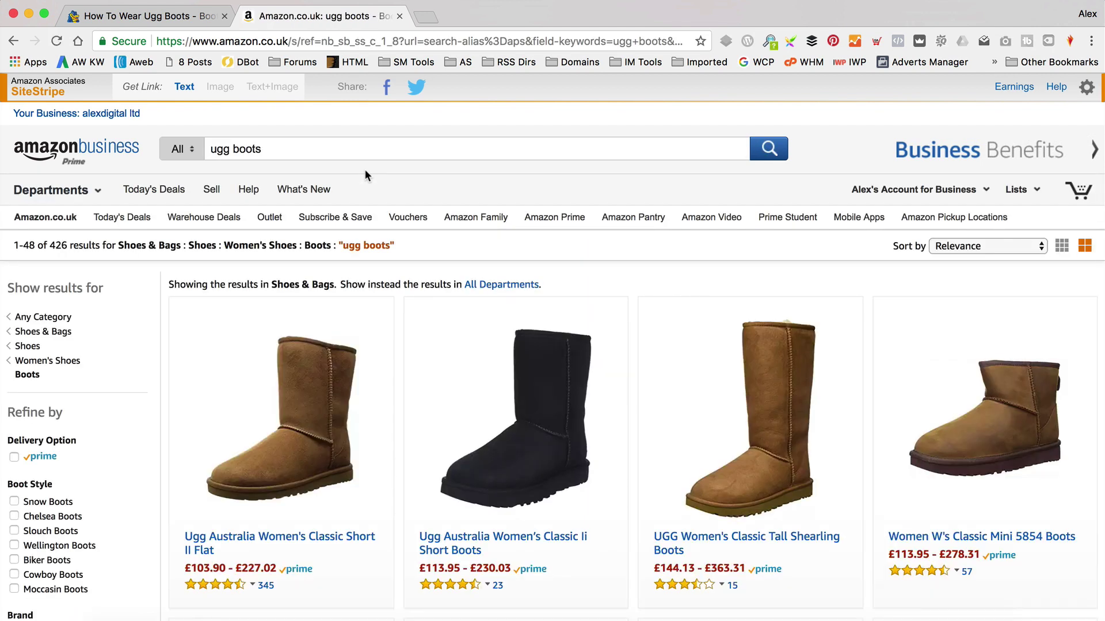
{"action": "scroll", "coordinate": [689, 262], "scroll_direction": "down", "scroll_amount": 5}
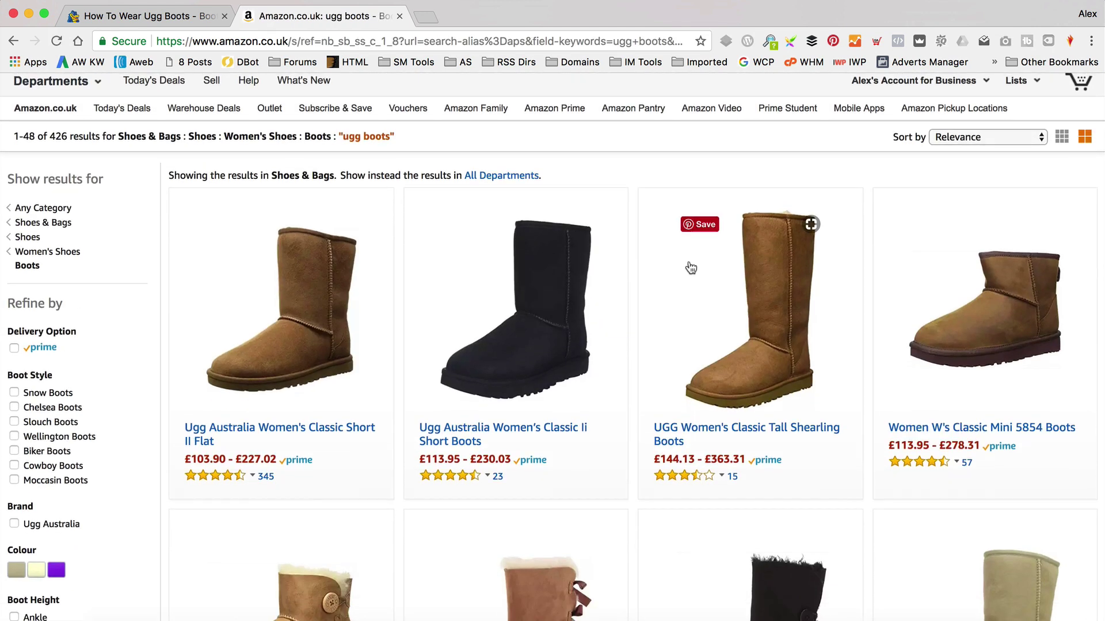
{"action": "scroll", "coordinate": [690, 268], "scroll_direction": "up", "scroll_amount": 5}
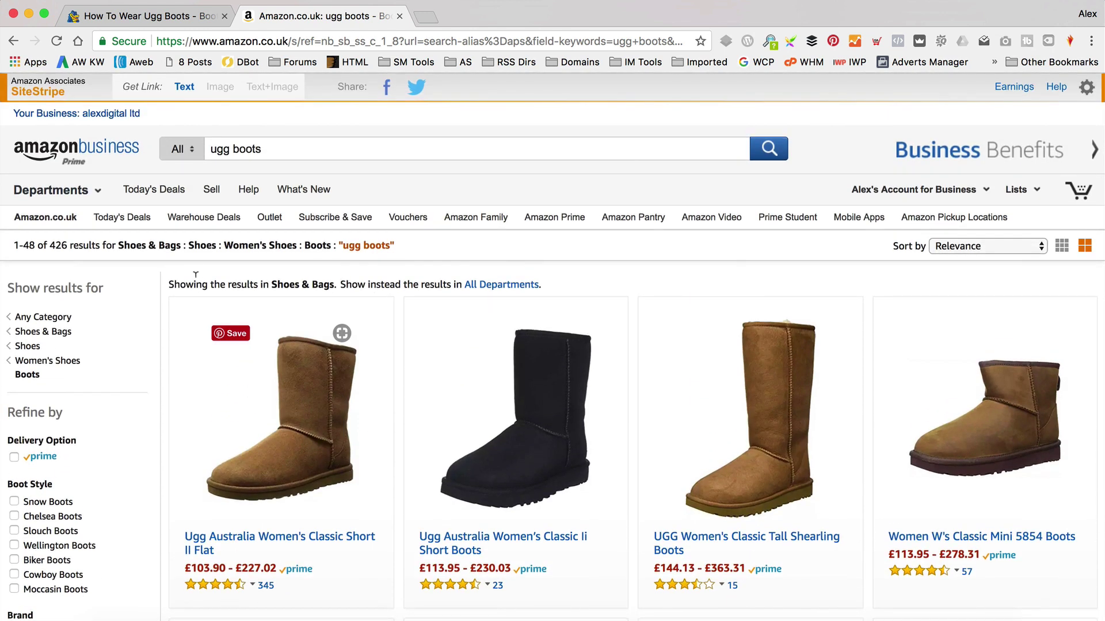
Open Amazon's Full Shop Directory and look through its department and category listings.
{"action": "mouse_move", "coordinate": [63, 190]}
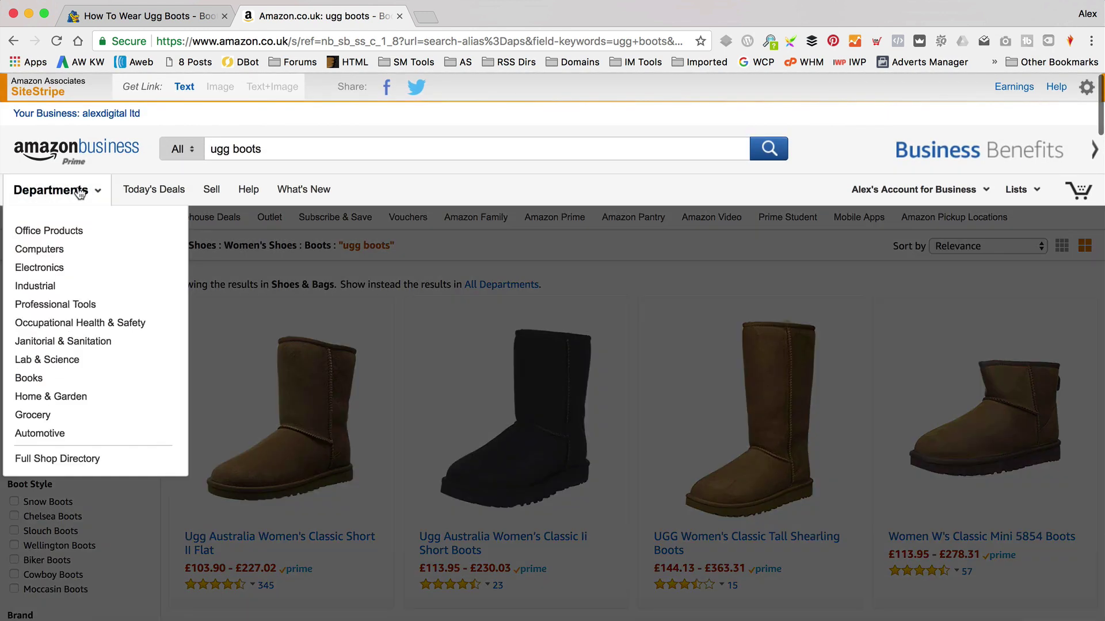
{"action": "mouse_move", "coordinate": [68, 295]}
{"action": "mouse_move", "coordinate": [63, 376]}
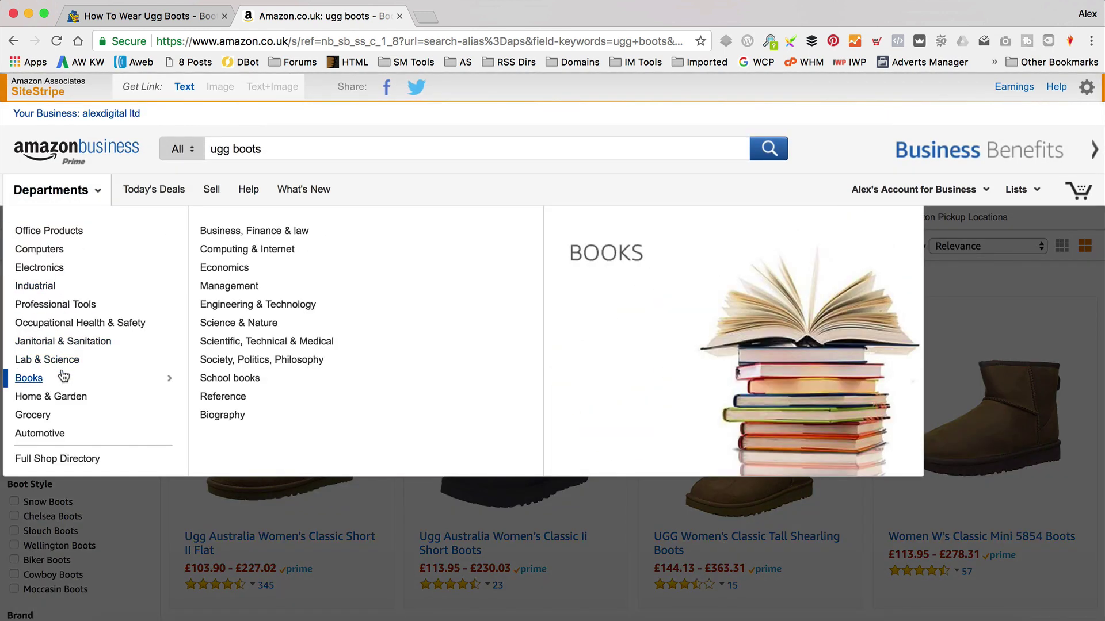
{"action": "mouse_move", "coordinate": [92, 275]}
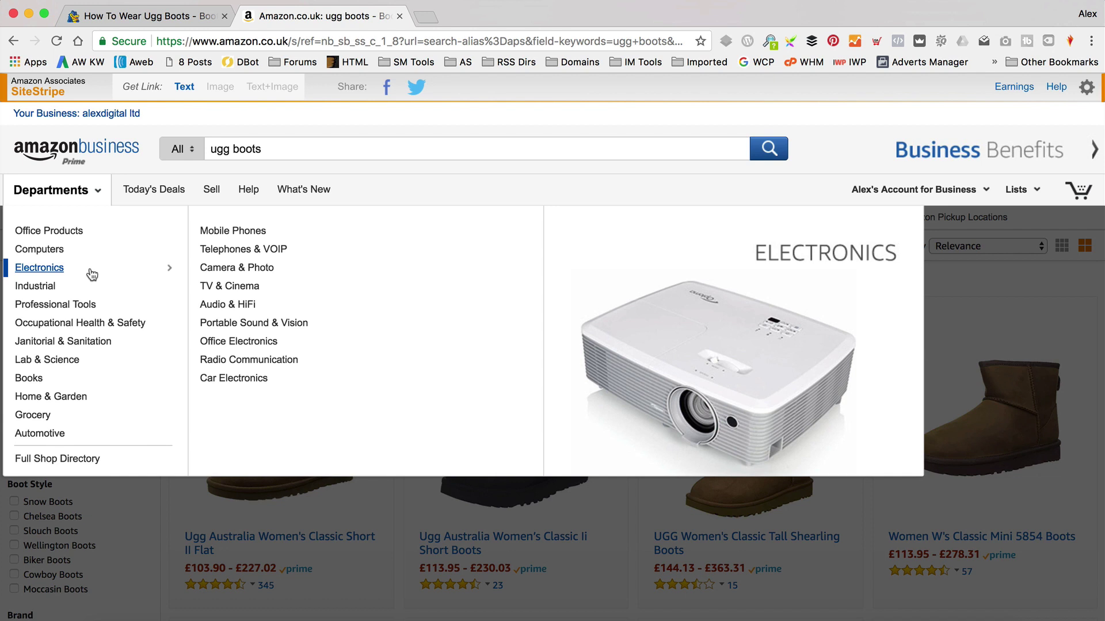
{"action": "left_click", "coordinate": [83, 459]}
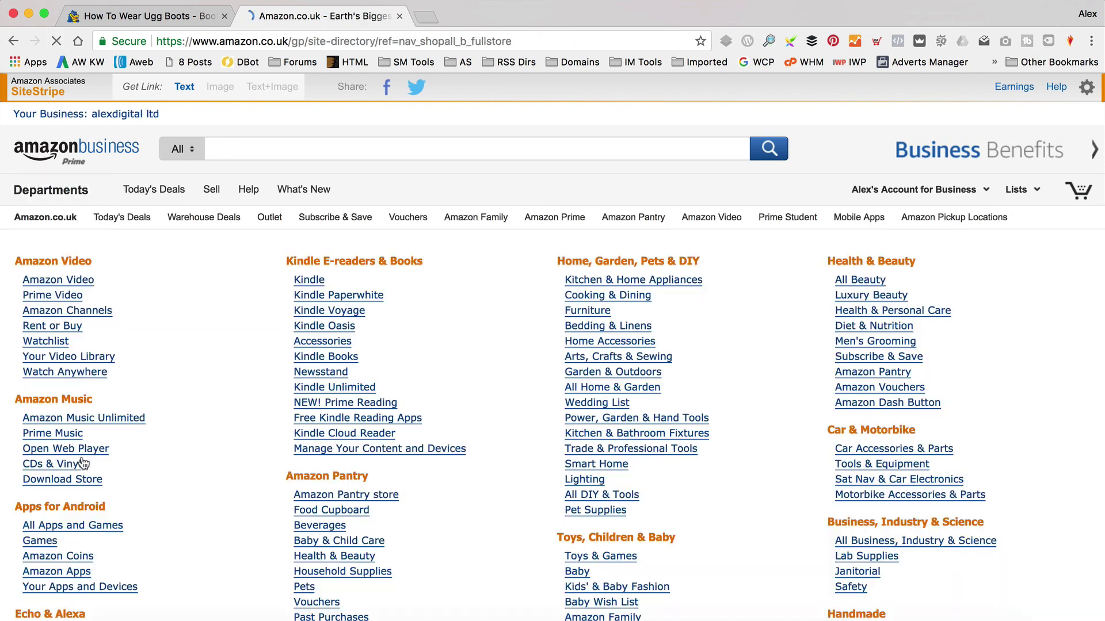
{"action": "scroll", "coordinate": [287, 317], "scroll_direction": "down", "scroll_amount": 3}
{"action": "scroll", "coordinate": [286, 318], "scroll_direction": "down", "scroll_amount": 3}
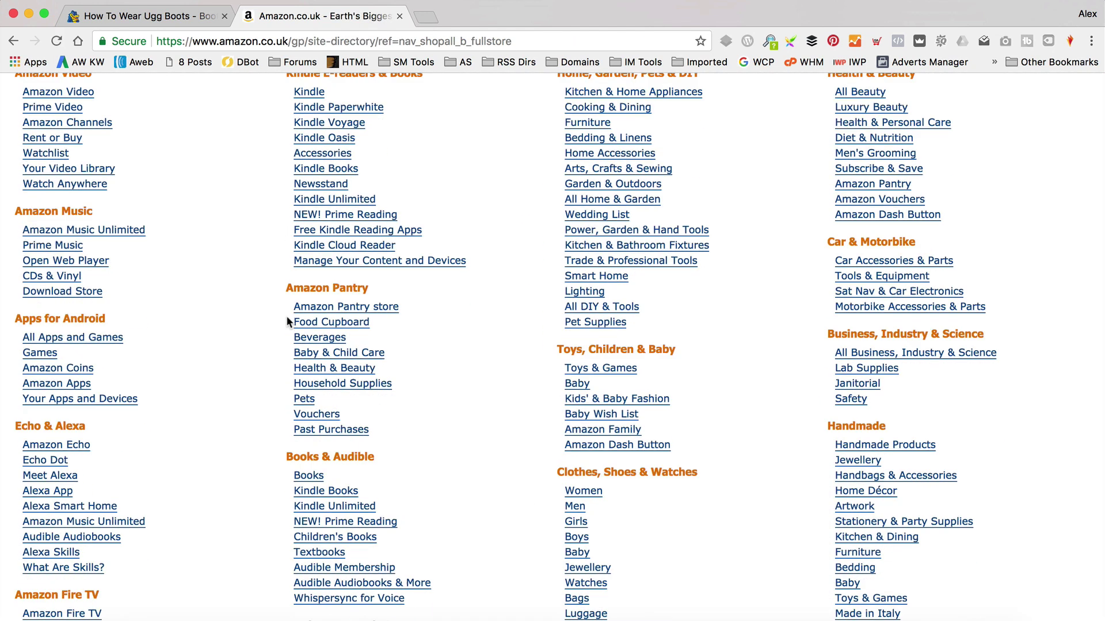
{"action": "scroll", "coordinate": [287, 317], "scroll_direction": "down", "scroll_amount": 12}
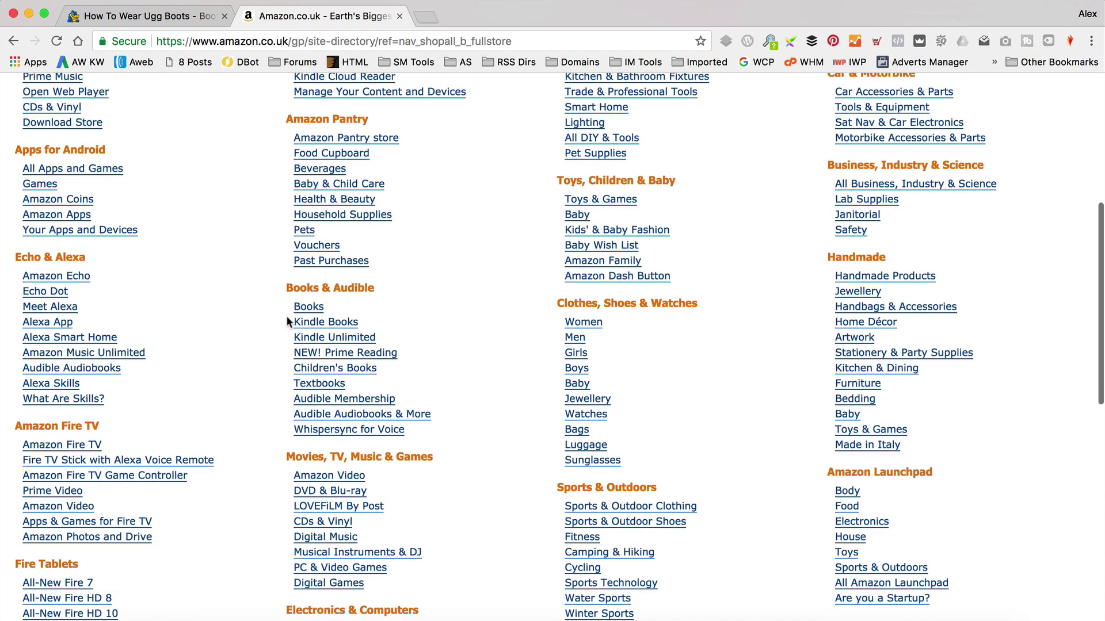
{"action": "scroll", "coordinate": [286, 315], "scroll_direction": "up", "scroll_amount": 13}
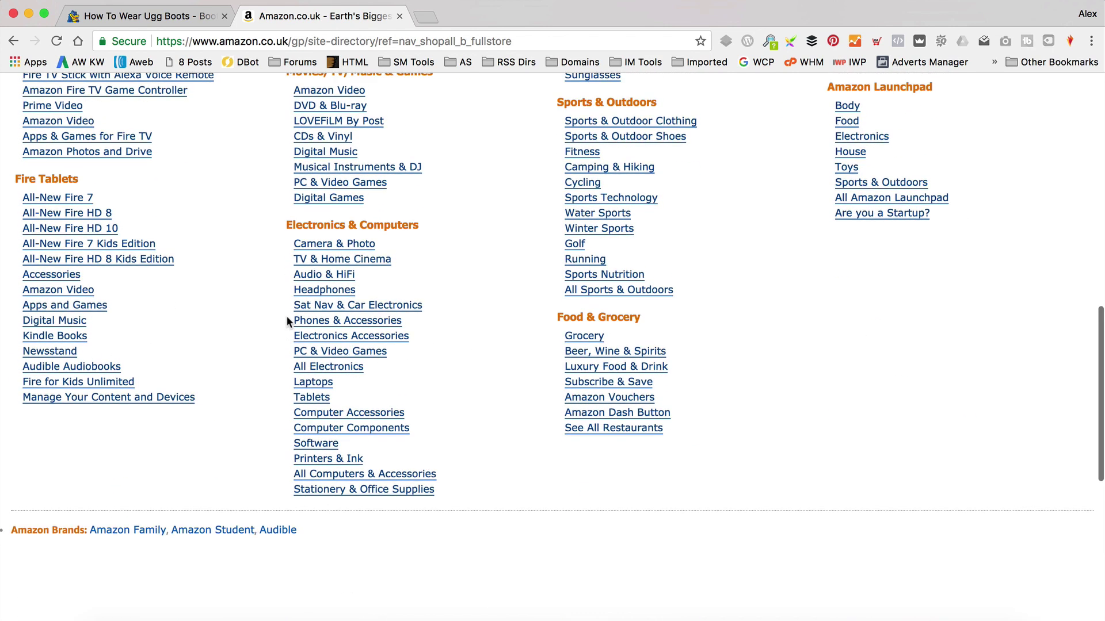
{"action": "scroll", "coordinate": [285, 316], "scroll_direction": "up", "scroll_amount": 4}
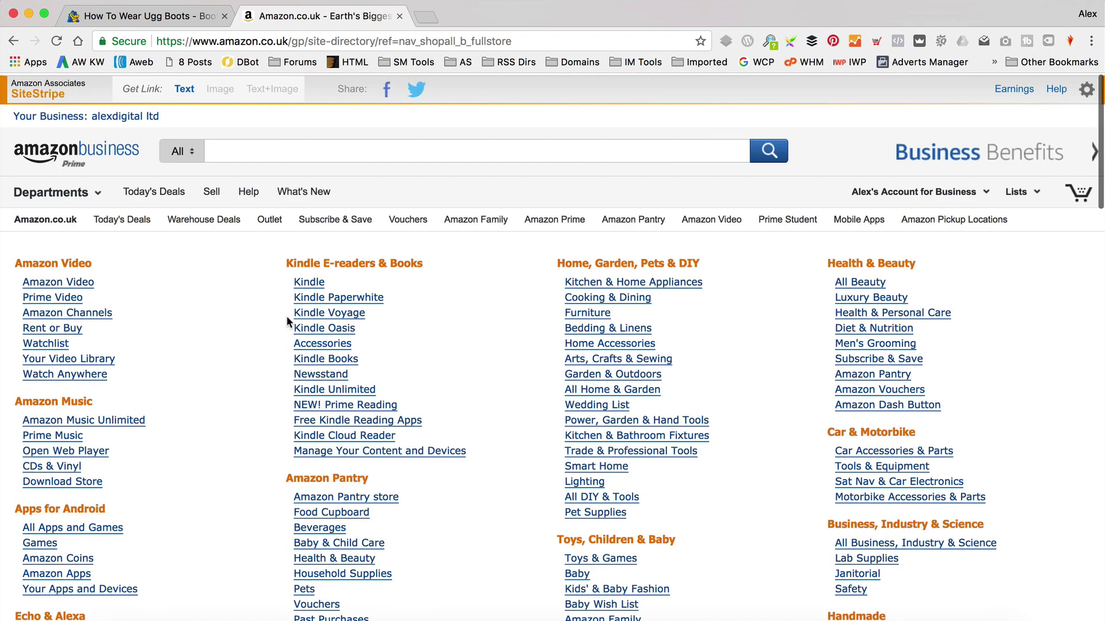
Open the Women category under Clothes, Shoes & Watches in Amazon's Full Shop Directory.
{"action": "scroll", "coordinate": [286, 315], "scroll_direction": "down", "scroll_amount": 3}
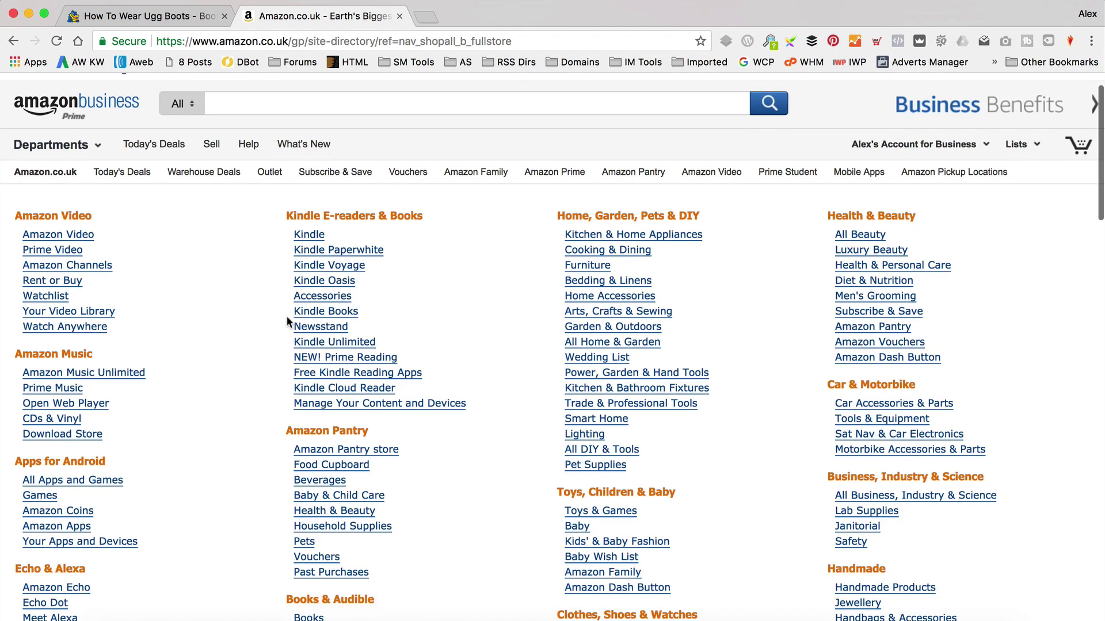
{"action": "scroll", "coordinate": [668, 235], "scroll_direction": "down", "scroll_amount": 4}
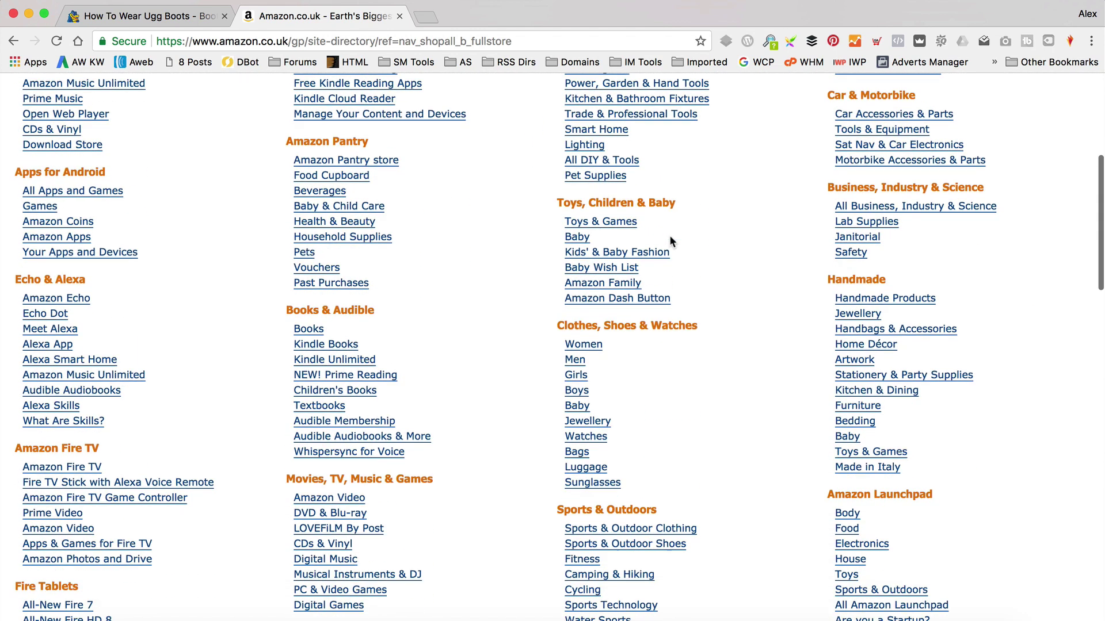
{"action": "scroll", "coordinate": [455, 392], "scroll_direction": "down", "scroll_amount": 1}
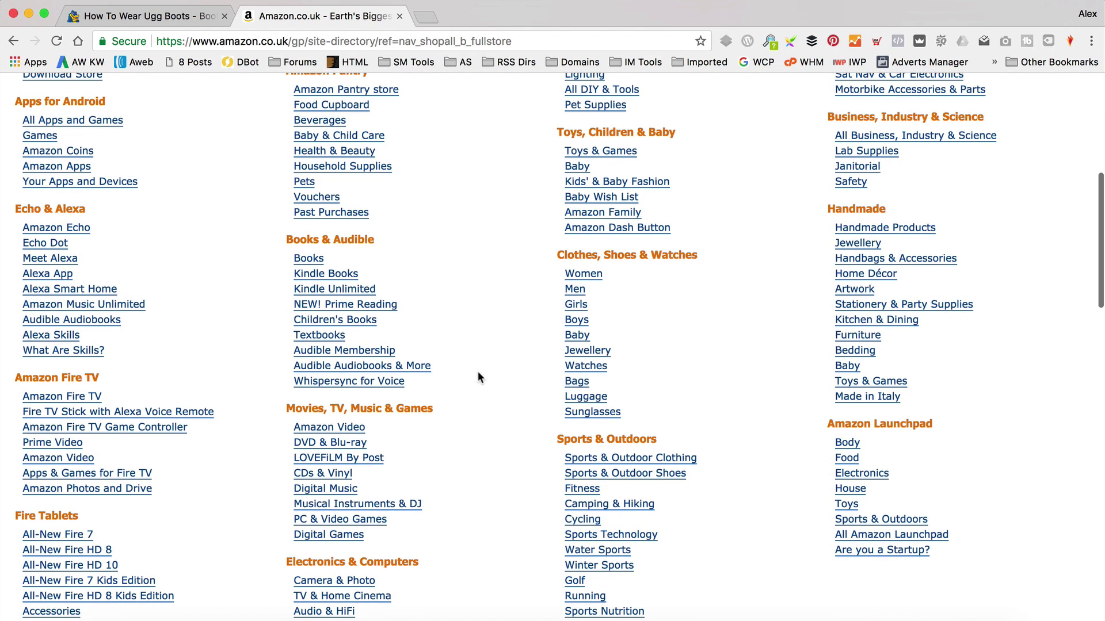
{"action": "left_click", "coordinate": [584, 275]}
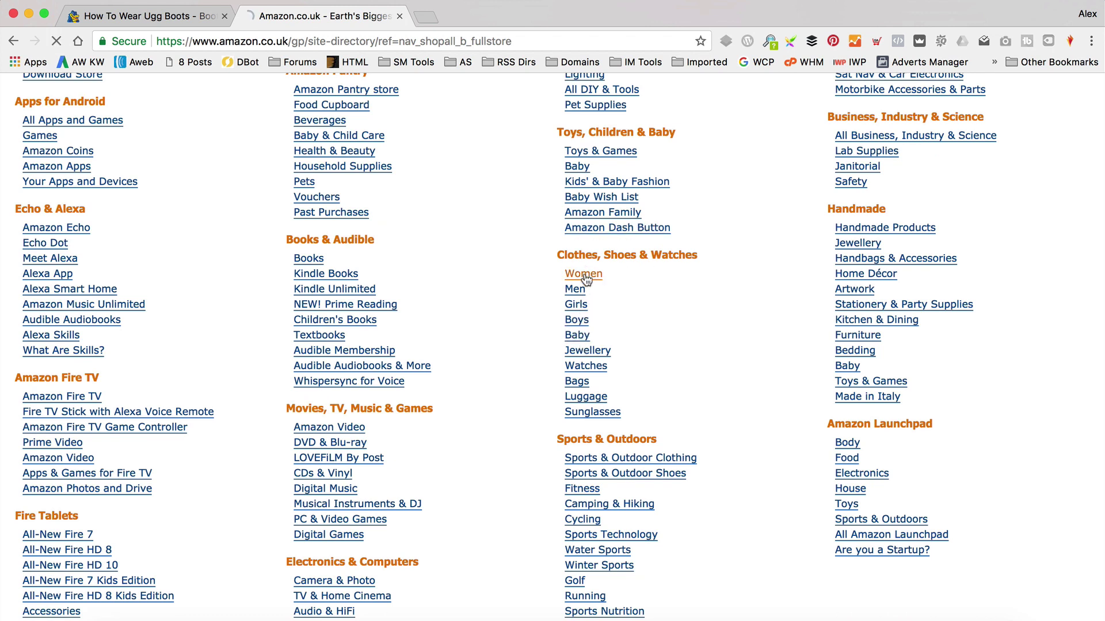
Look through the Women's Fashion subcategories and open Boots under Women's Shoes.
{"action": "scroll", "coordinate": [95, 275], "scroll_direction": "down", "scroll_amount": 4}
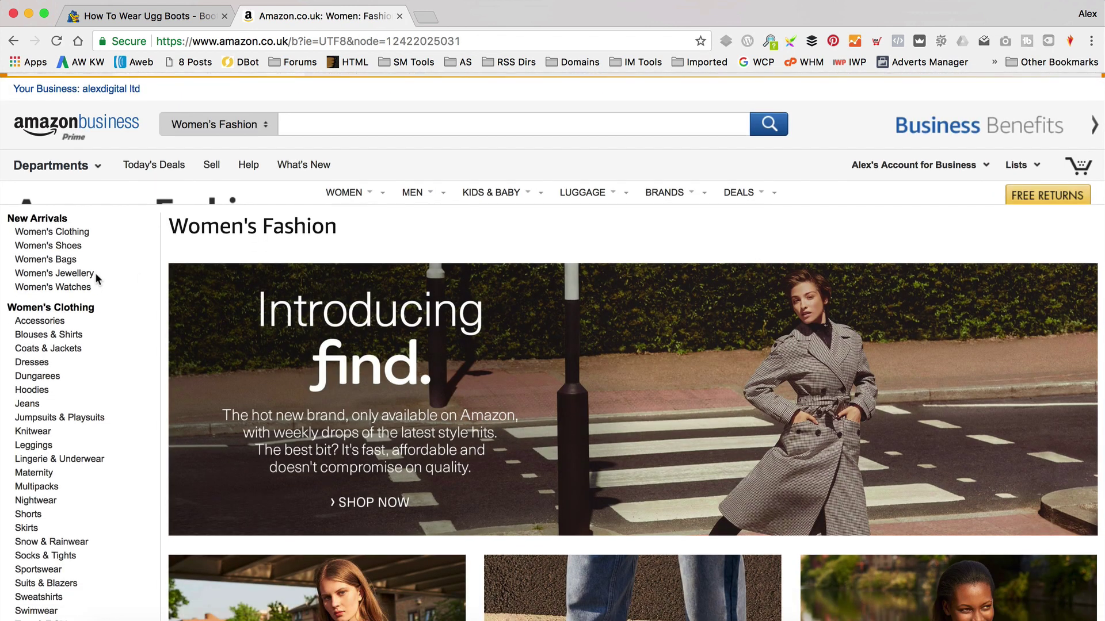
{"action": "scroll", "coordinate": [95, 273], "scroll_direction": "down", "scroll_amount": 5}
{"action": "scroll", "coordinate": [95, 272], "scroll_direction": "down", "scroll_amount": 6}
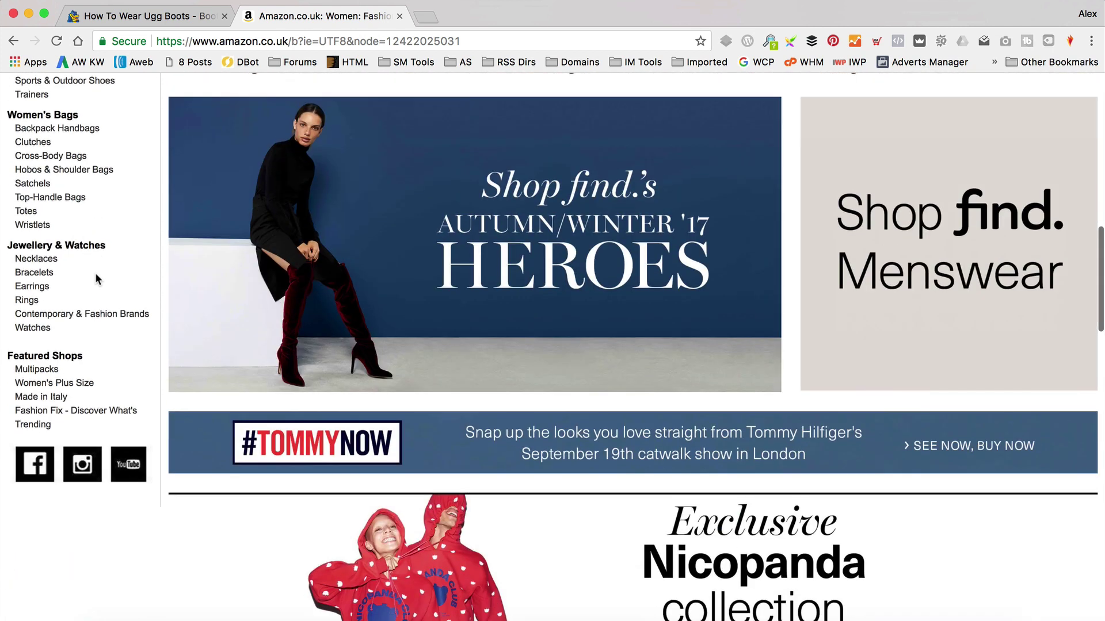
{"action": "scroll", "coordinate": [95, 273], "scroll_direction": "up", "scroll_amount": 4}
{"action": "scroll", "coordinate": [95, 272], "scroll_direction": "up", "scroll_amount": 3}
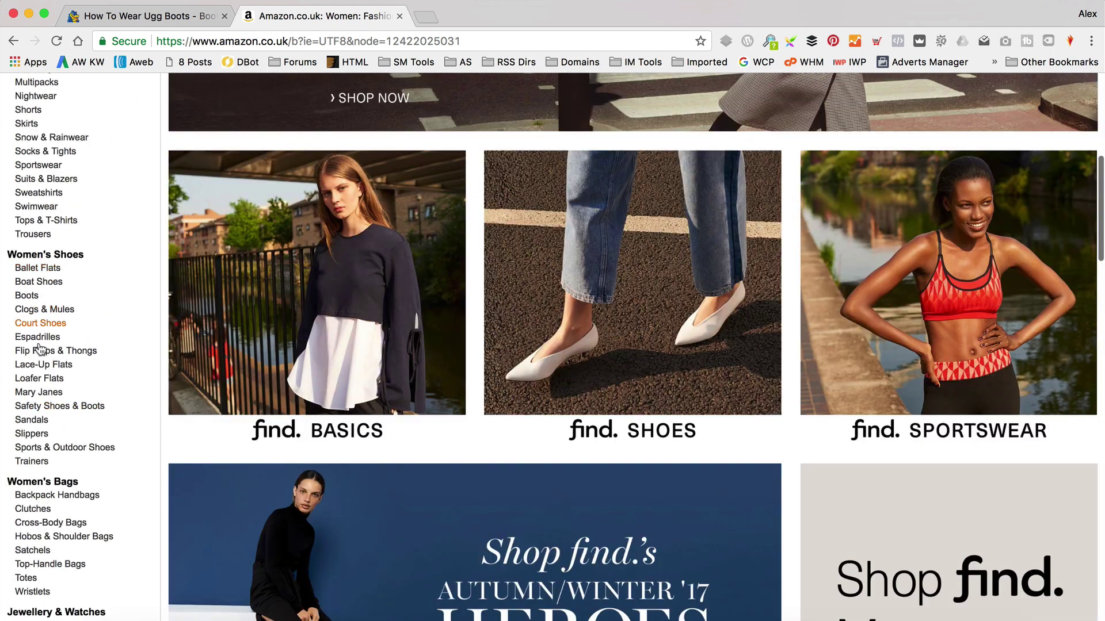
{"action": "left_click", "coordinate": [29, 296]}
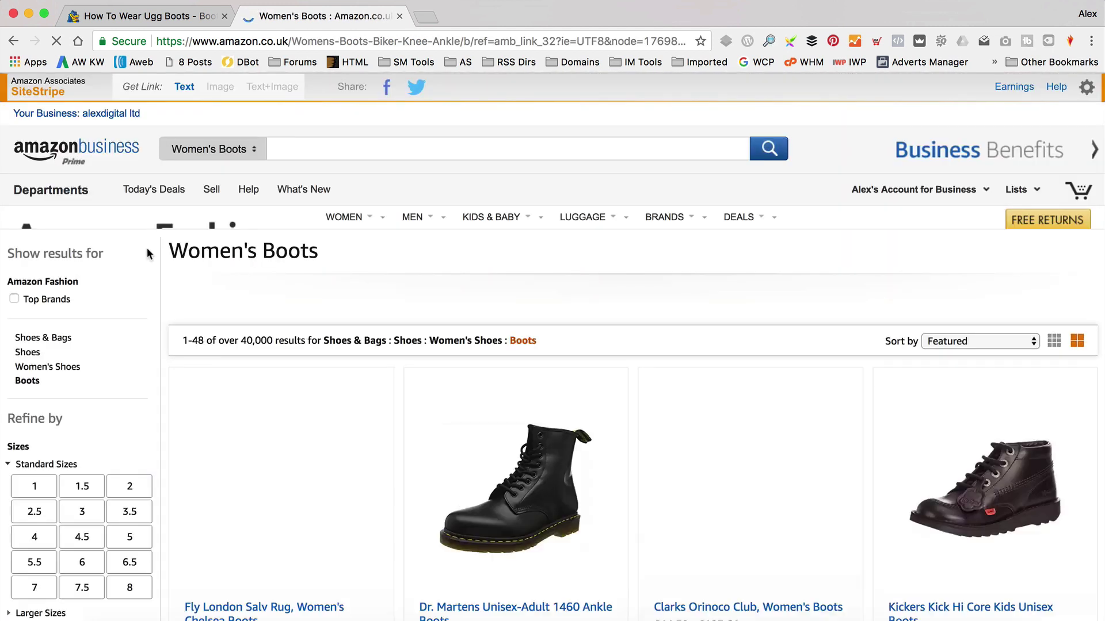
Look over the women's boots and their filters, then narrow the listing to Ugg Australia using the full brand list under U.
{"action": "scroll", "coordinate": [98, 299], "scroll_direction": "down", "scroll_amount": 8}
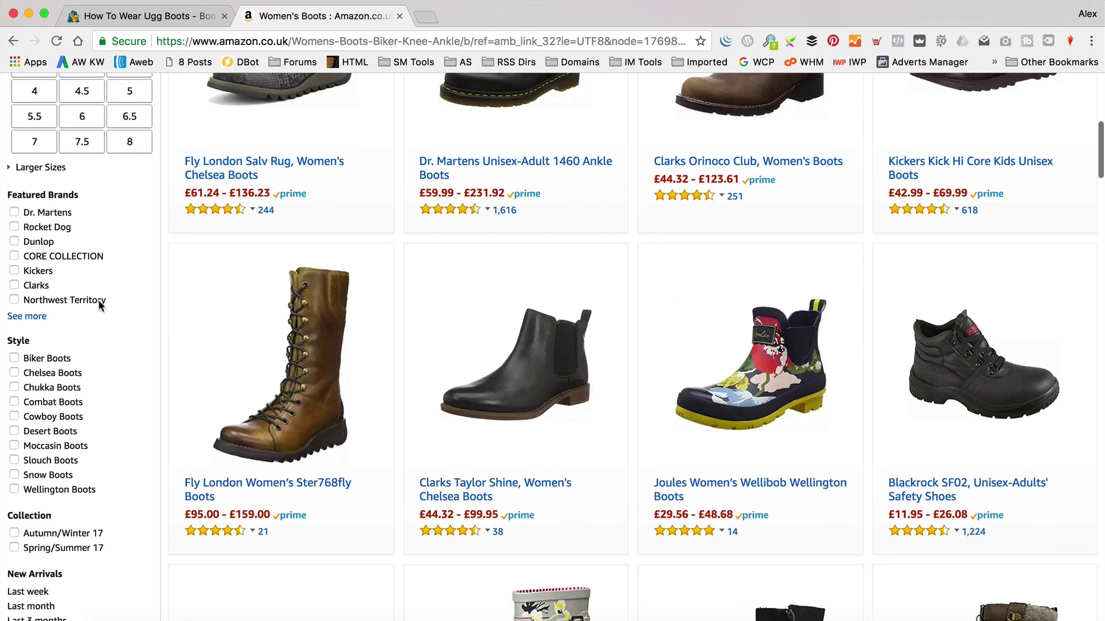
{"action": "scroll", "coordinate": [55, 232], "scroll_direction": "down", "scroll_amount": 12}
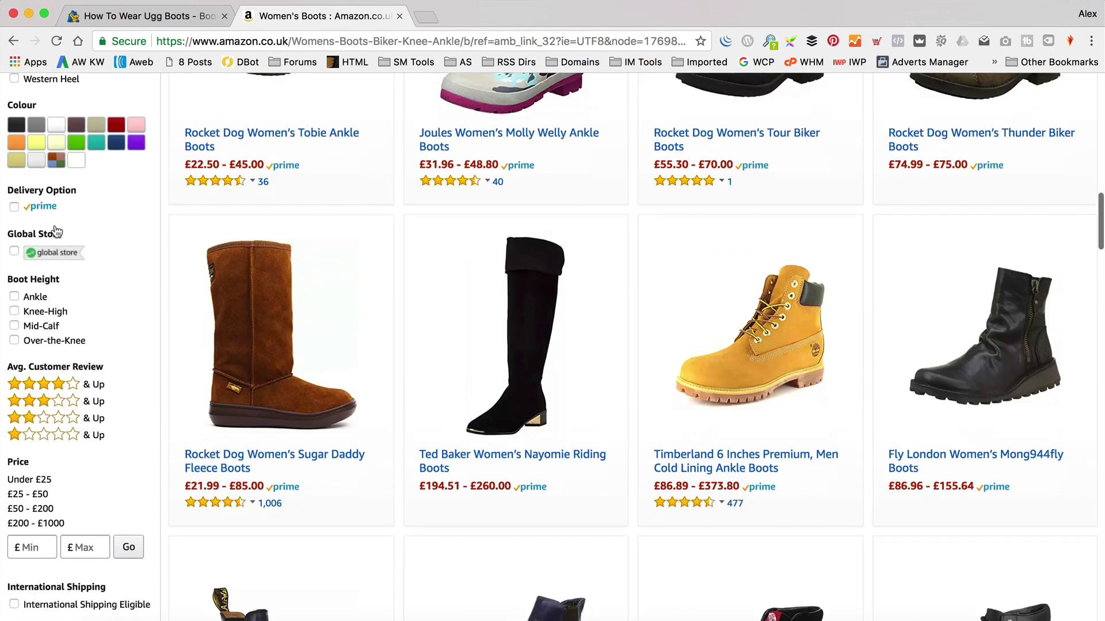
{"action": "scroll", "coordinate": [56, 231], "scroll_direction": "down", "scroll_amount": 5}
{"action": "scroll", "coordinate": [55, 230], "scroll_direction": "up", "scroll_amount": 16}
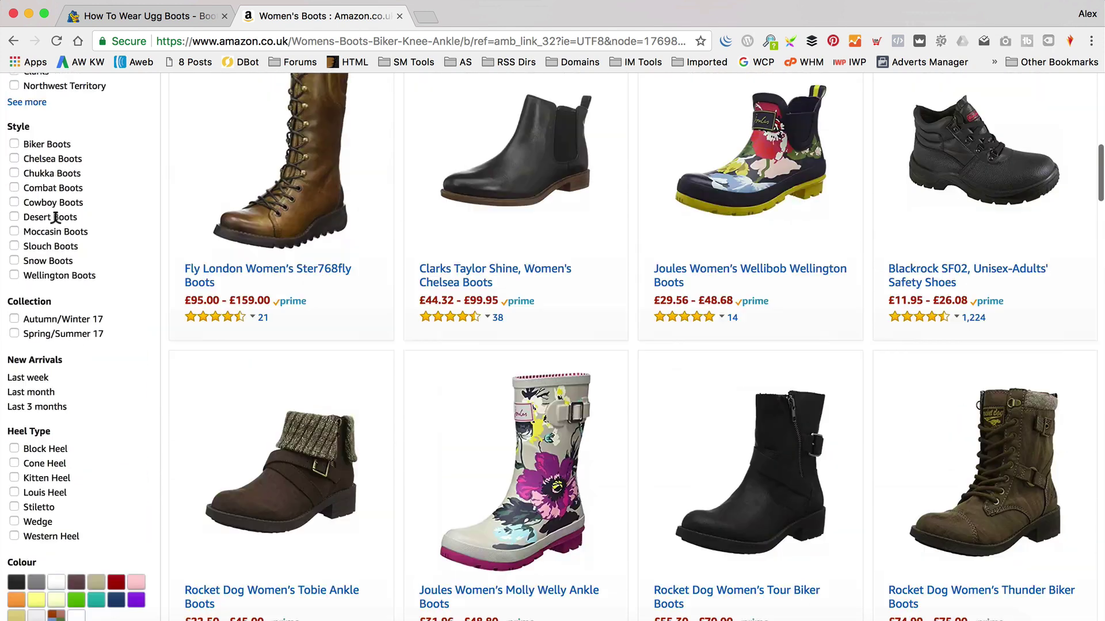
{"action": "scroll", "coordinate": [49, 301], "scroll_direction": "down", "scroll_amount": 1}
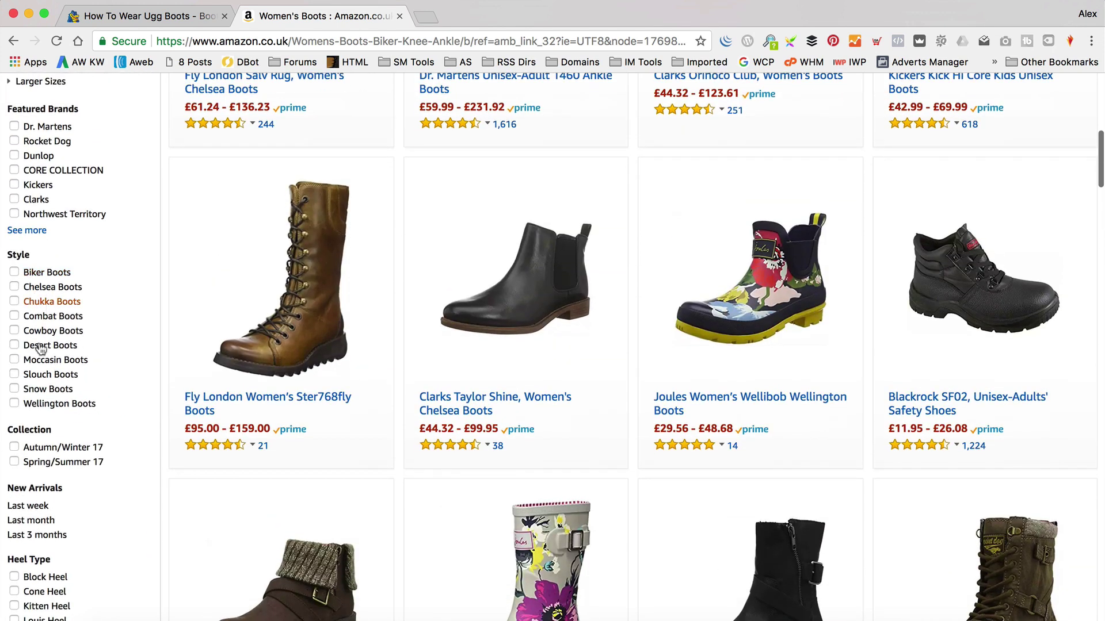
{"action": "scroll", "coordinate": [45, 420], "scroll_direction": "up", "scroll_amount": 3}
{"action": "left_click", "coordinate": [33, 382]}
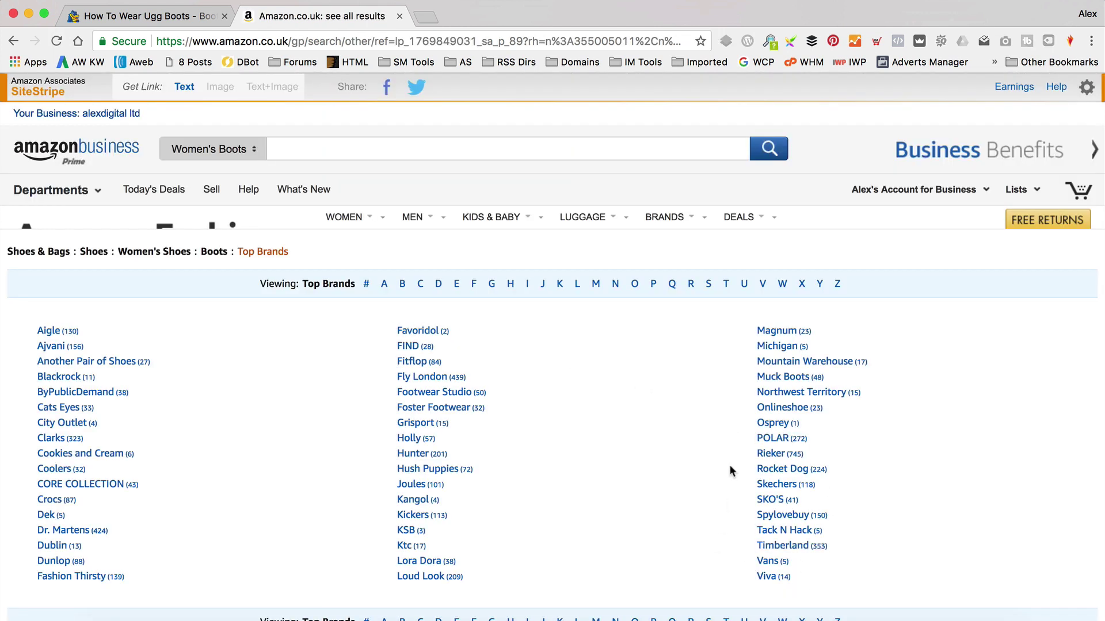
{"action": "left_click", "coordinate": [744, 284]}
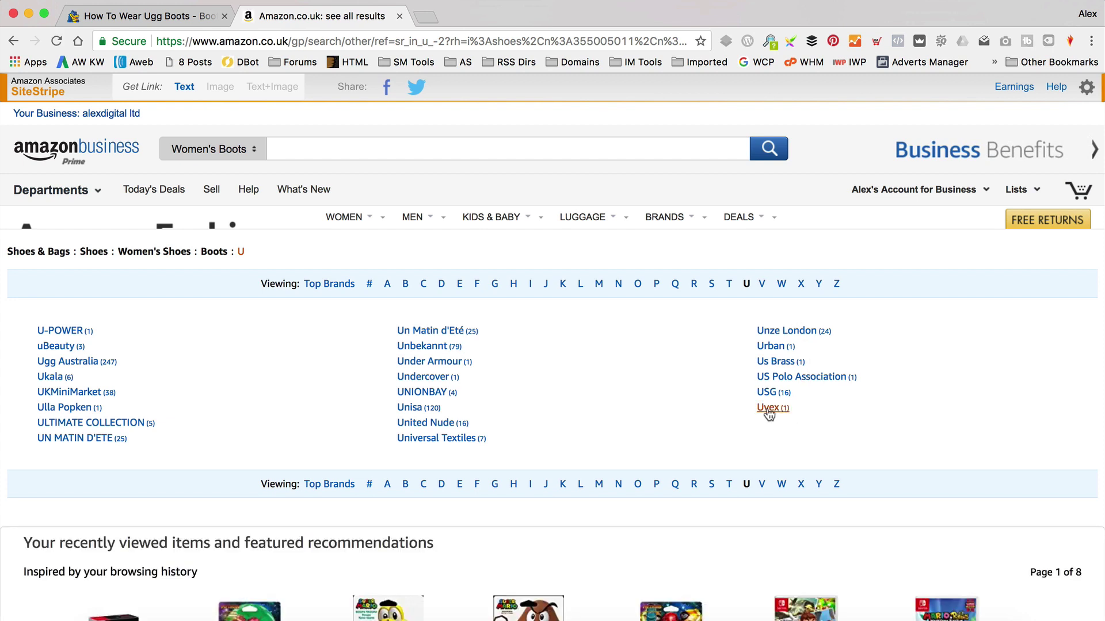
{"action": "left_click", "coordinate": [69, 362]}
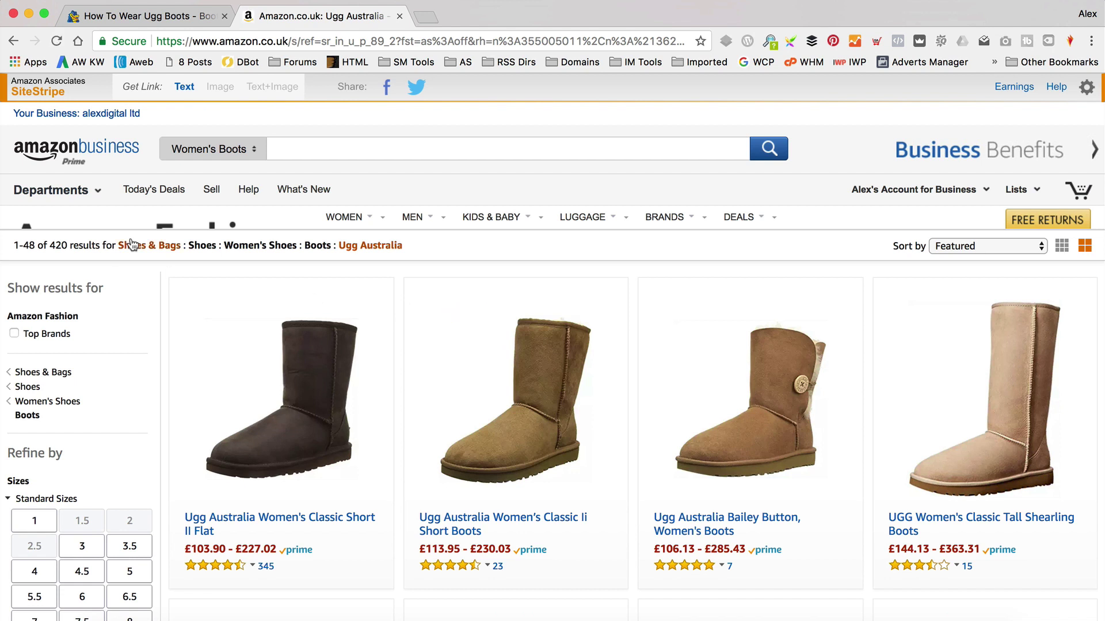
Generate an Amazon Associates short text link for the Ugg Australia listing and copy it.
{"action": "left_click", "coordinate": [184, 87]}
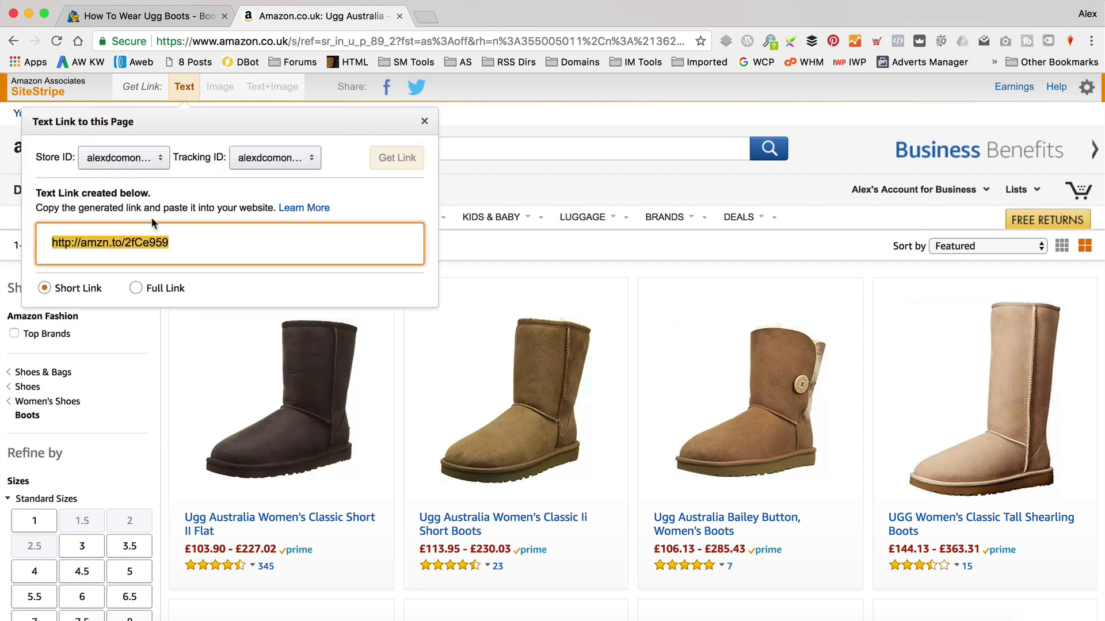
{"action": "left_click", "coordinate": [205, 240]}
{"action": "triple_click", "coordinate": [168, 242]}
{"action": "key", "text": "cmd+c"}
Return to the How To Wear Ugg Boots article on Boot Boutique and open the post for editing.
{"action": "left_click", "coordinate": [141, 16]}
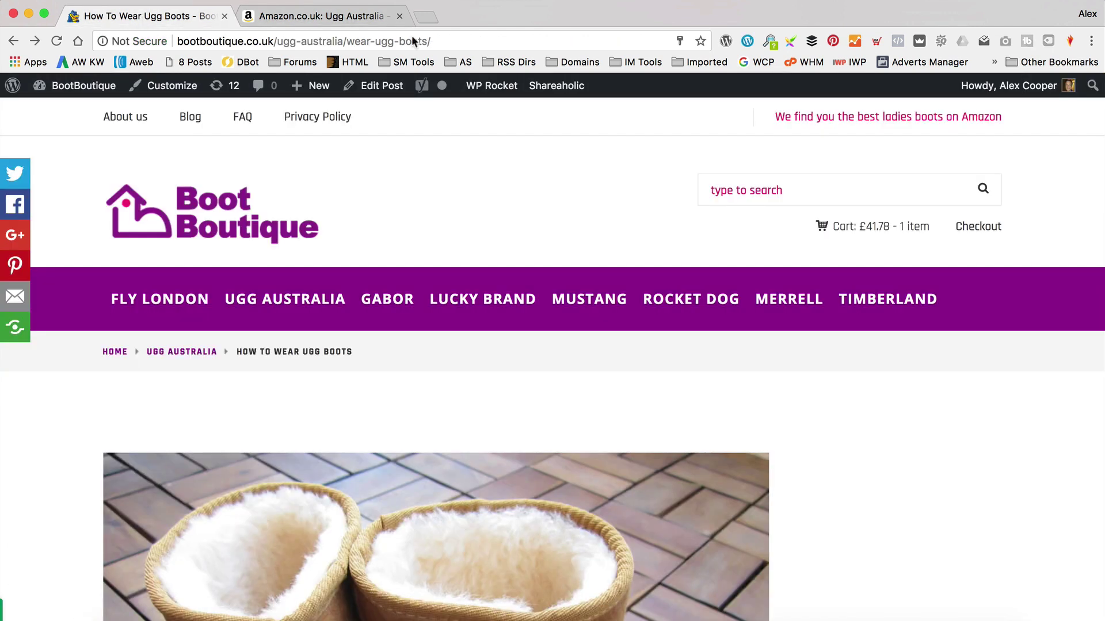
{"action": "scroll", "coordinate": [533, 425], "scroll_direction": "down", "scroll_amount": 10}
{"action": "scroll", "coordinate": [533, 425], "scroll_direction": "down", "scroll_amount": 3}
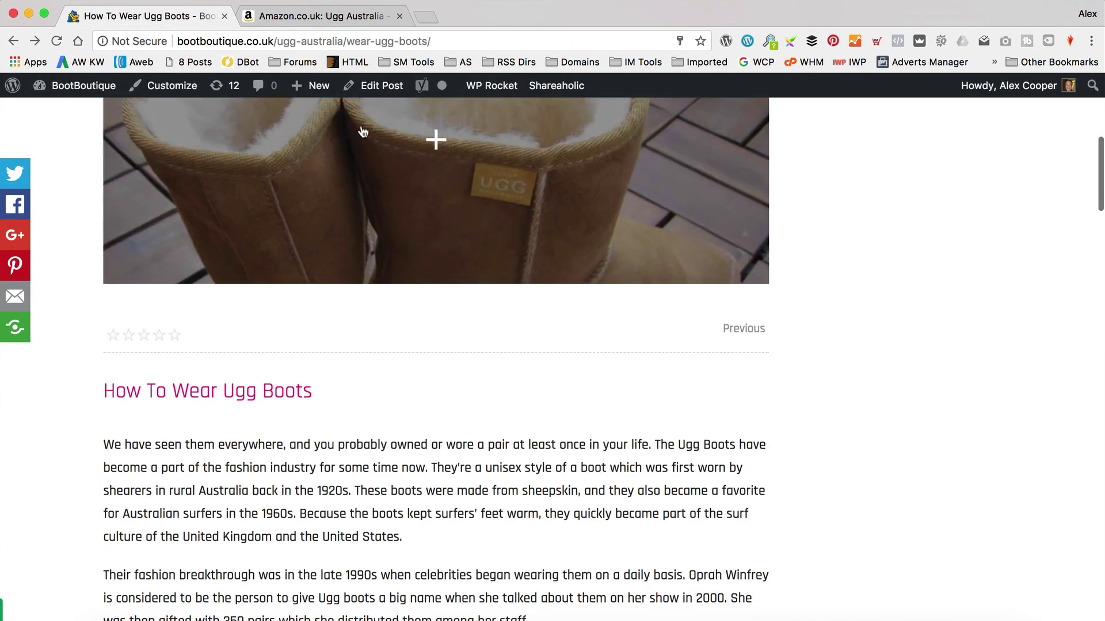
{"action": "left_click", "coordinate": [374, 85]}
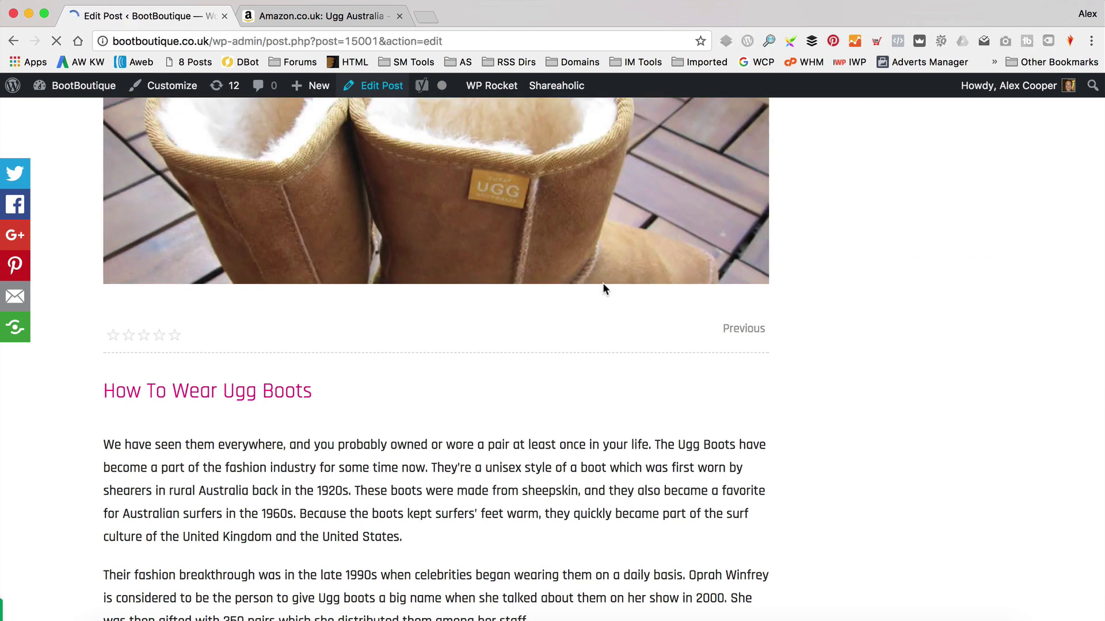
{"action": "scroll", "coordinate": [657, 285], "scroll_direction": "down", "scroll_amount": 2}
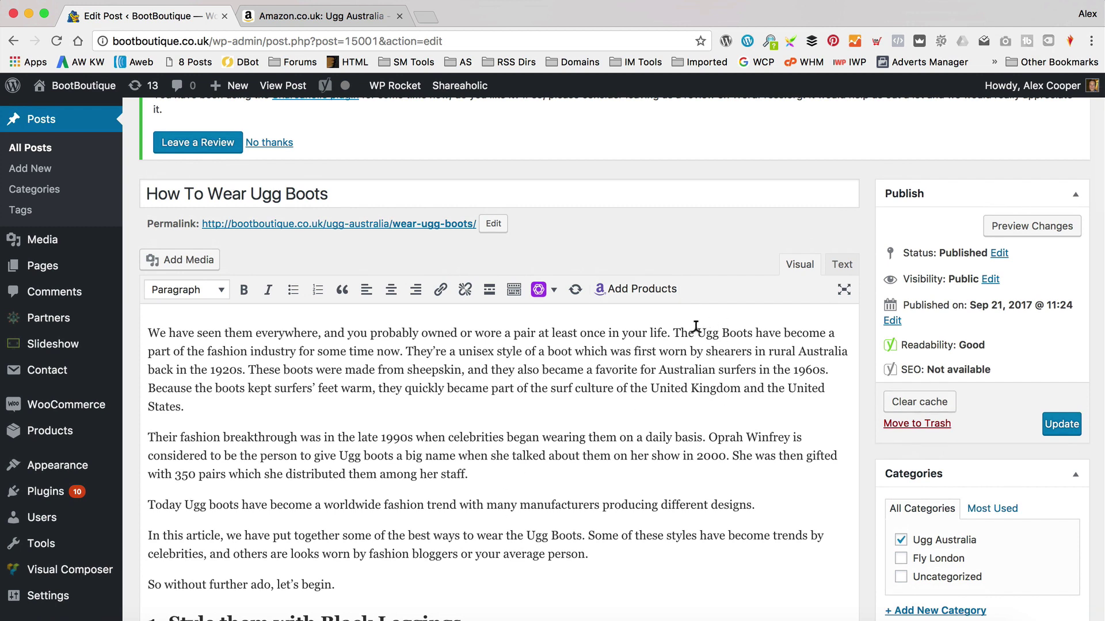
Link the words "Ugg Boots" in the post's first paragraph to the copied Amazon affiliate URL.
{"action": "left_click_drag", "start_coordinate": [696, 326], "coordinate": [749, 325]}
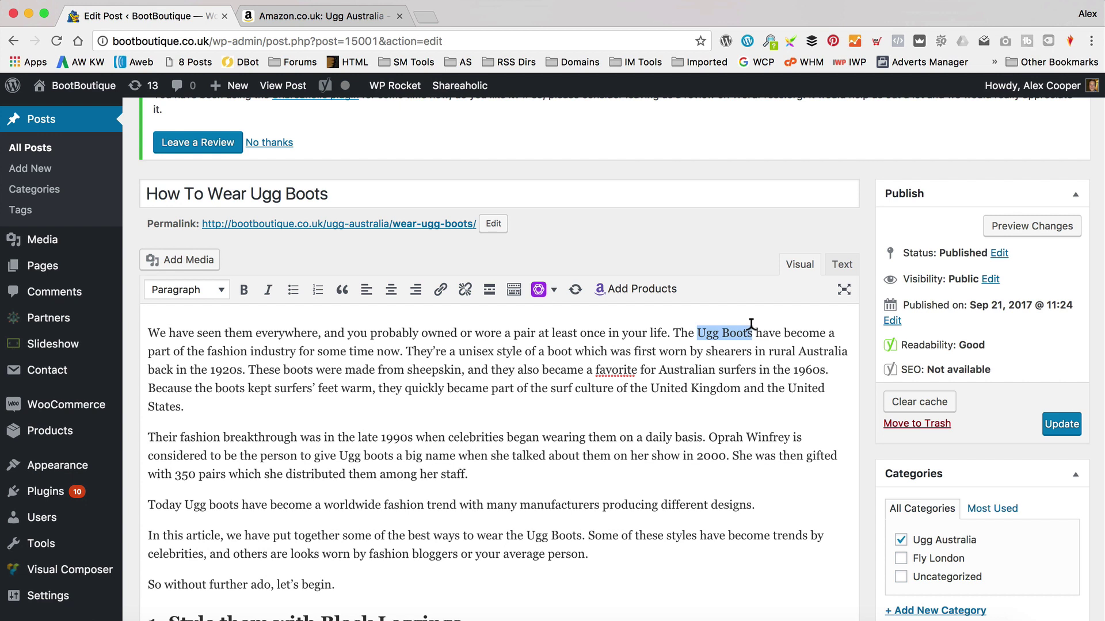
{"action": "left_click", "coordinate": [440, 290]}
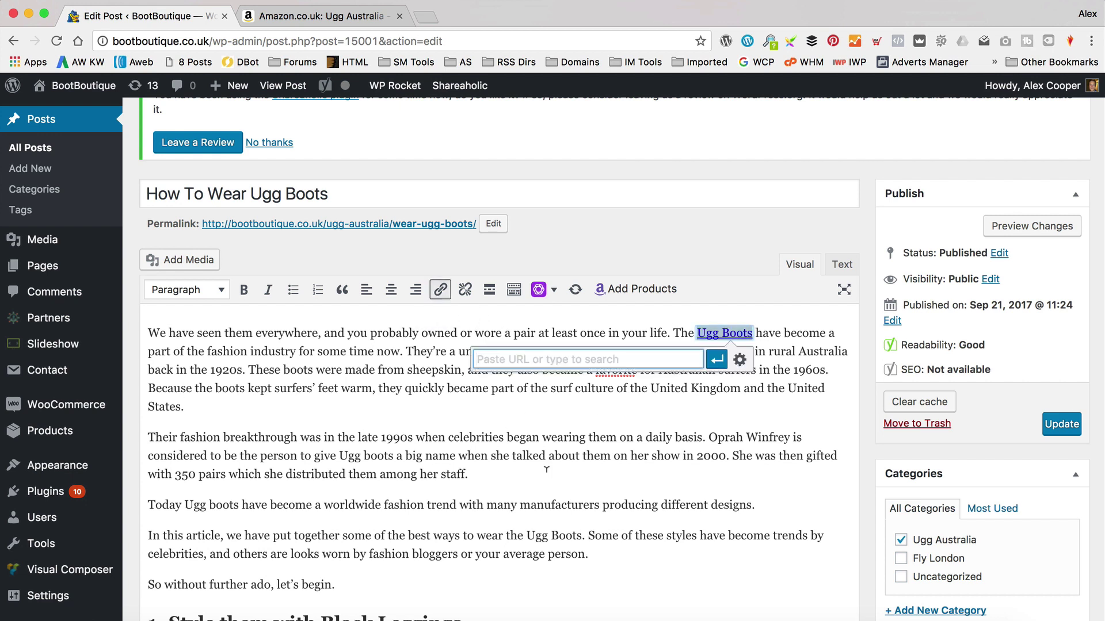
{"action": "key", "text": "cmd+v"}
{"action": "left_click", "coordinate": [717, 360]}
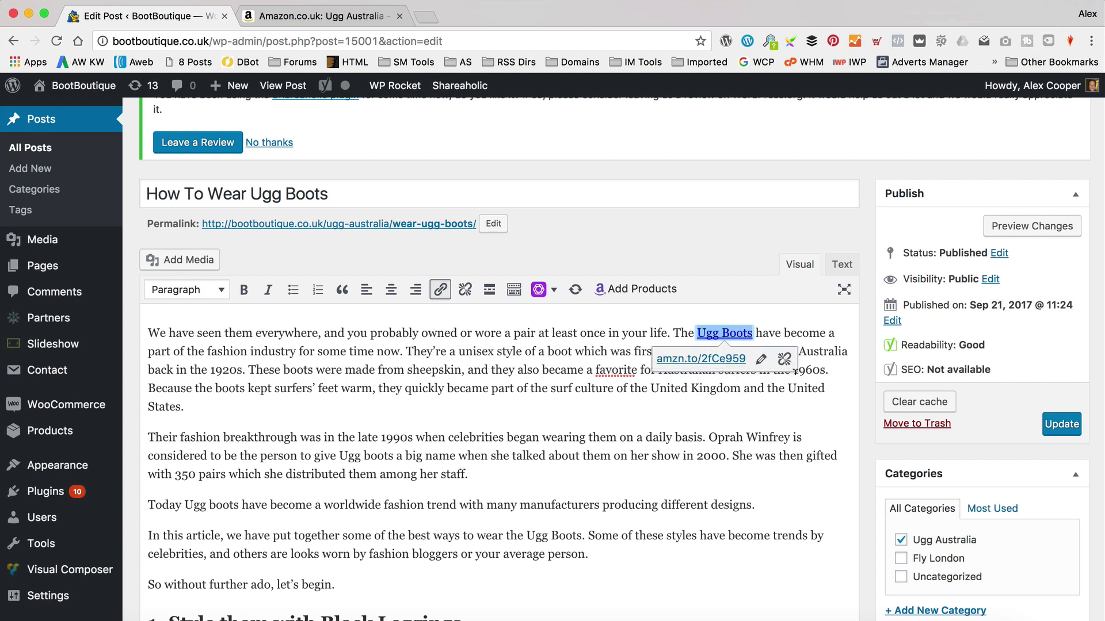
Set the Ugg Boots link to open in a new tab and update the post.
{"action": "left_click", "coordinate": [760, 359]}
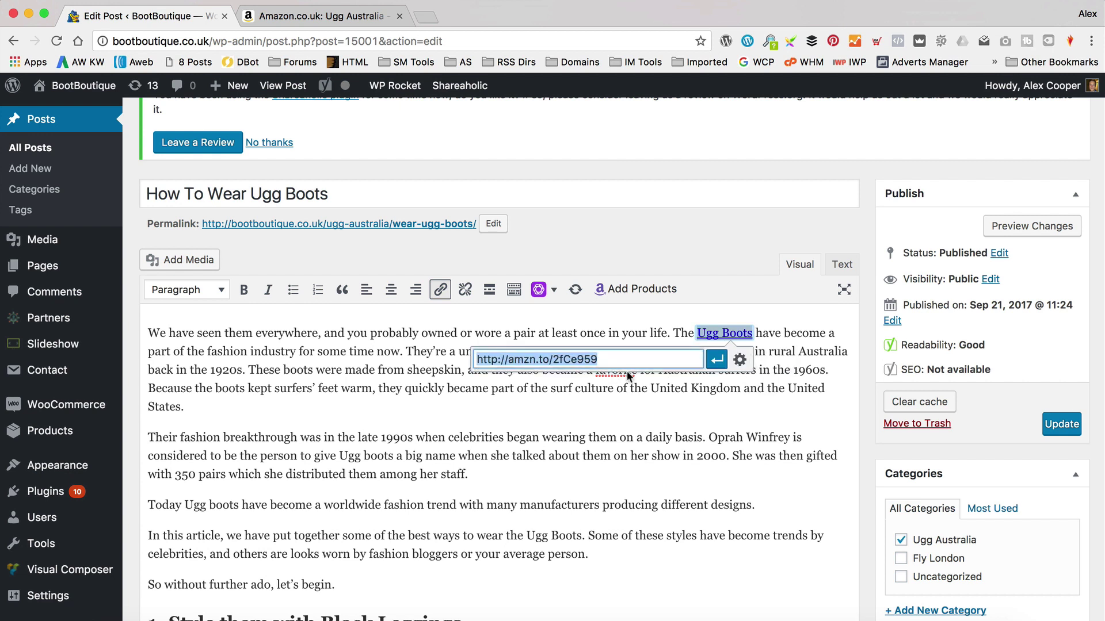
{"action": "left_click", "coordinate": [748, 360]}
{"action": "left_click", "coordinate": [448, 277]}
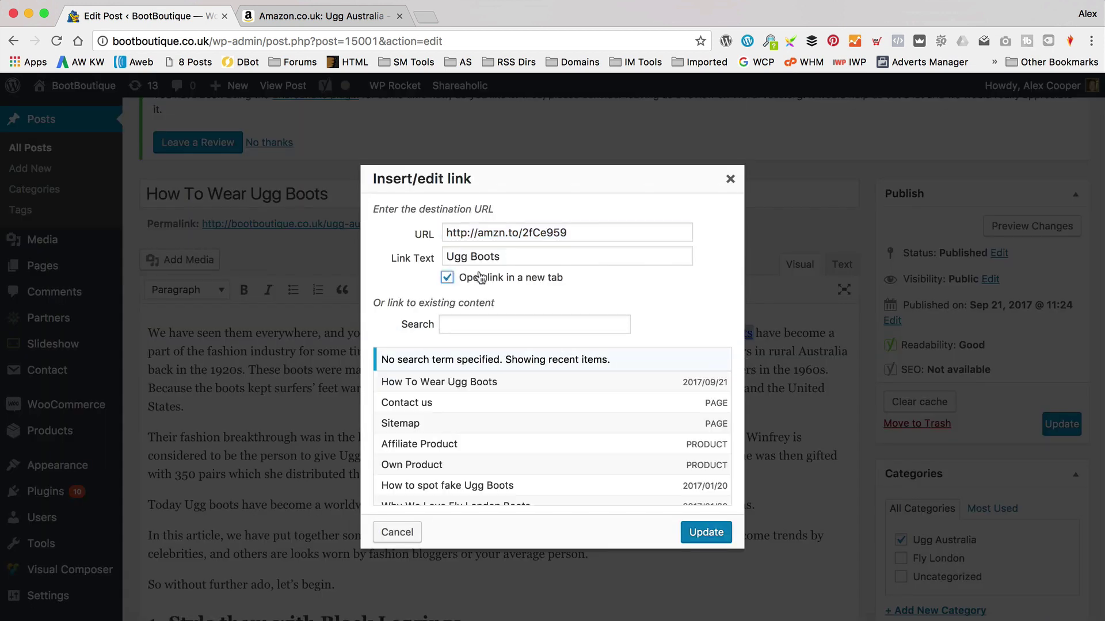
{"action": "left_click", "coordinate": [706, 532]}
{"action": "left_click", "coordinate": [1063, 426]}
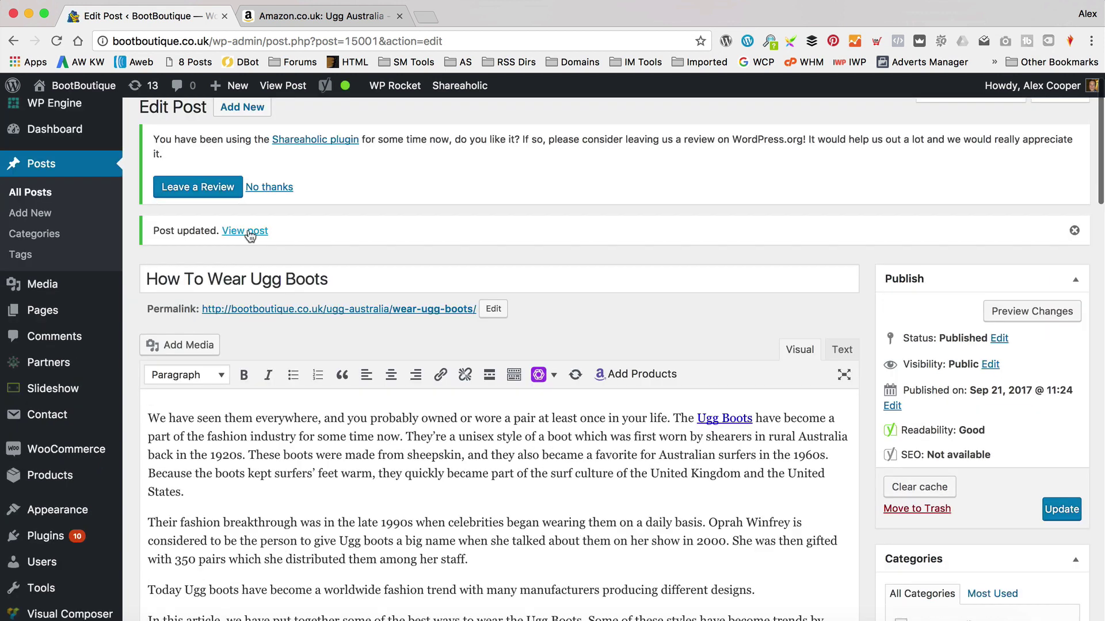
View the updated post, test its Ugg Boots link, and close the Amazon tab it opens.
{"action": "left_click", "coordinate": [248, 232]}
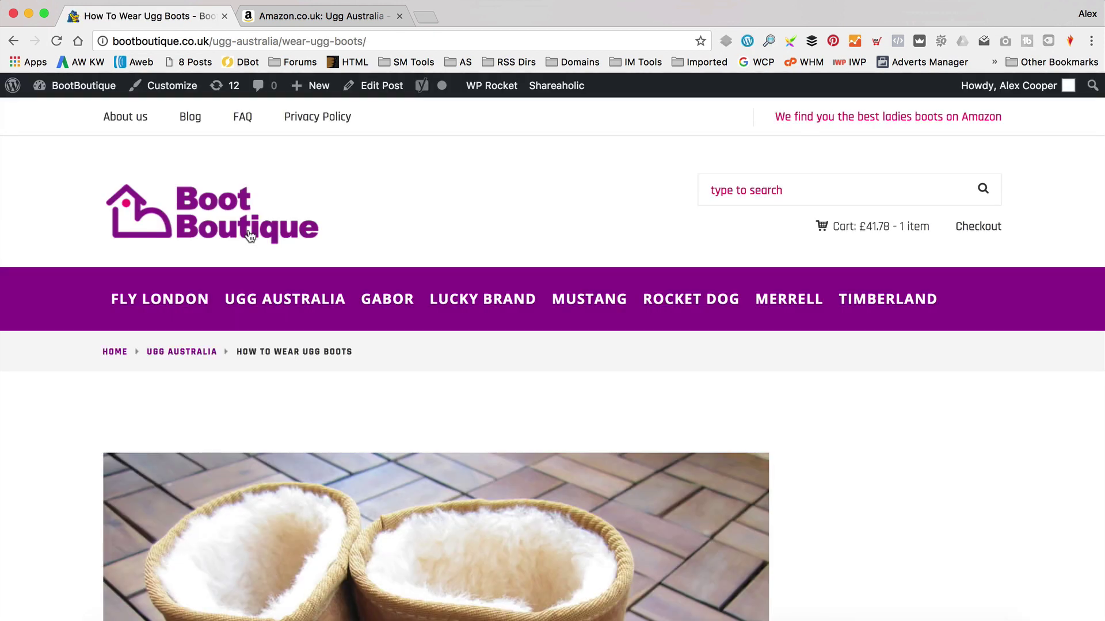
{"action": "scroll", "coordinate": [584, 259], "scroll_direction": "down", "scroll_amount": 10}
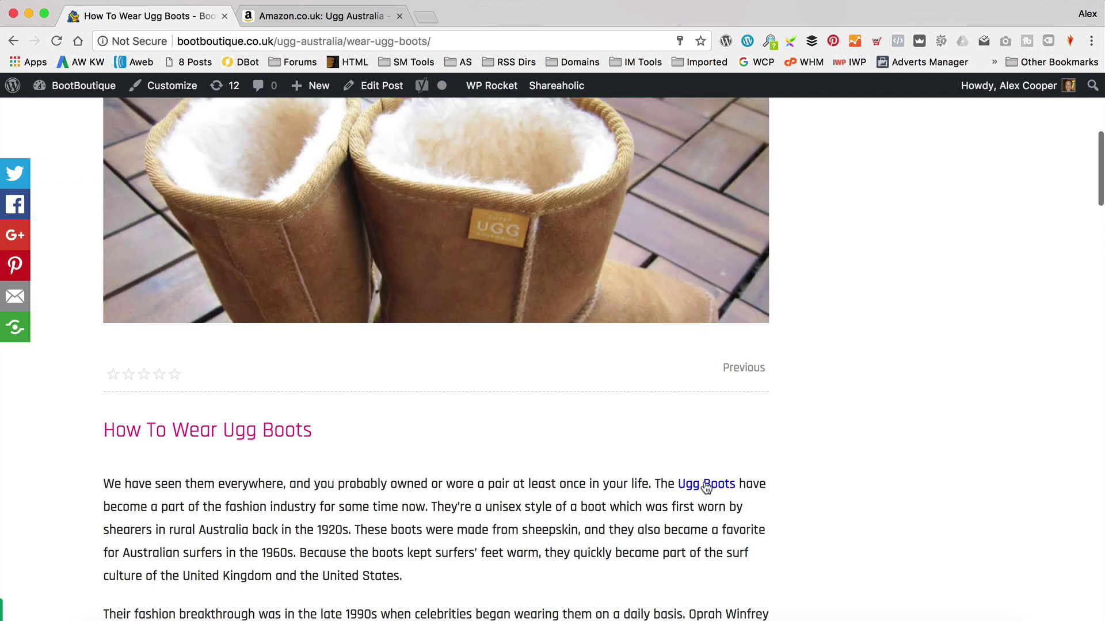
{"action": "scroll", "coordinate": [707, 437], "scroll_direction": "down", "scroll_amount": 3}
{"action": "scroll", "coordinate": [713, 403], "scroll_direction": "up", "scroll_amount": 1}
{"action": "left_click", "coordinate": [716, 377]}
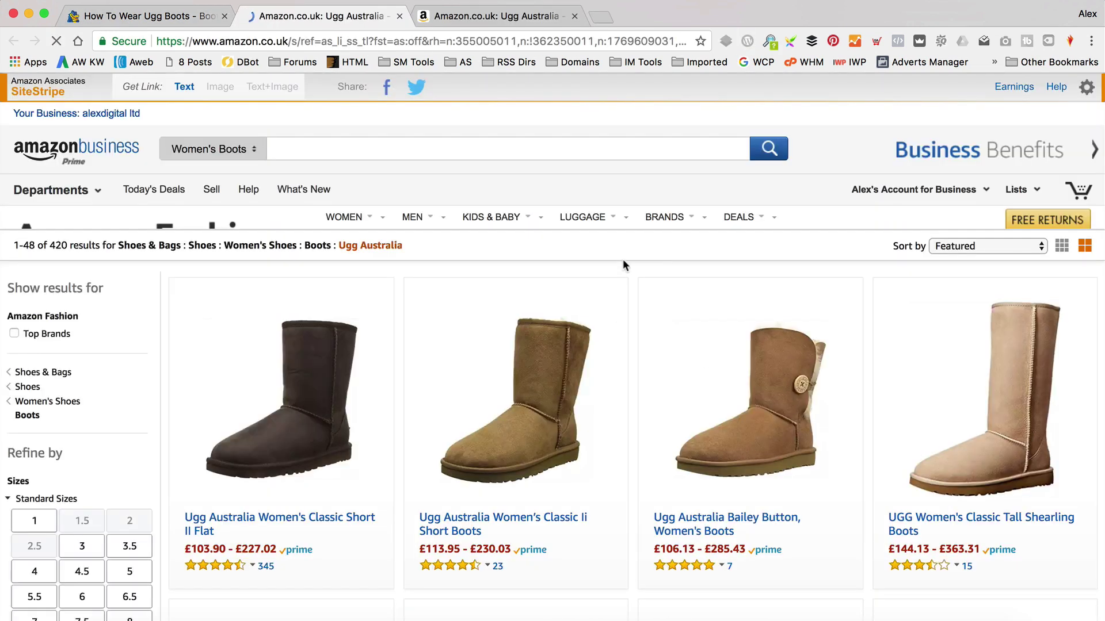
{"action": "scroll", "coordinate": [623, 260], "scroll_direction": "down", "scroll_amount": 5}
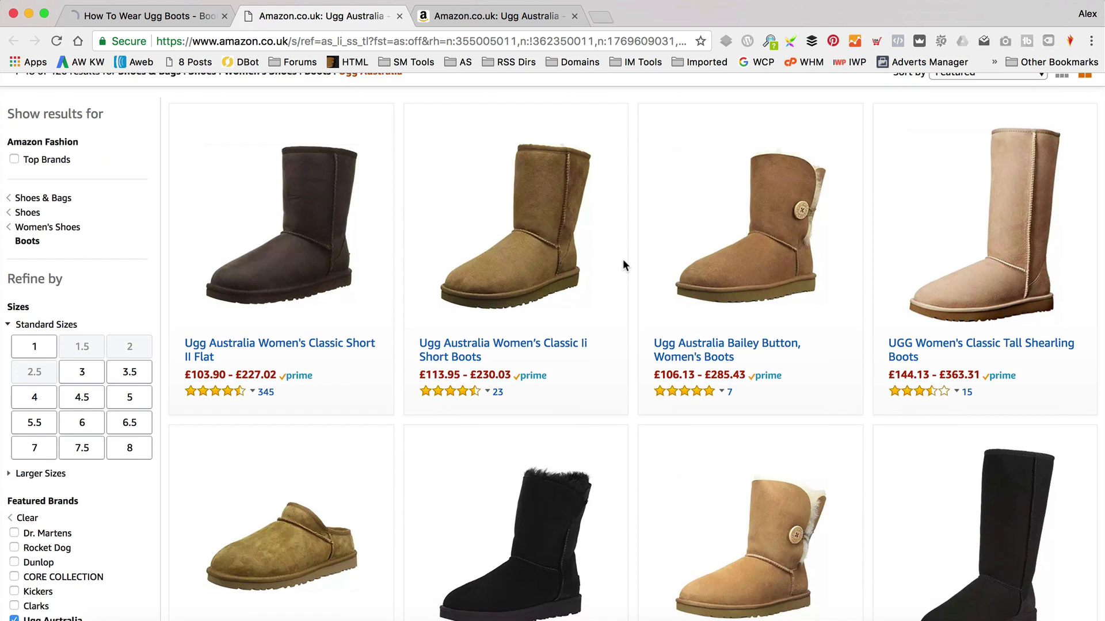
{"action": "left_click", "coordinate": [399, 16]}
{"action": "scroll", "coordinate": [511, 391], "scroll_direction": "up", "scroll_amount": 1}
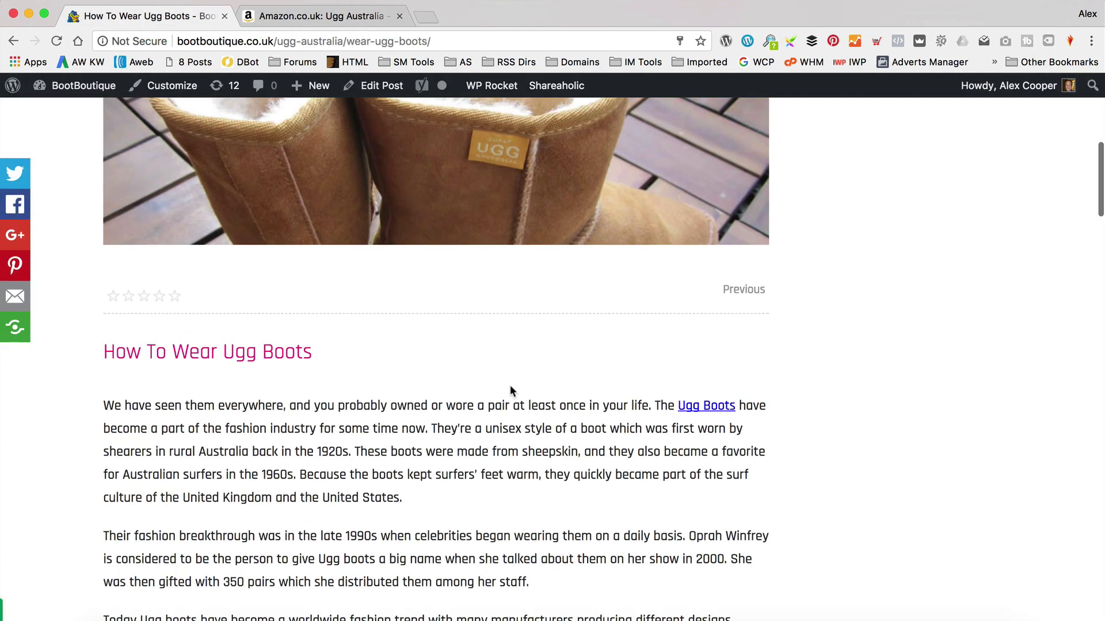
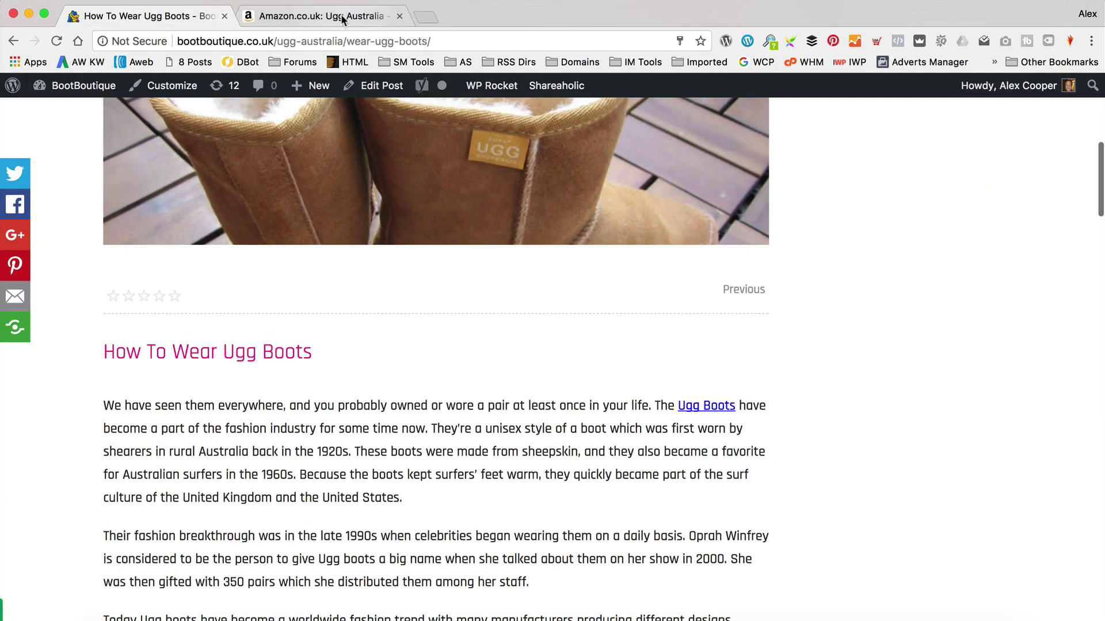
Open the Ugg Australia Women's Classic Short II Flat product on Amazon and copy its medium-size affiliate image link HTML.
{"action": "scroll", "coordinate": [488, 271], "scroll_direction": "down", "scroll_amount": 3}
{"action": "left_click", "coordinate": [258, 269]}
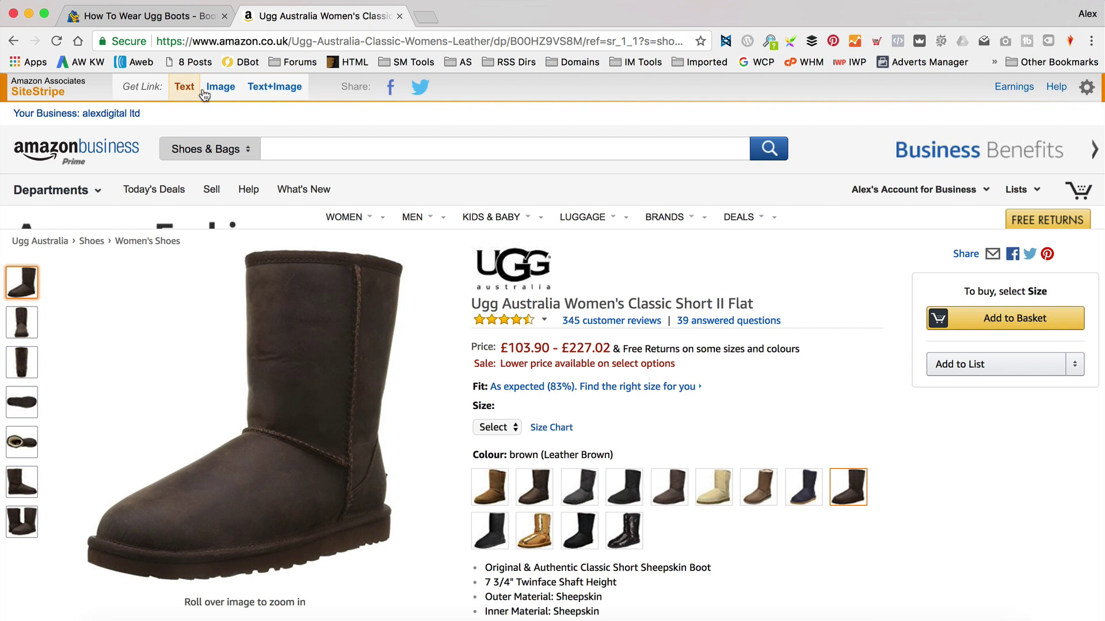
{"action": "left_click", "coordinate": [227, 89]}
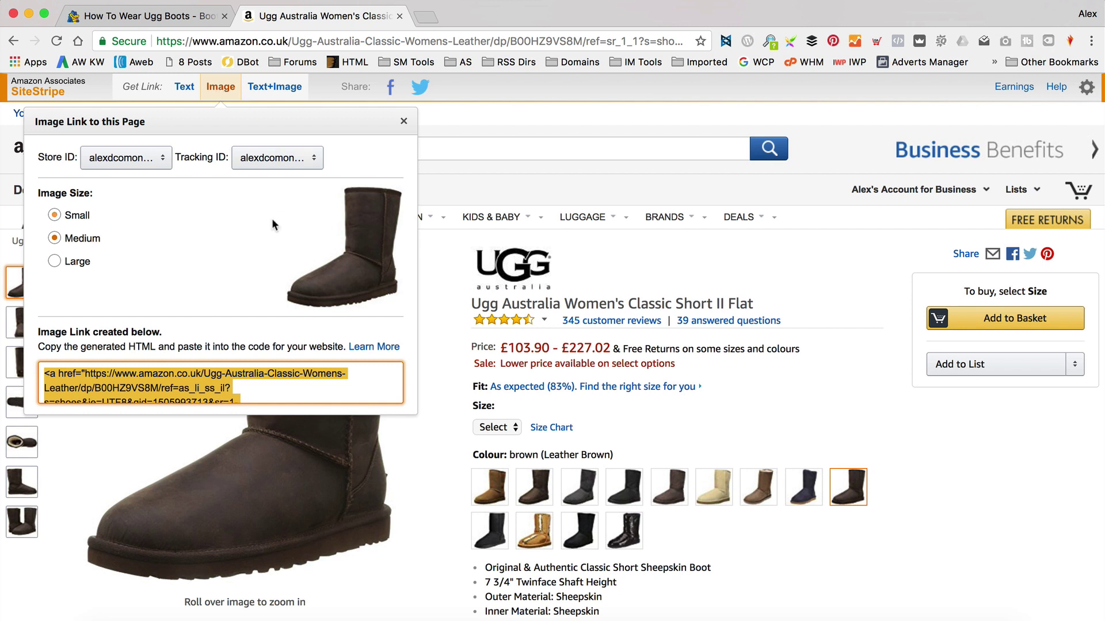
{"action": "scroll", "coordinate": [224, 380], "scroll_direction": "down", "scroll_amount": 3}
{"action": "scroll", "coordinate": [224, 380], "scroll_direction": "up", "scroll_amount": 3}
{"action": "left_click", "coordinate": [190, 386]}
{"action": "left_click", "coordinate": [227, 386]}
Return to the Boot Boutique article and reopen the How To Wear Ugg Boots post for editing.
{"action": "left_click", "coordinate": [190, 17]}
{"action": "left_click", "coordinate": [377, 85]}
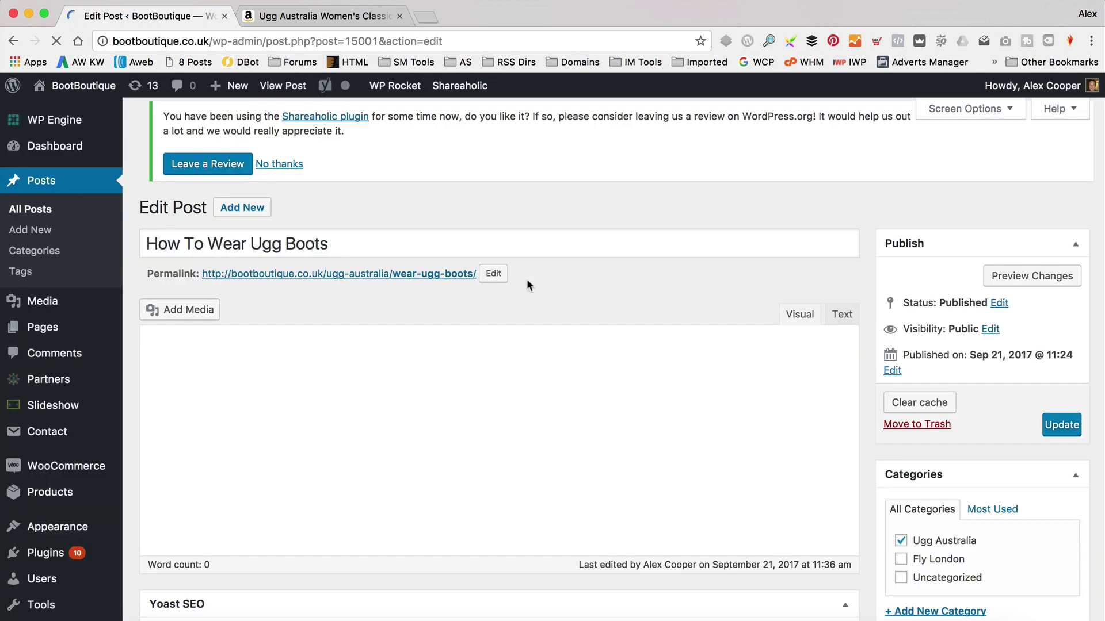
Add a blank line below the opening paragraph and try pasting the affiliate image HTML there in the visual editor.
{"action": "scroll", "coordinate": [458, 388], "scroll_direction": "down", "scroll_amount": 2}
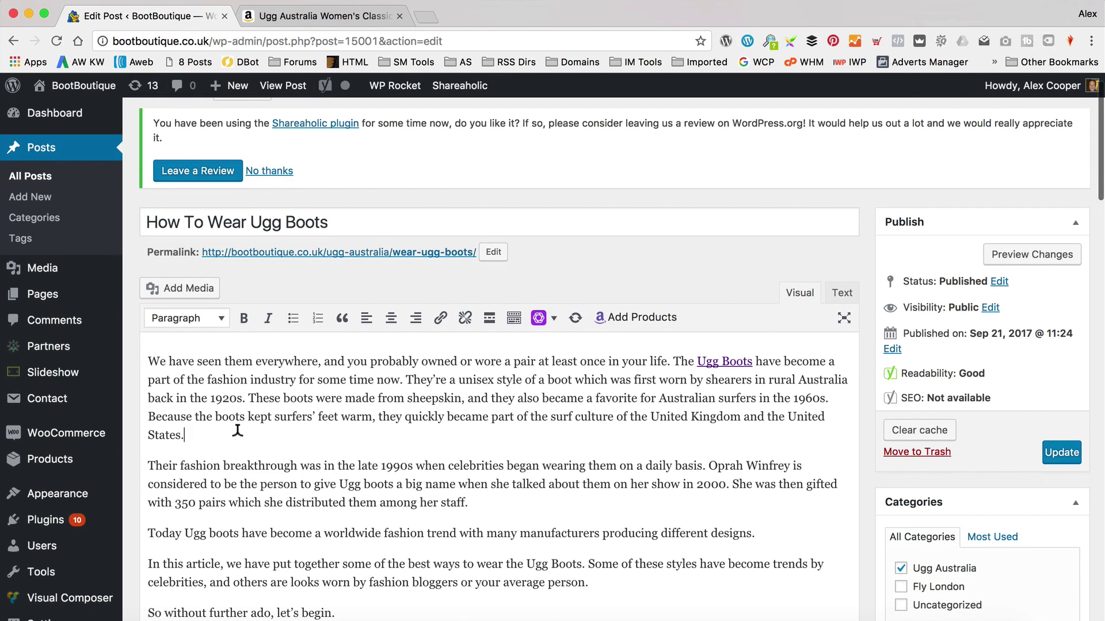
{"action": "left_click", "coordinate": [237, 430]}
{"action": "key", "text": "Return"}
{"action": "key", "text": "super+v"}
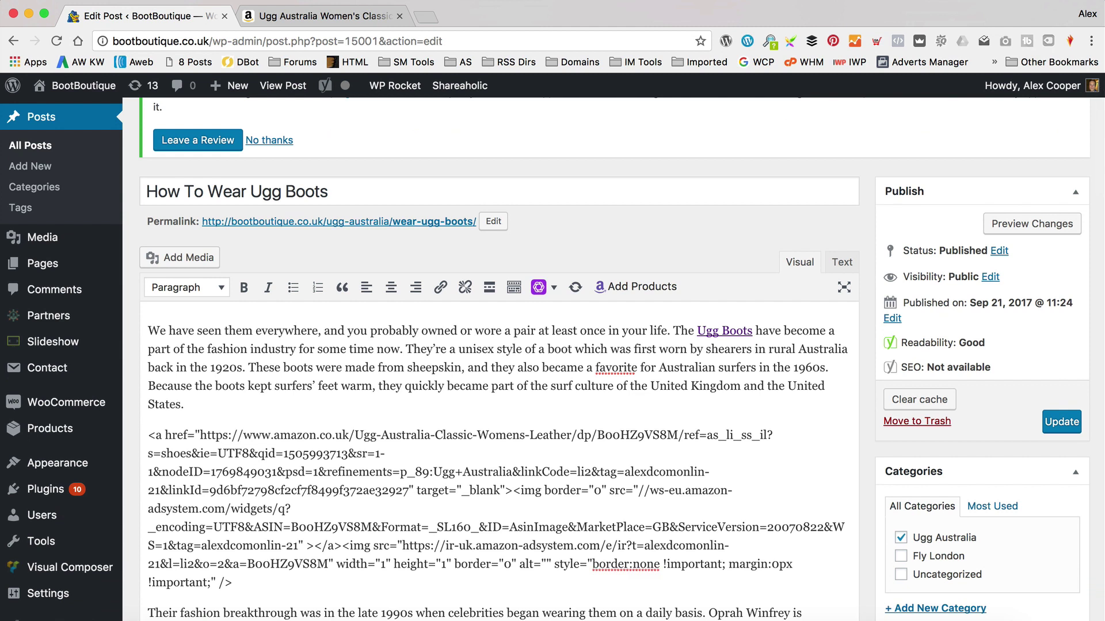
{"action": "key", "text": "super+z"}
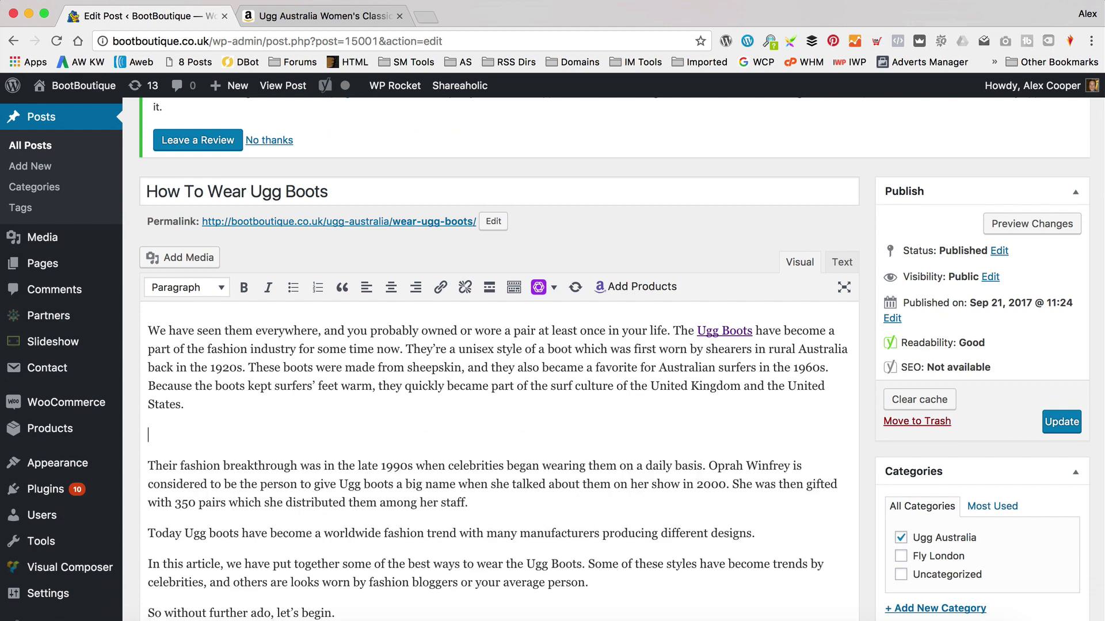
Replace the &nbsp; placeholder in the post's HTML with the copied Amazon image link, check it in the visual editor, and update the post.
{"action": "left_click", "coordinate": [842, 262]}
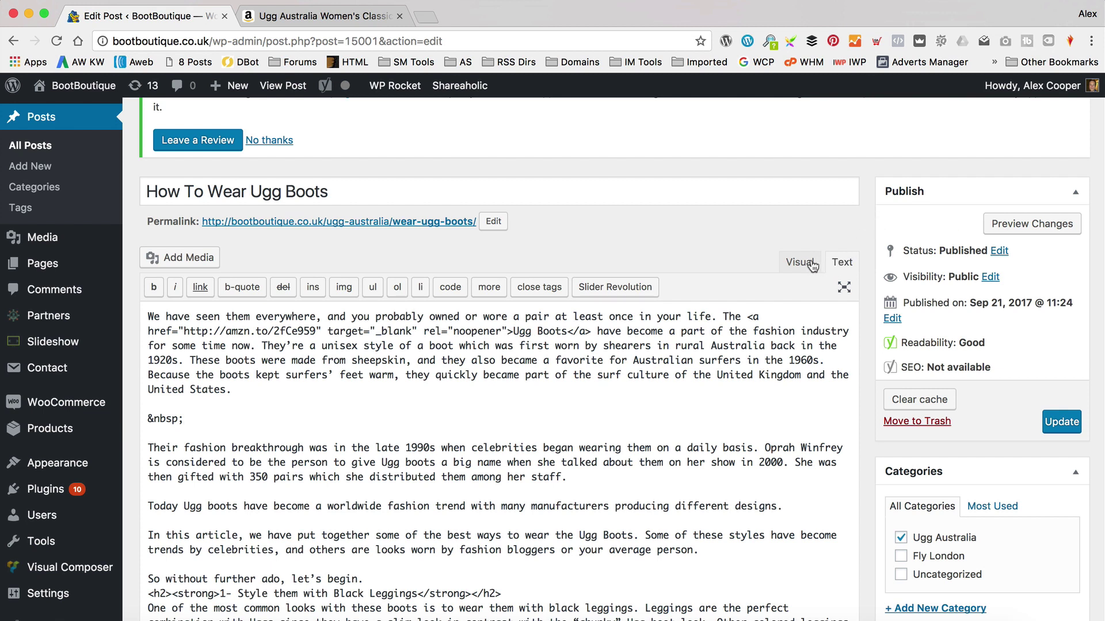
{"action": "left_click_drag", "start_coordinate": [185, 419], "coordinate": [138, 420]}
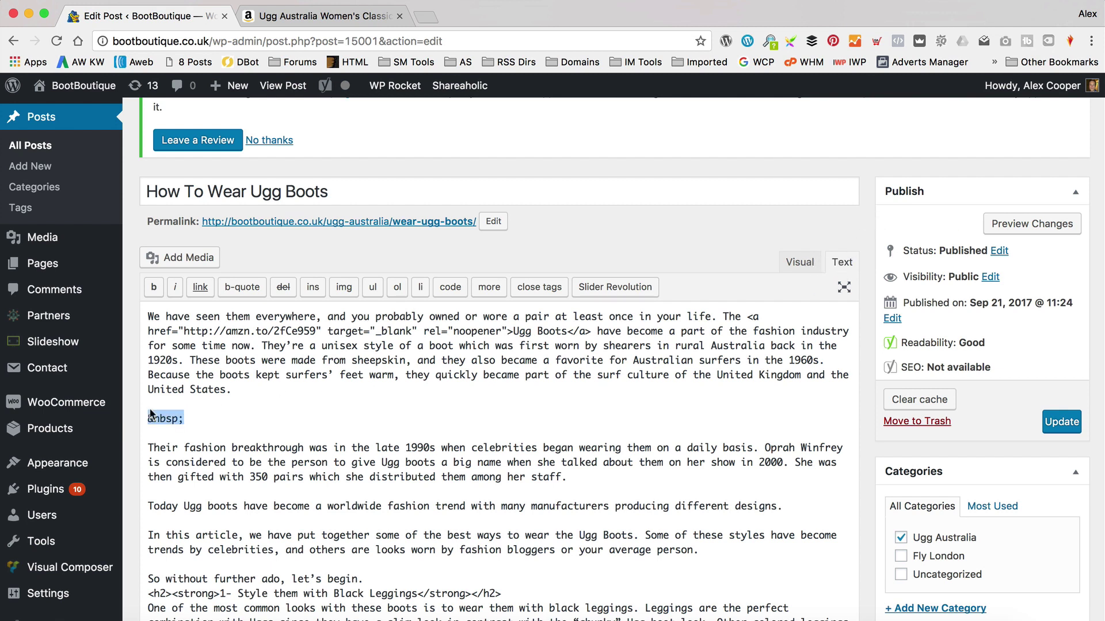
{"action": "key", "text": "super+v"}
{"action": "left_click", "coordinate": [800, 262]}
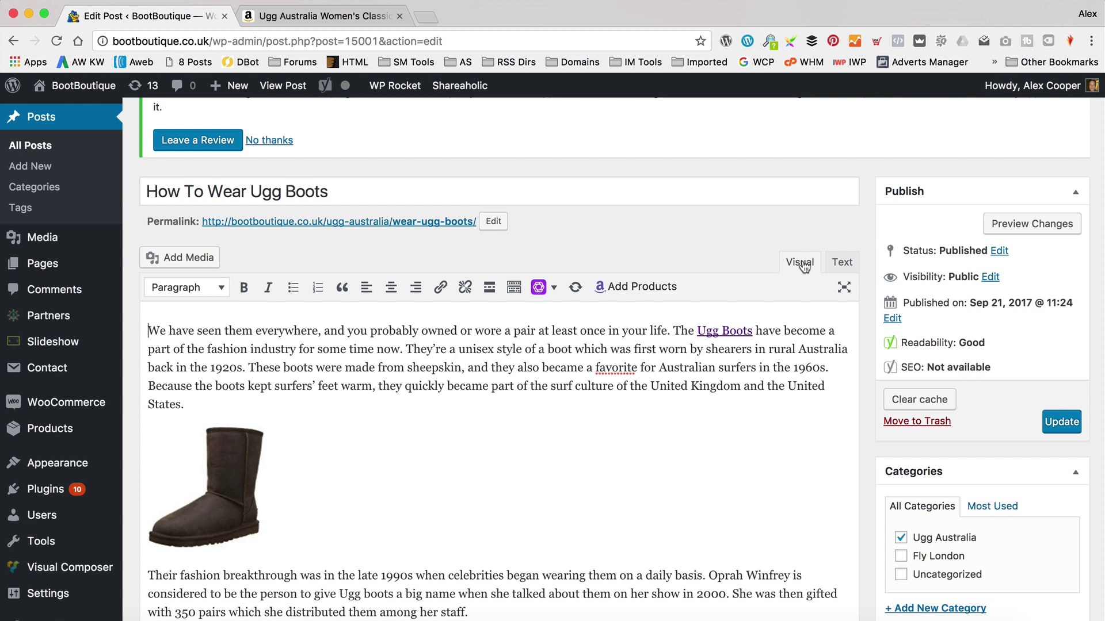
{"action": "left_click", "coordinate": [1062, 422]}
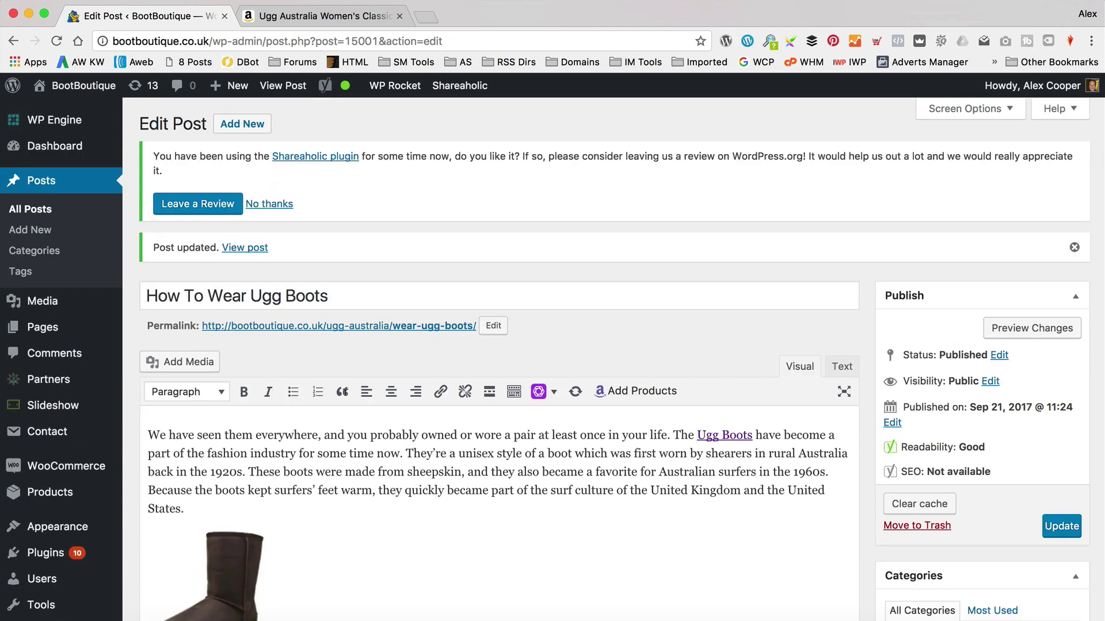
View the updated How To Wear Ugg Boots post and look over the published page.
{"action": "scroll", "coordinate": [288, 229], "scroll_direction": "down", "scroll_amount": 2}
{"action": "left_click", "coordinate": [247, 210]}
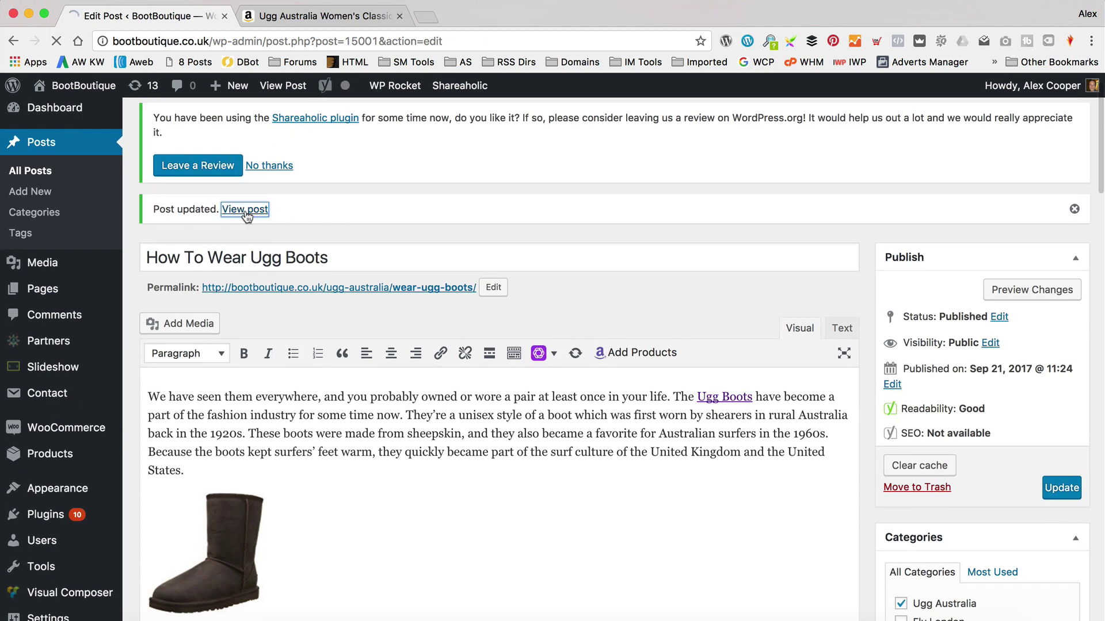
{"action": "scroll", "coordinate": [564, 190], "scroll_direction": "down", "scroll_amount": 15}
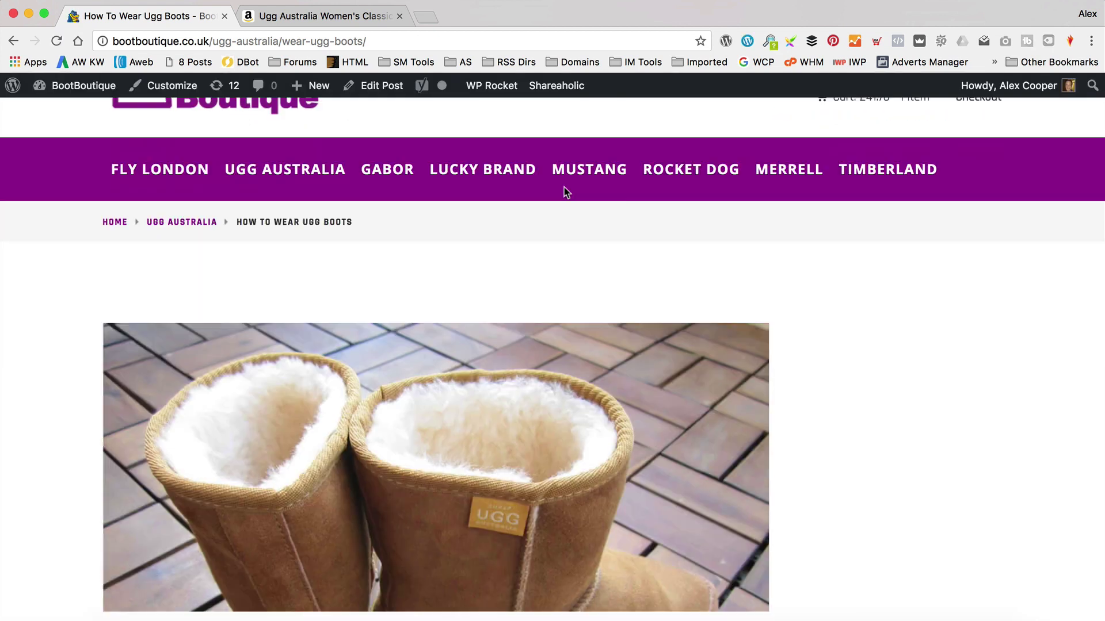
{"action": "scroll", "coordinate": [563, 187], "scroll_direction": "up", "scroll_amount": 15}
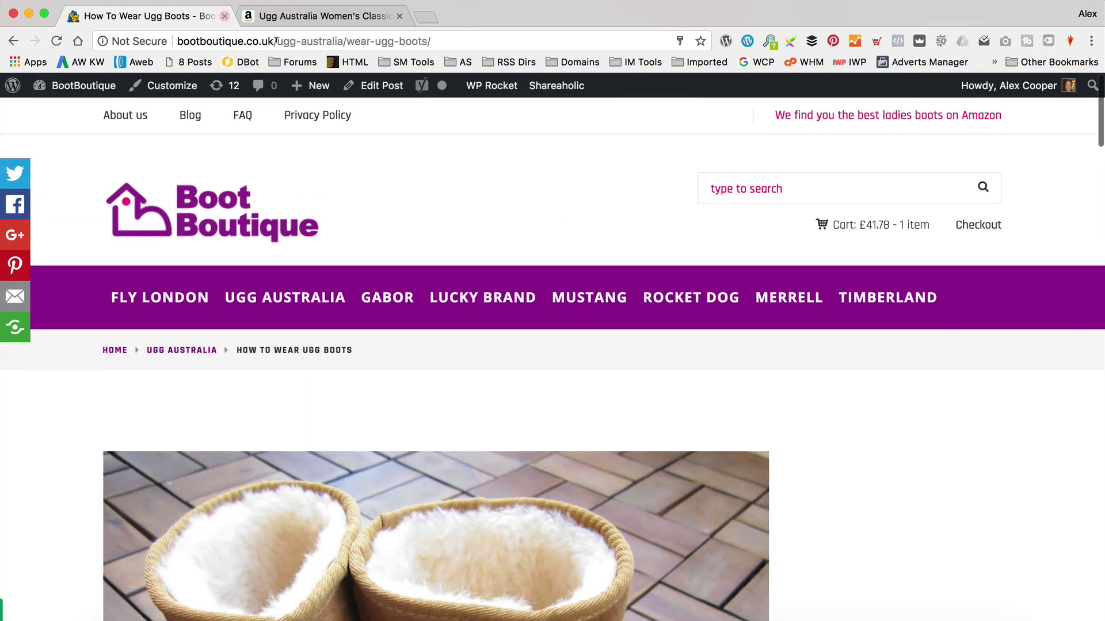
Search Google for awin, open the Awin affiliate network site, and close the search results.
{"action": "left_click", "coordinate": [296, 20]}
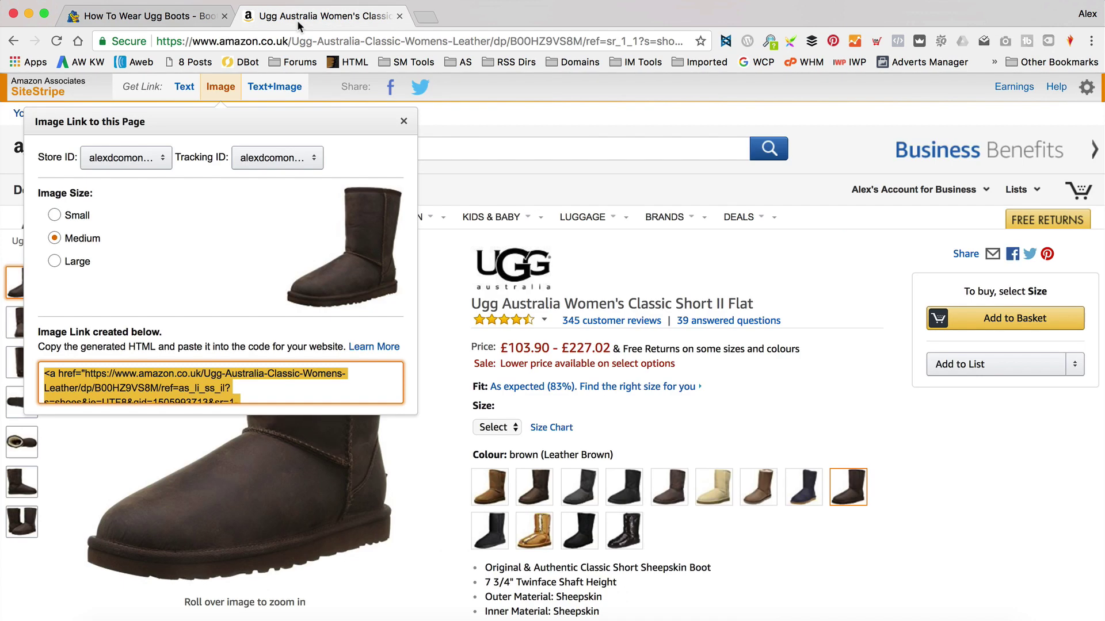
{"action": "left_click", "coordinate": [325, 43]}
{"action": "type", "text": "awin"}
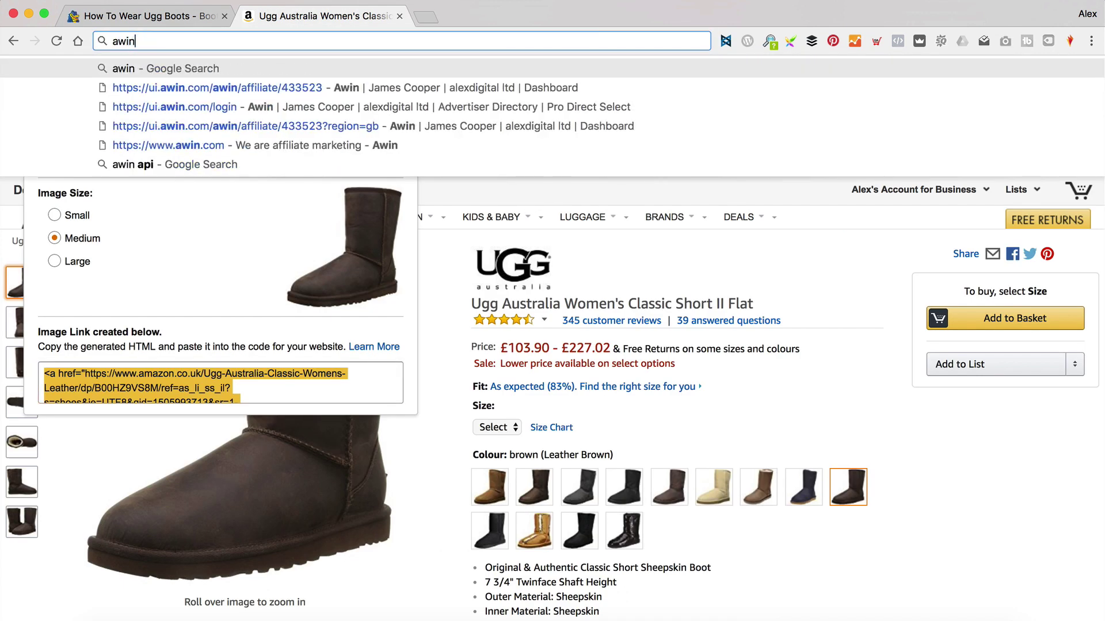
{"action": "key", "text": "Return"}
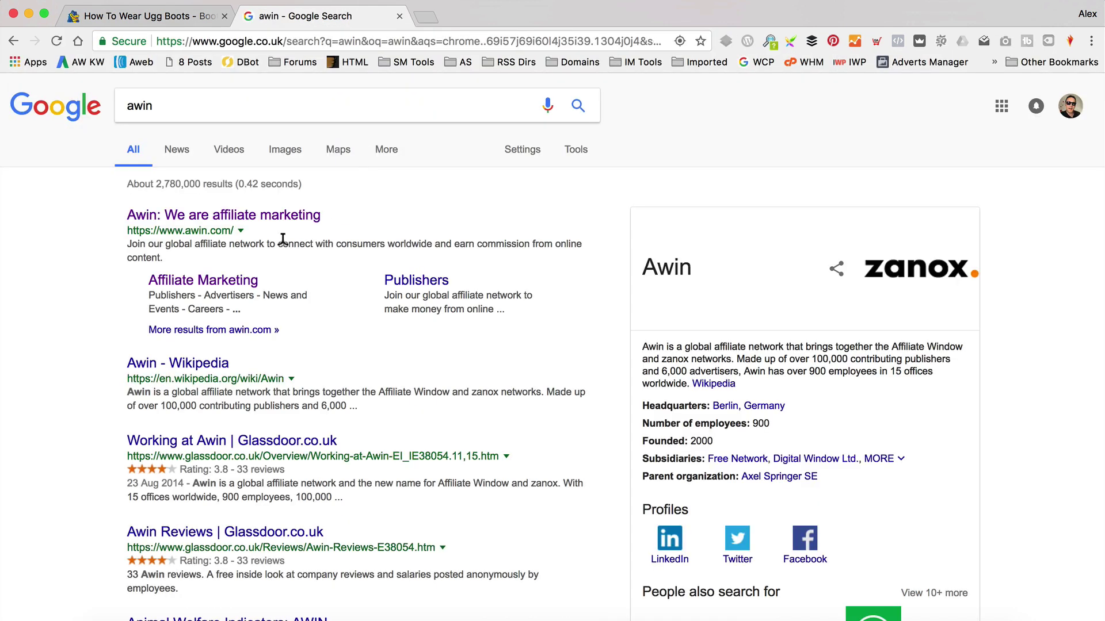
{"action": "left_click", "coordinate": [273, 214]}
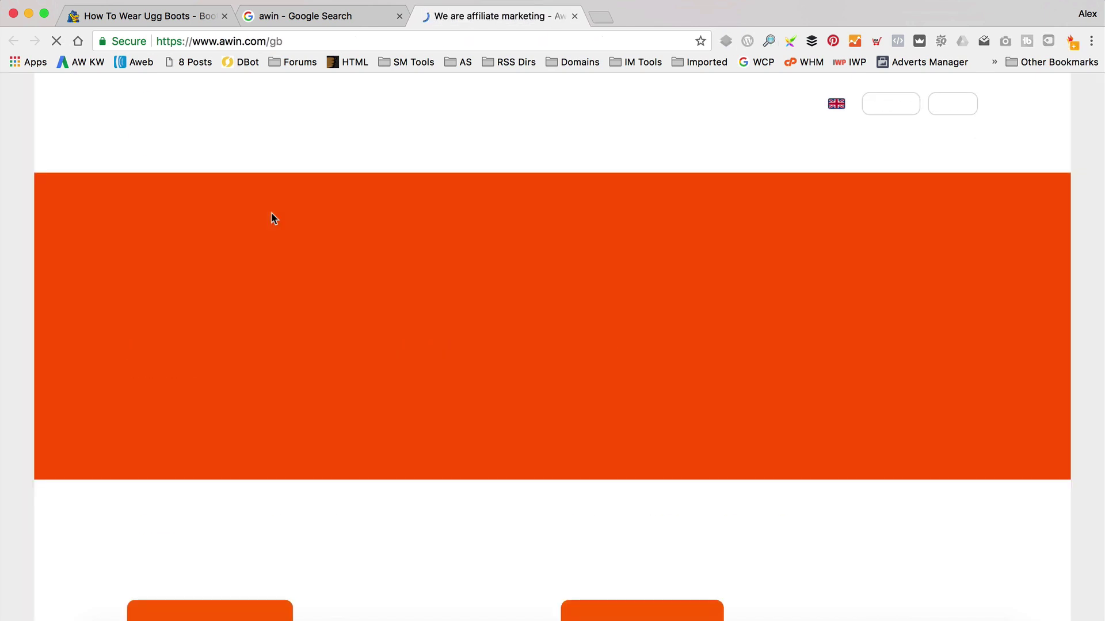
{"action": "left_click", "coordinate": [400, 16]}
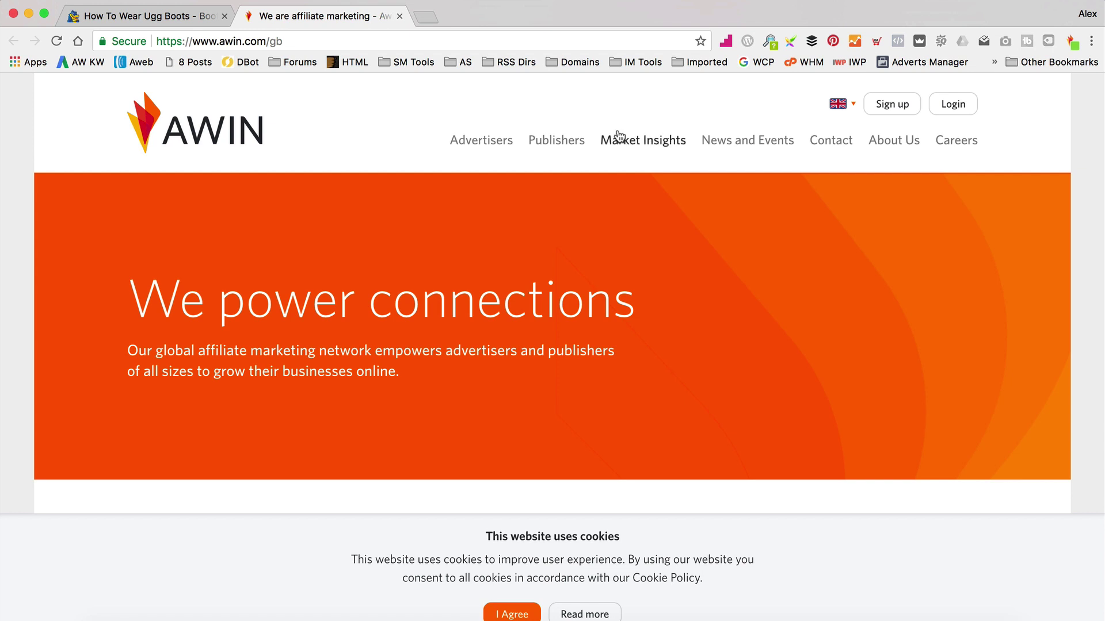
Open the Footasylum website and view its merchant details in the Awin browser extension.
{"action": "left_click", "coordinate": [369, 41]}
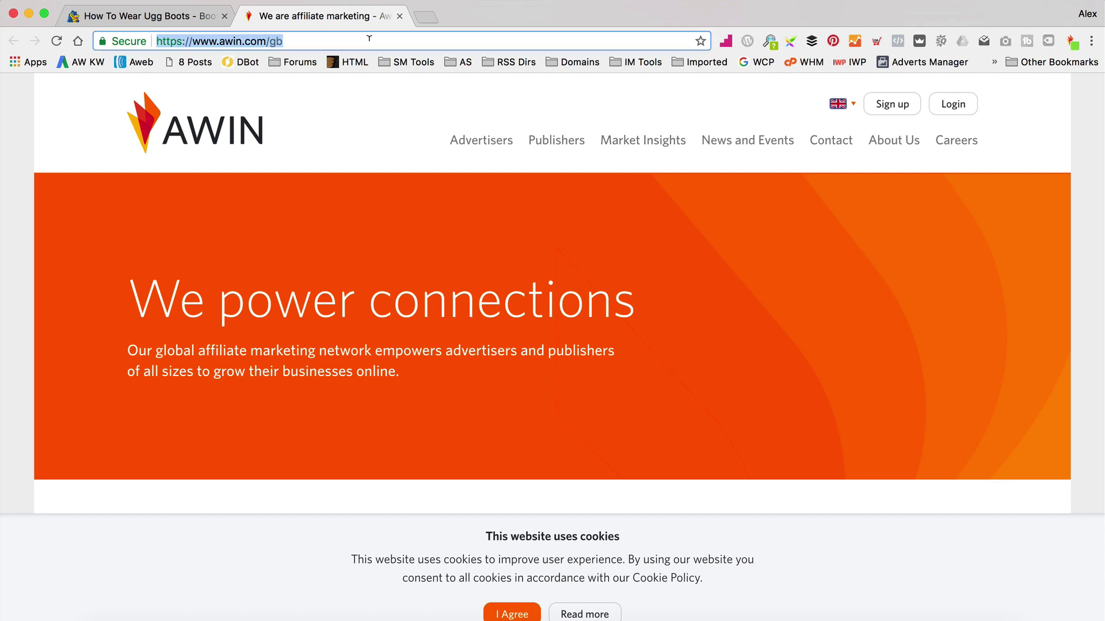
{"action": "type", "text": "foot"}
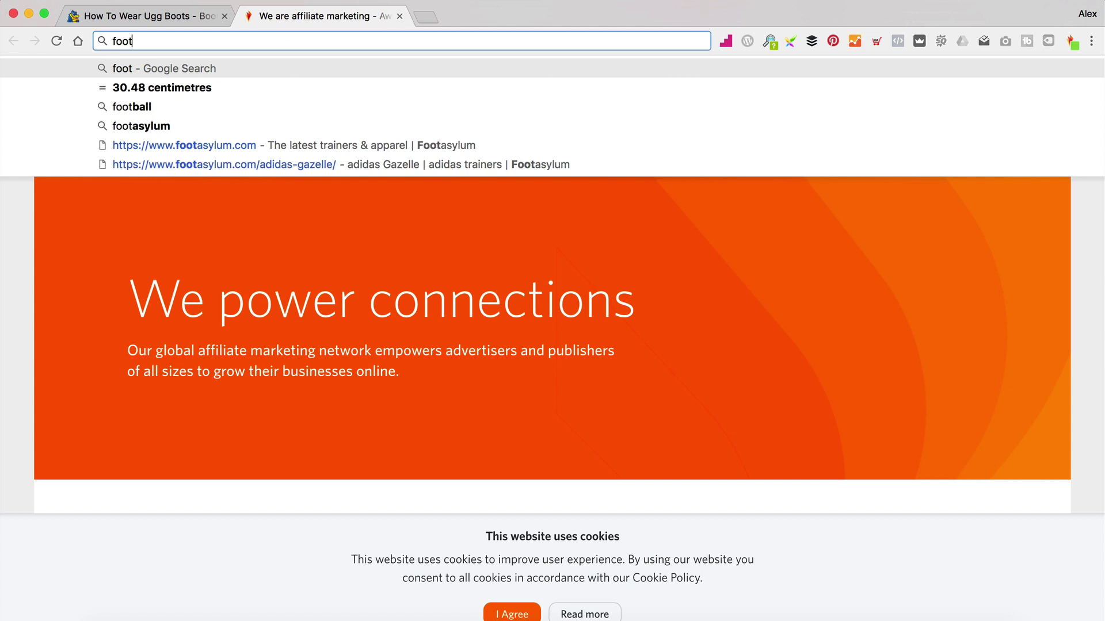
{"action": "type", "text": "a"}
{"action": "key", "text": "Return"}
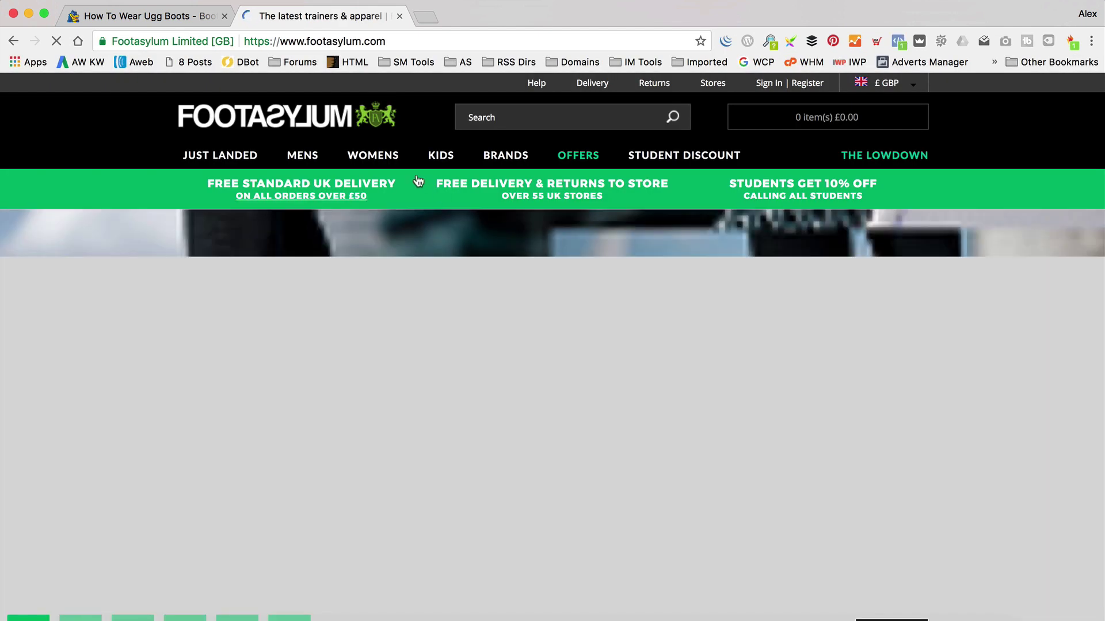
{"action": "mouse_move", "coordinate": [390, 162]}
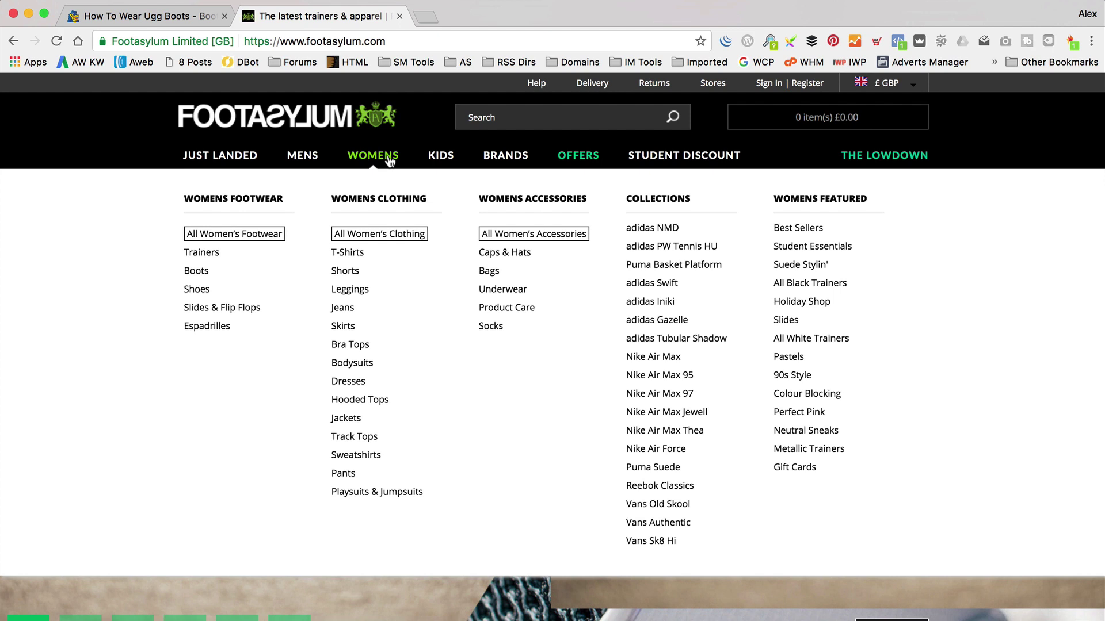
{"action": "mouse_move", "coordinate": [441, 163]}
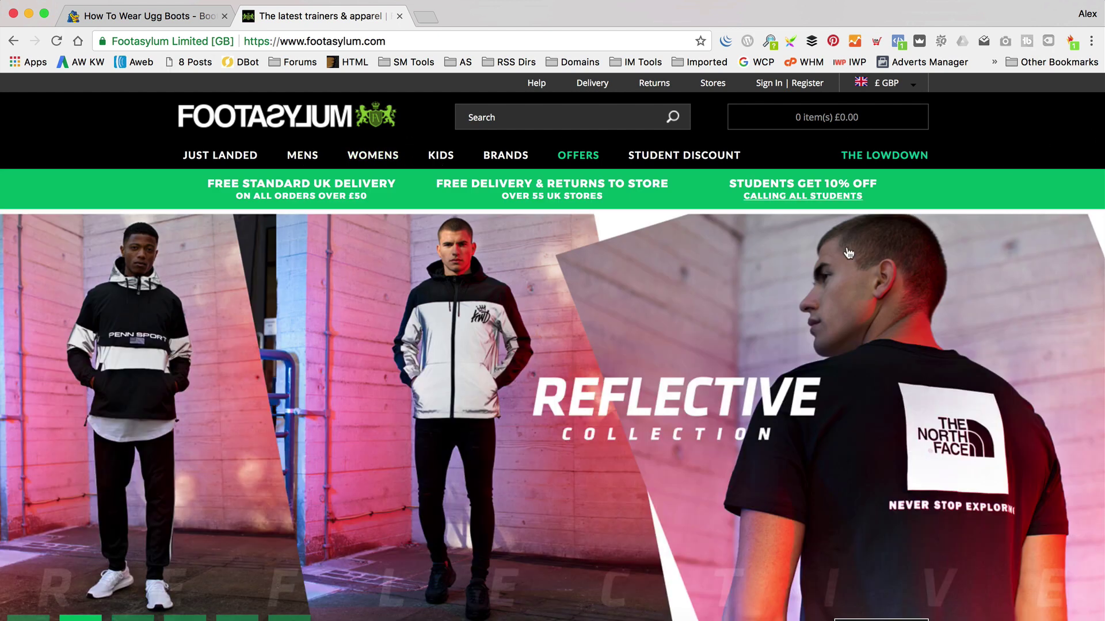
{"action": "left_click", "coordinate": [1069, 41]}
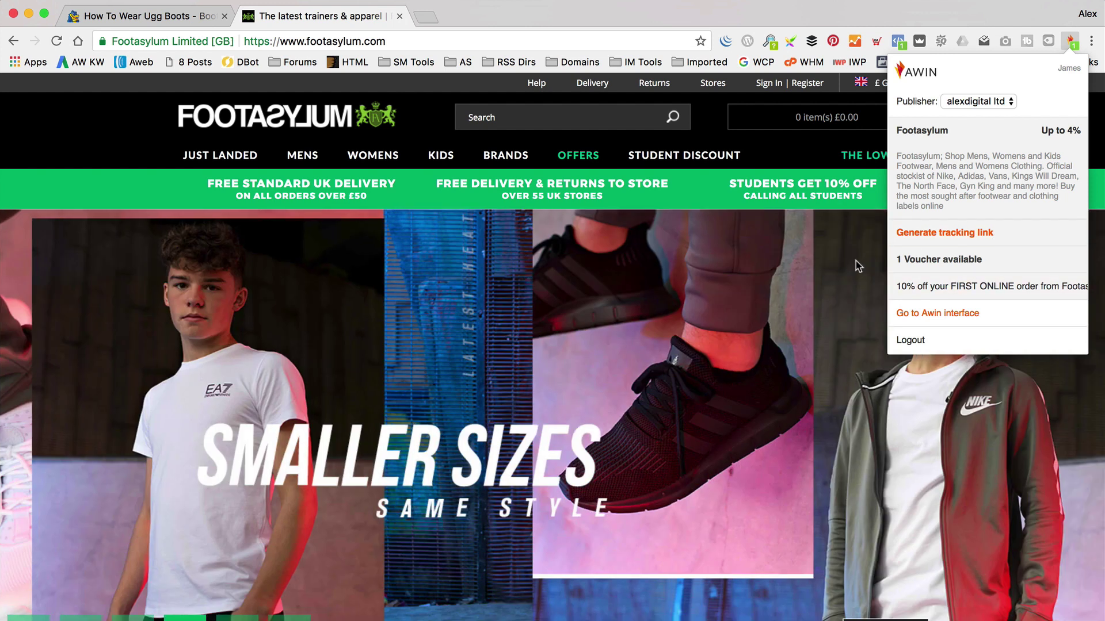
{"action": "left_click", "coordinate": [552, 247]}
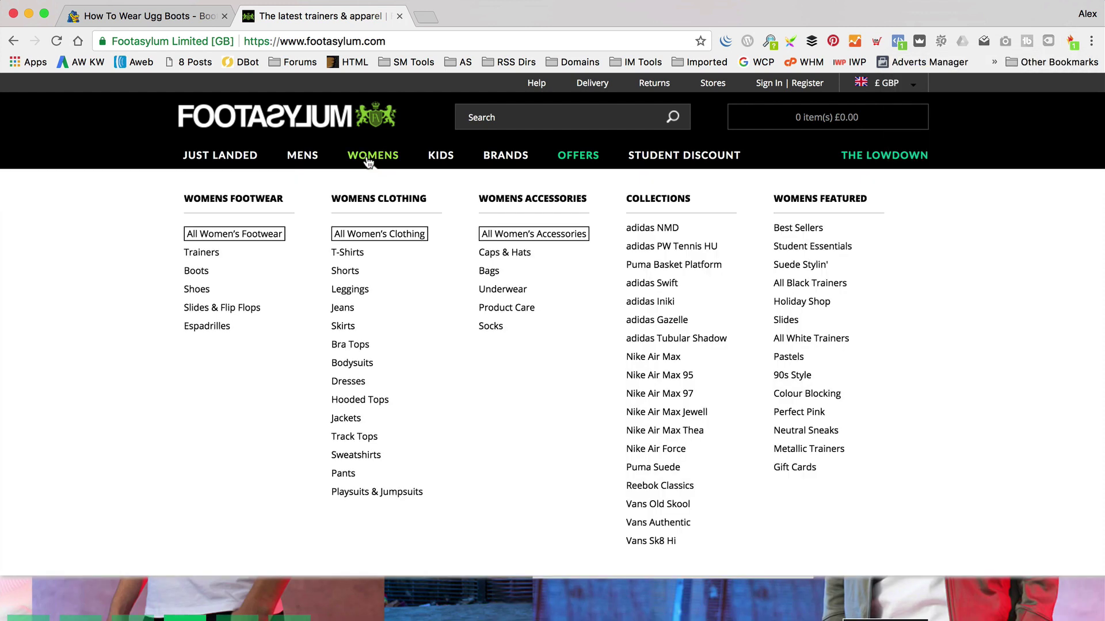
Open Footasylum's women's boots category, check the available brand filters, and browse the listed boots.
{"action": "left_click", "coordinate": [197, 273]}
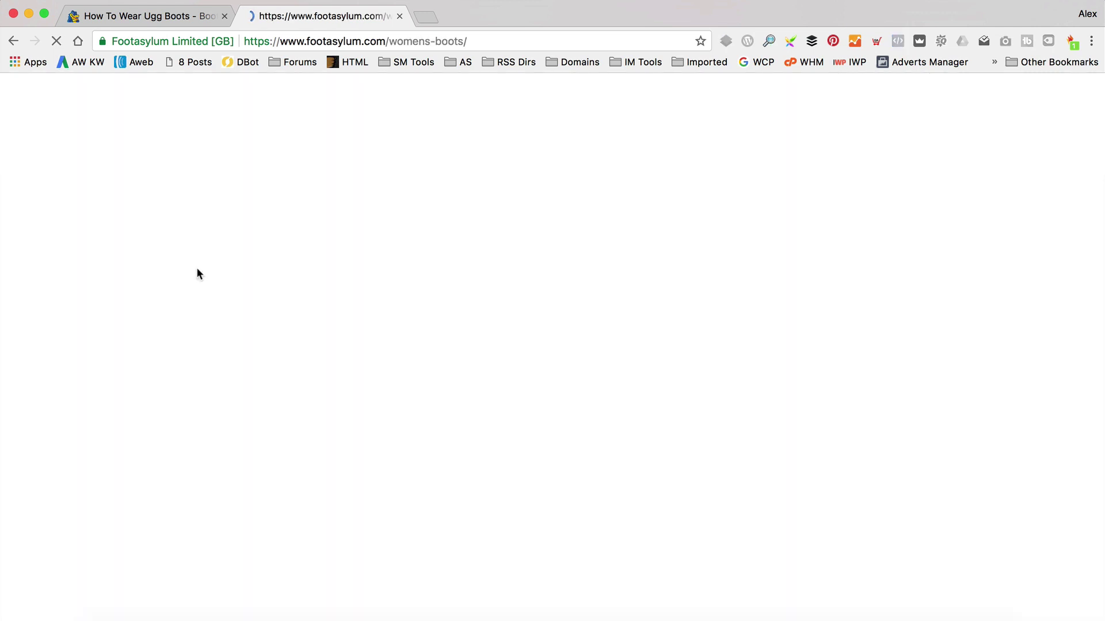
{"action": "scroll", "coordinate": [330, 262], "scroll_direction": "down", "scroll_amount": 3}
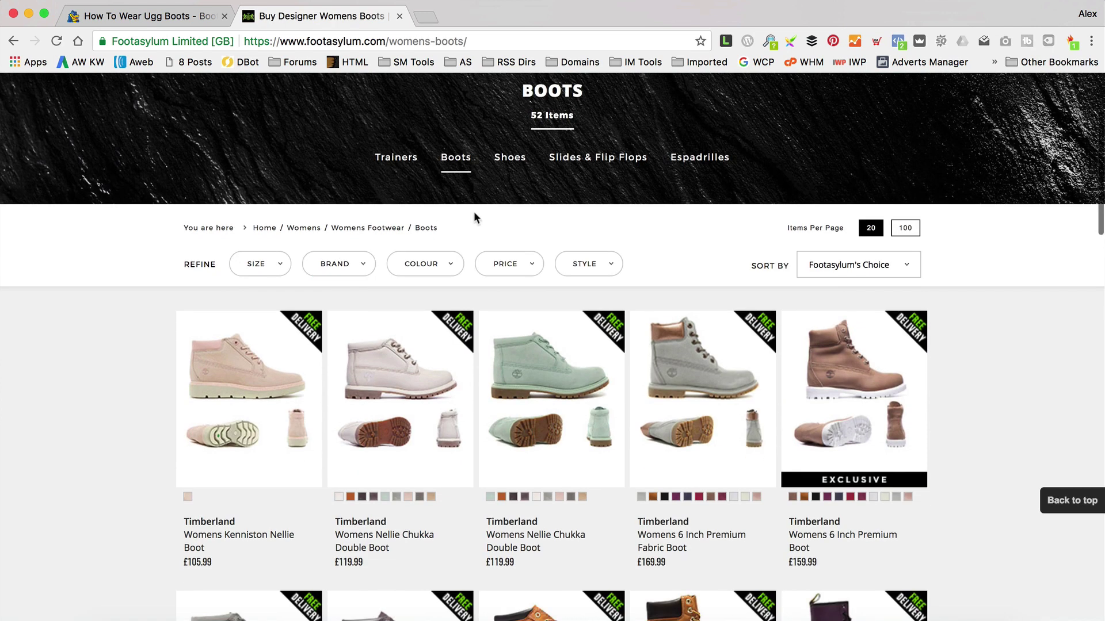
{"action": "left_click", "coordinate": [338, 266]}
{"action": "scroll", "coordinate": [309, 341], "scroll_direction": "down", "scroll_amount": 1}
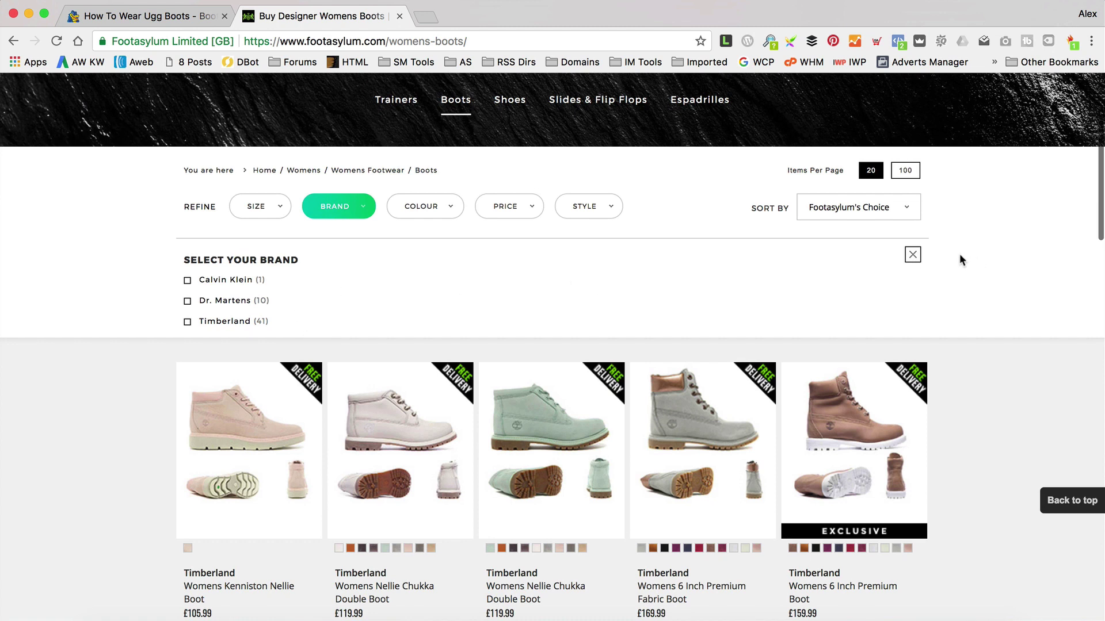
{"action": "left_click", "coordinate": [912, 255]}
{"action": "scroll", "coordinate": [765, 237], "scroll_direction": "down", "scroll_amount": 3}
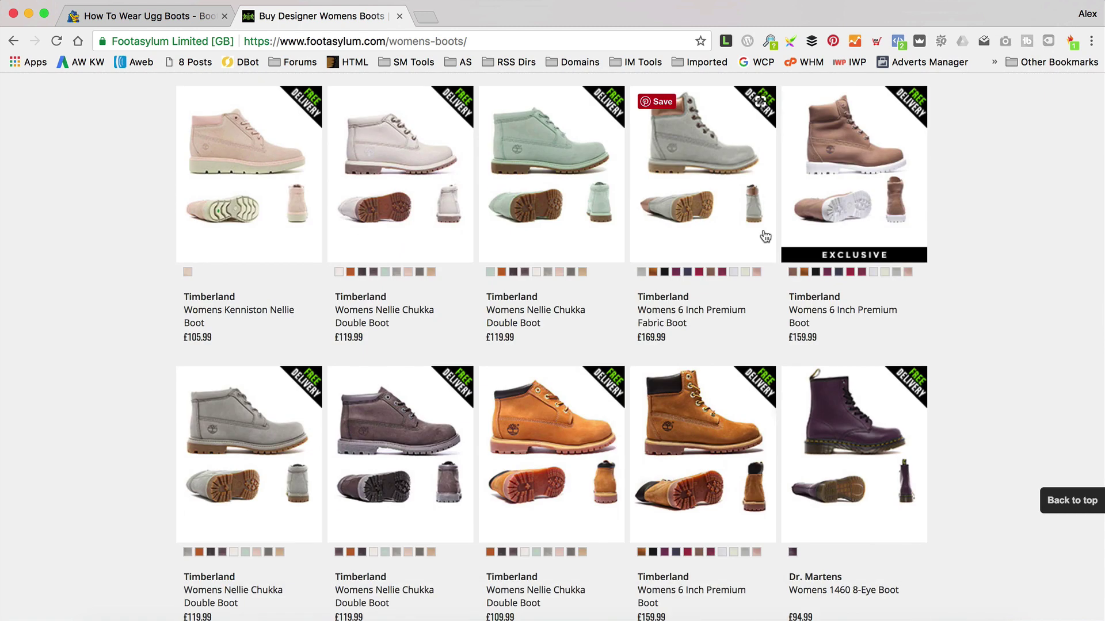
{"action": "scroll", "coordinate": [765, 237], "scroll_direction": "down", "scroll_amount": 3}
{"action": "scroll", "coordinate": [764, 237], "scroll_direction": "up", "scroll_amount": 10}
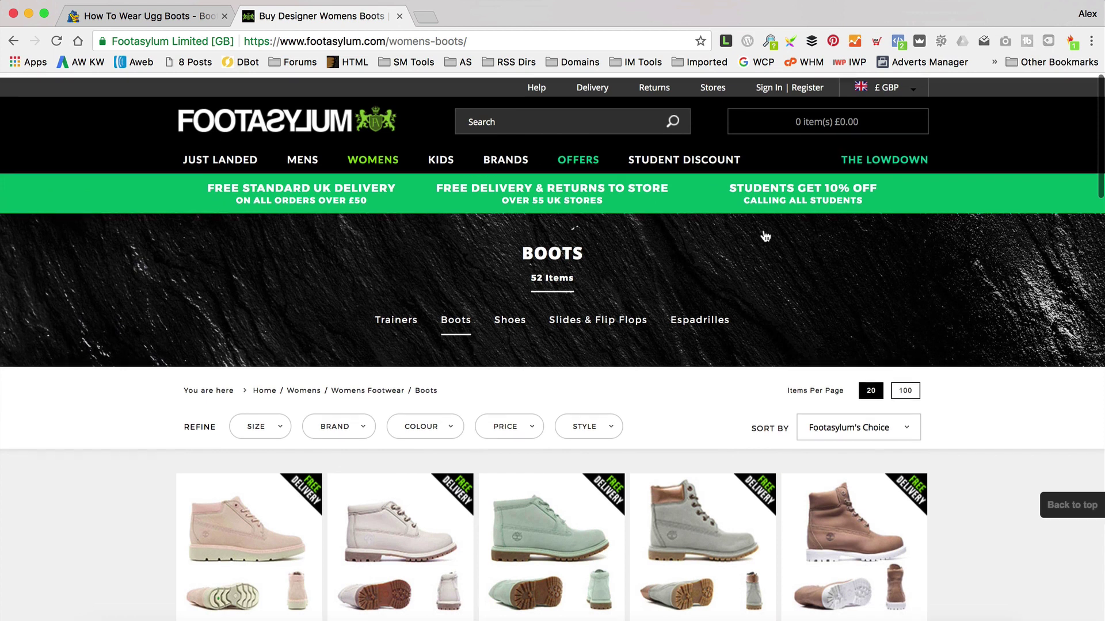
Open the Timberland Womens Kenniston Nellie Boot product page from the boots listing and look it over.
{"action": "scroll", "coordinate": [764, 237], "scroll_direction": "down", "scroll_amount": 2}
{"action": "scroll", "coordinate": [764, 236], "scroll_direction": "up", "scroll_amount": 2}
{"action": "scroll", "coordinate": [624, 246], "scroll_direction": "down", "scroll_amount": 4}
{"action": "left_click", "coordinate": [256, 338]}
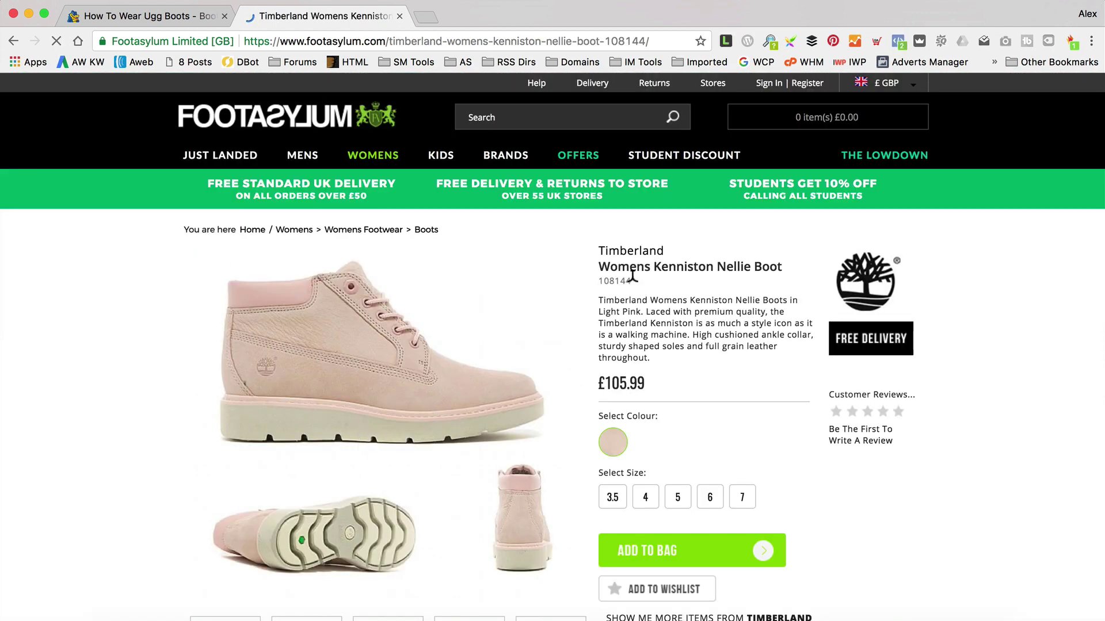
{"action": "scroll", "coordinate": [744, 299], "scroll_direction": "down", "scroll_amount": 3}
{"action": "scroll", "coordinate": [745, 299], "scroll_direction": "up", "scroll_amount": 3}
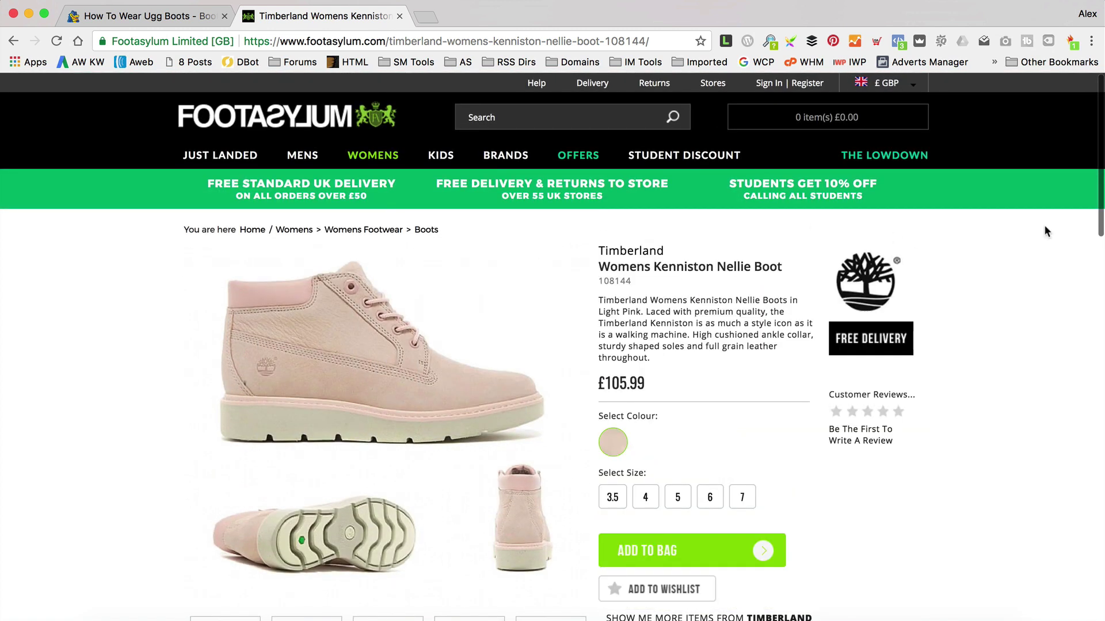
Generate an Awin tracking link for the Timberland Kenniston Nellie Boot page, shorten it, and select the shortened URL.
{"action": "left_click", "coordinate": [1072, 41]}
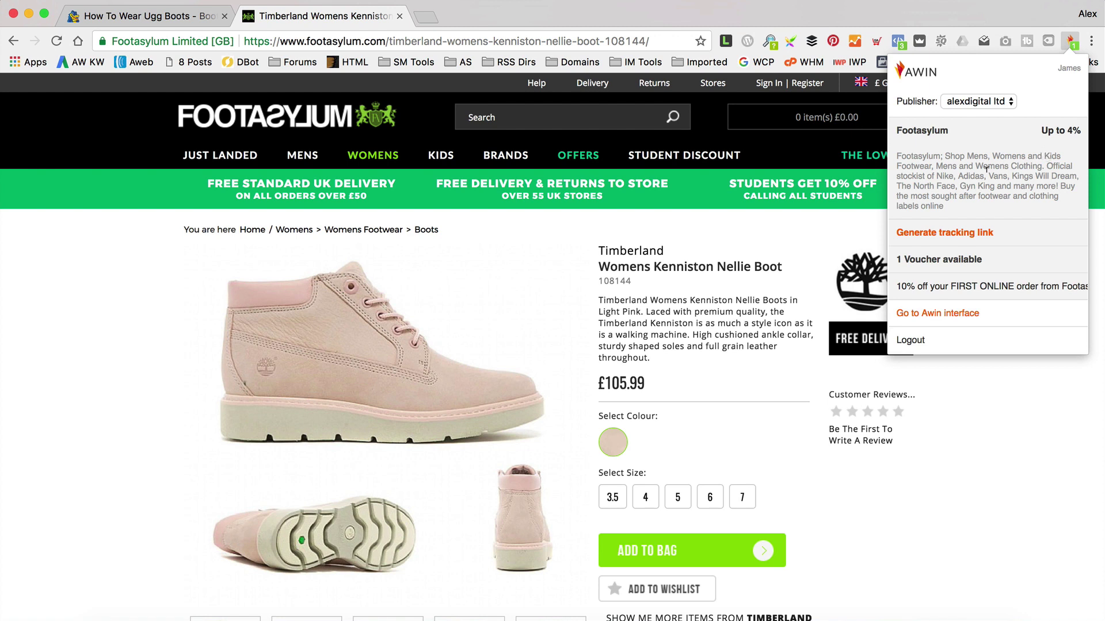
{"action": "left_click", "coordinate": [966, 233]}
{"action": "left_click", "coordinate": [345, 222]}
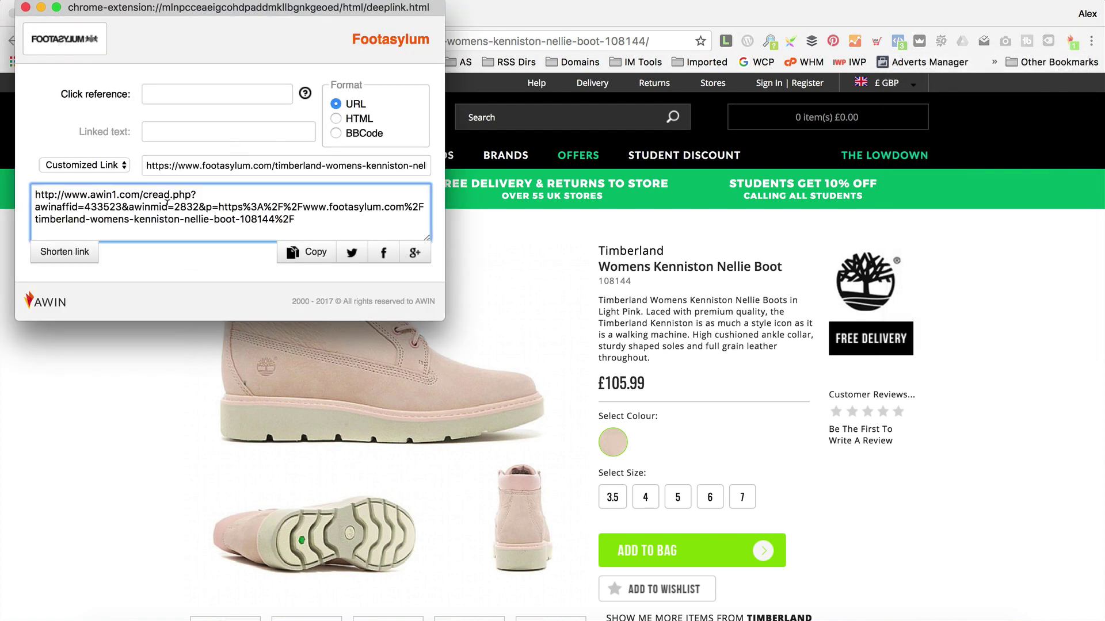
{"action": "left_click", "coordinate": [62, 255]}
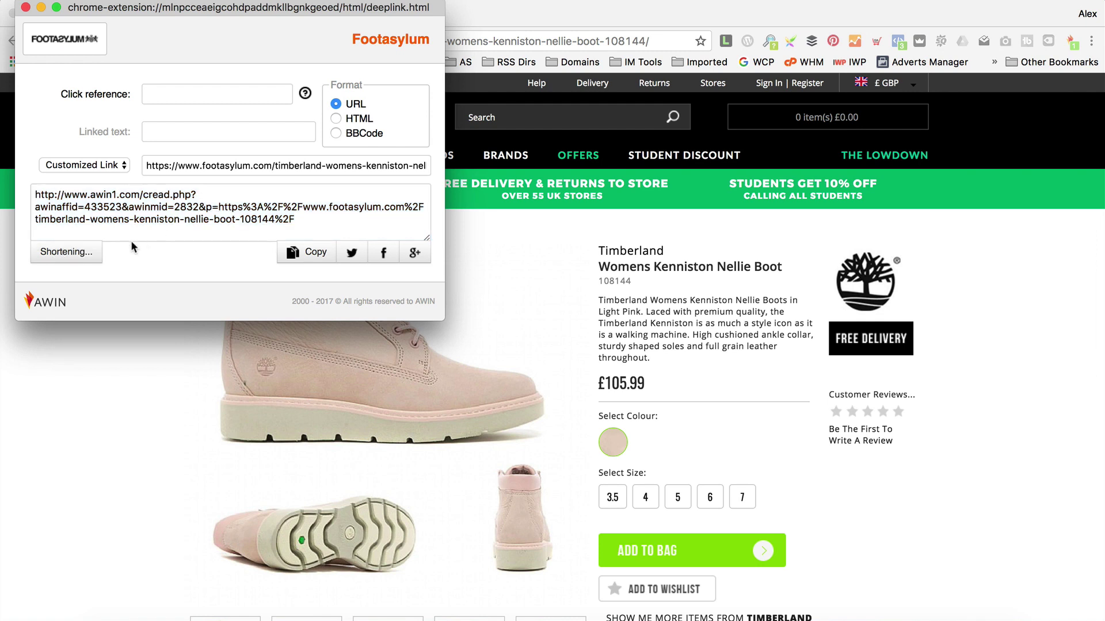
{"action": "left_click", "coordinate": [158, 192]}
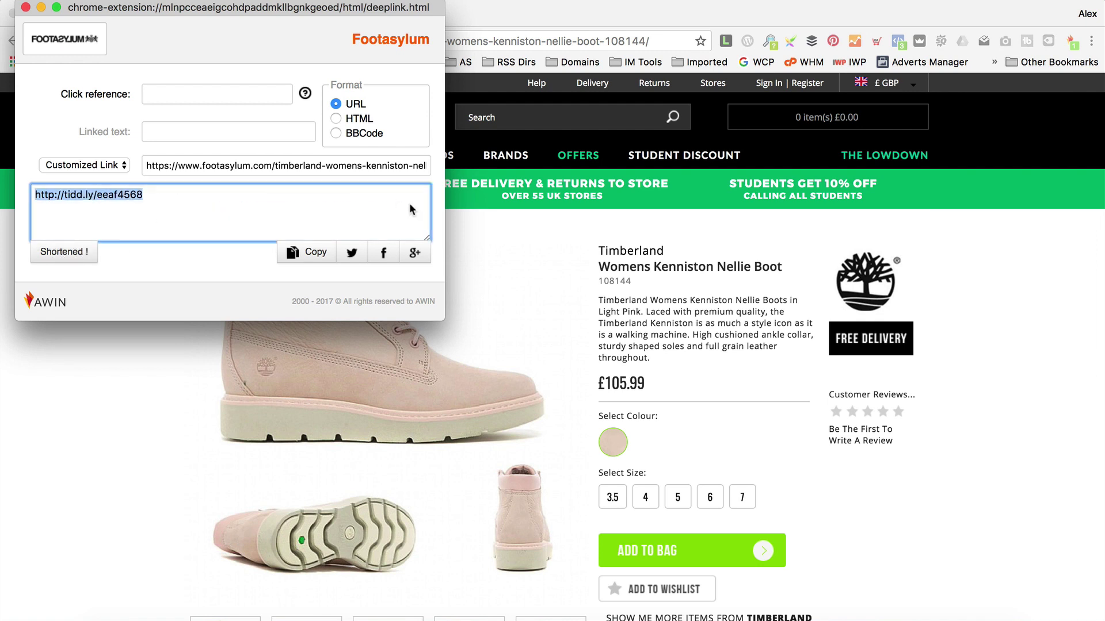
{"action": "left_click", "coordinate": [568, 267]}
Add the closing sentence "If you don't like Ugg boots, you might like a pink timberland boot." to the end of the Ugg boots post.
{"action": "left_click", "coordinate": [155, 12]}
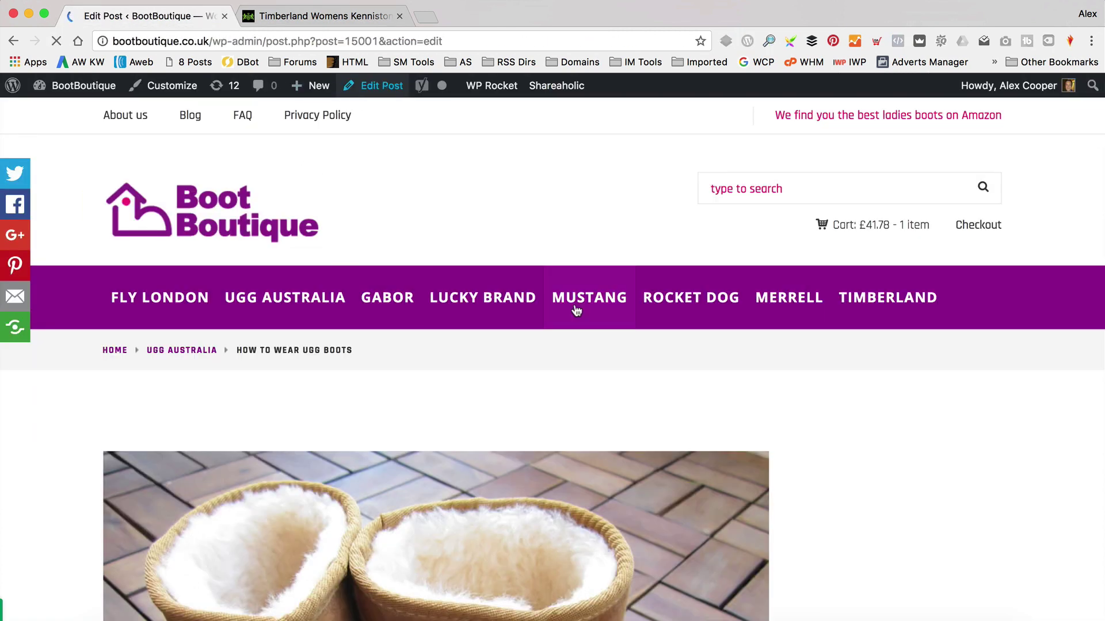
{"action": "scroll", "coordinate": [527, 425], "scroll_direction": "down", "scroll_amount": 20}
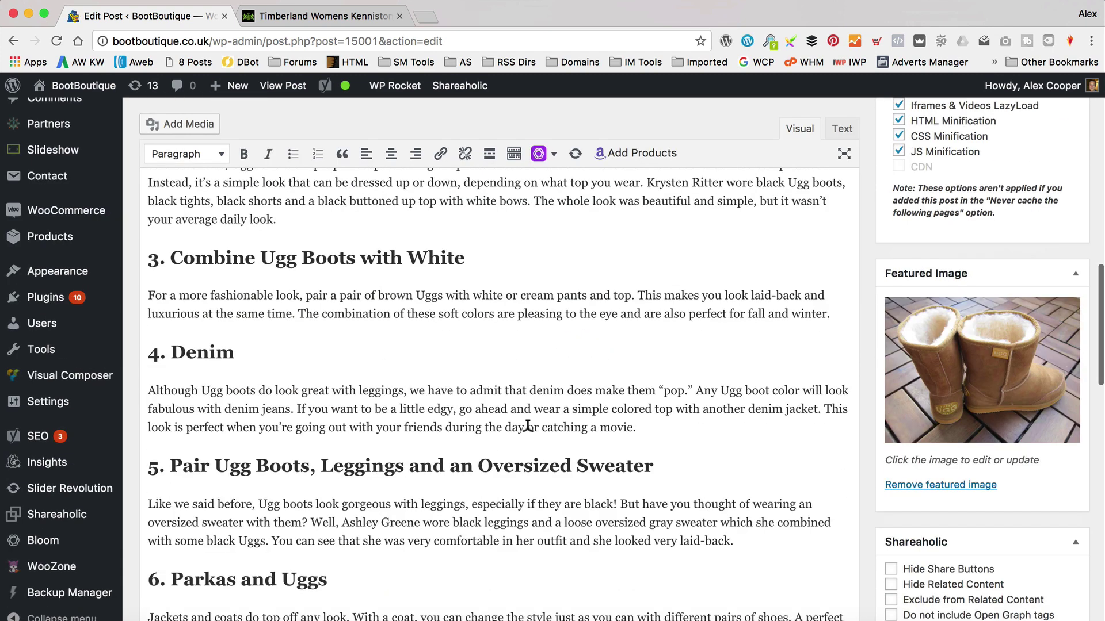
{"action": "left_click", "coordinate": [519, 429]}
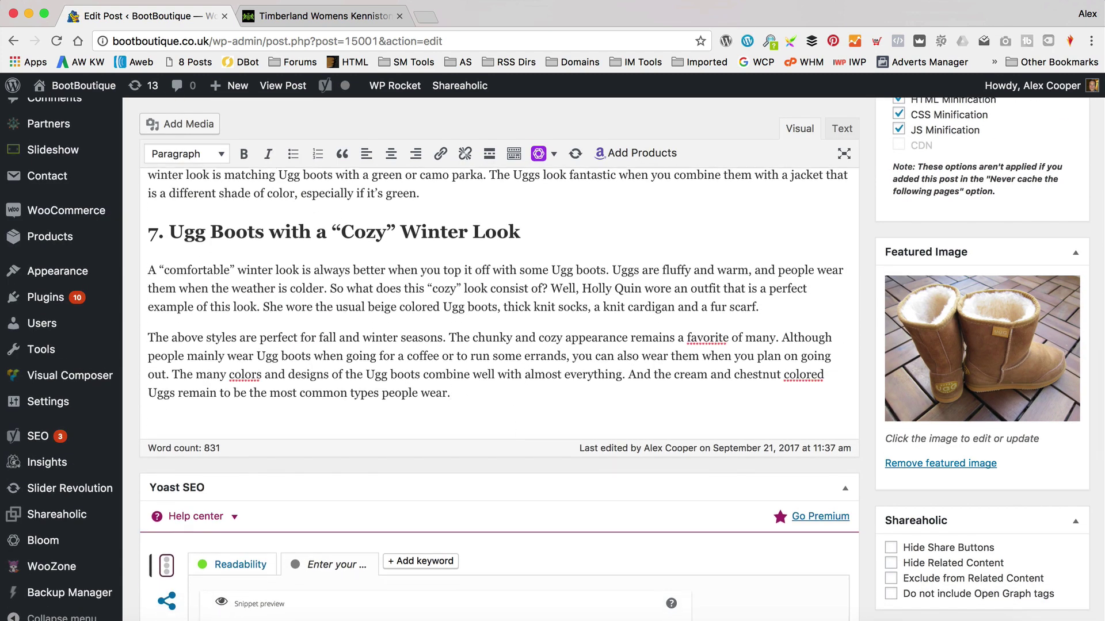
{"action": "key", "text": "Return"}
{"action": "type", "text": "If you do"}
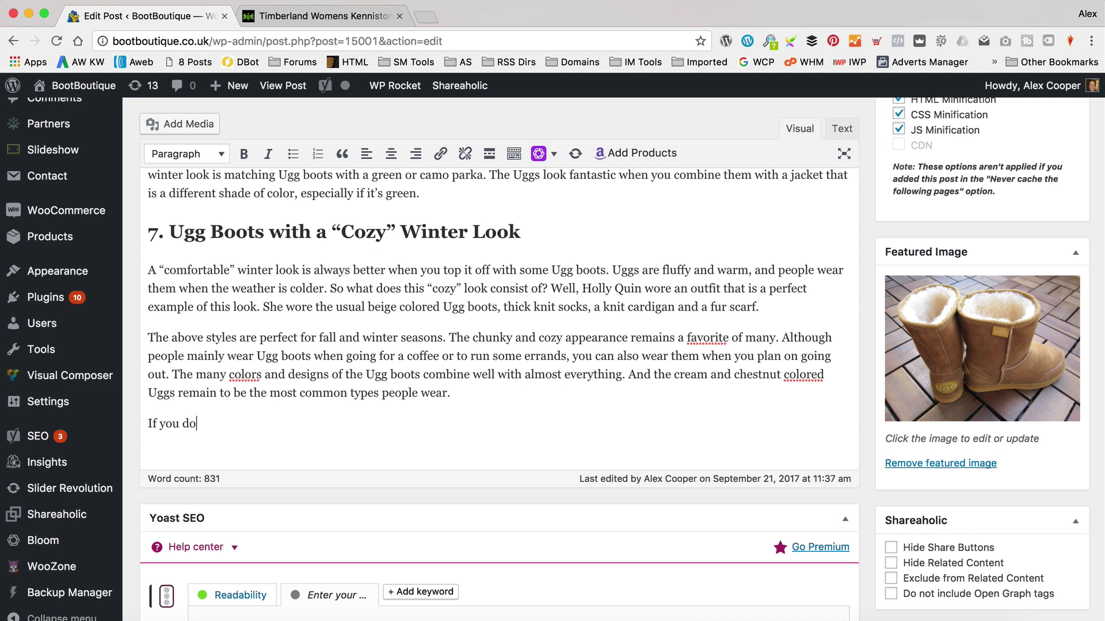
{"action": "type", "text": "n't like Ugg boots, you might li"}
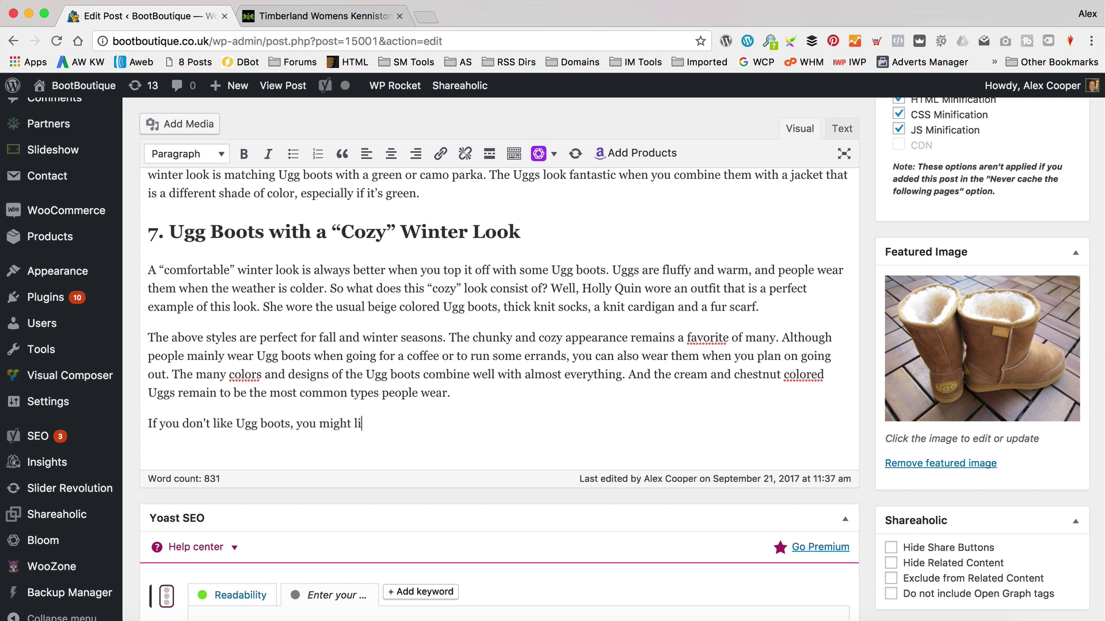
{"action": "type", "text": "ke a pink timberland boot."}
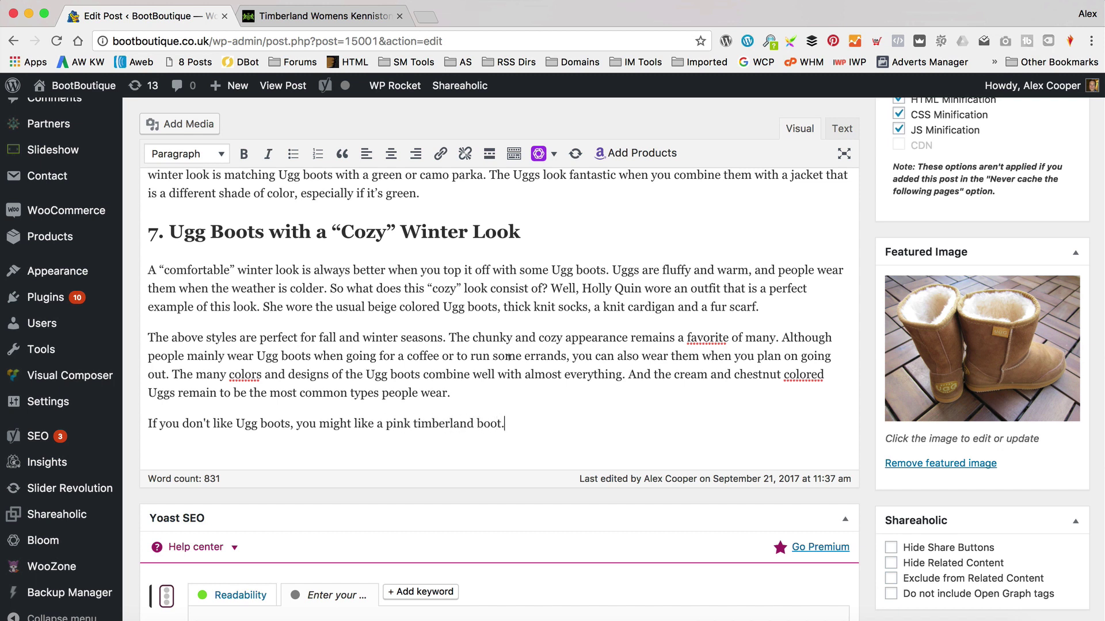
{"action": "left_click_drag", "start_coordinate": [386, 424], "coordinate": [498, 423]}
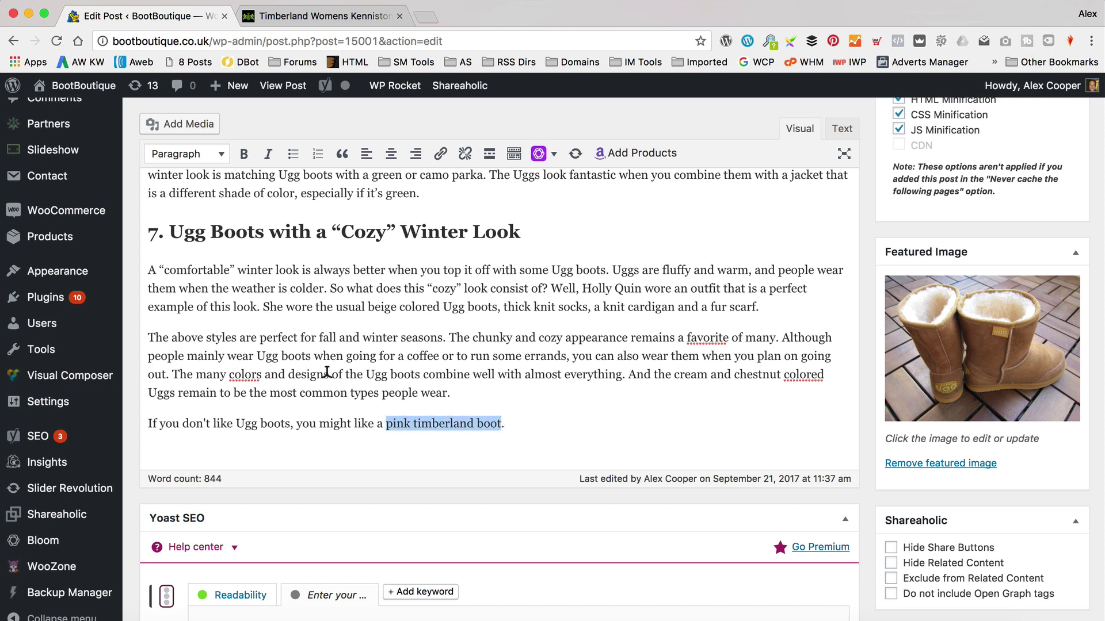
{"action": "left_click", "coordinate": [440, 154]}
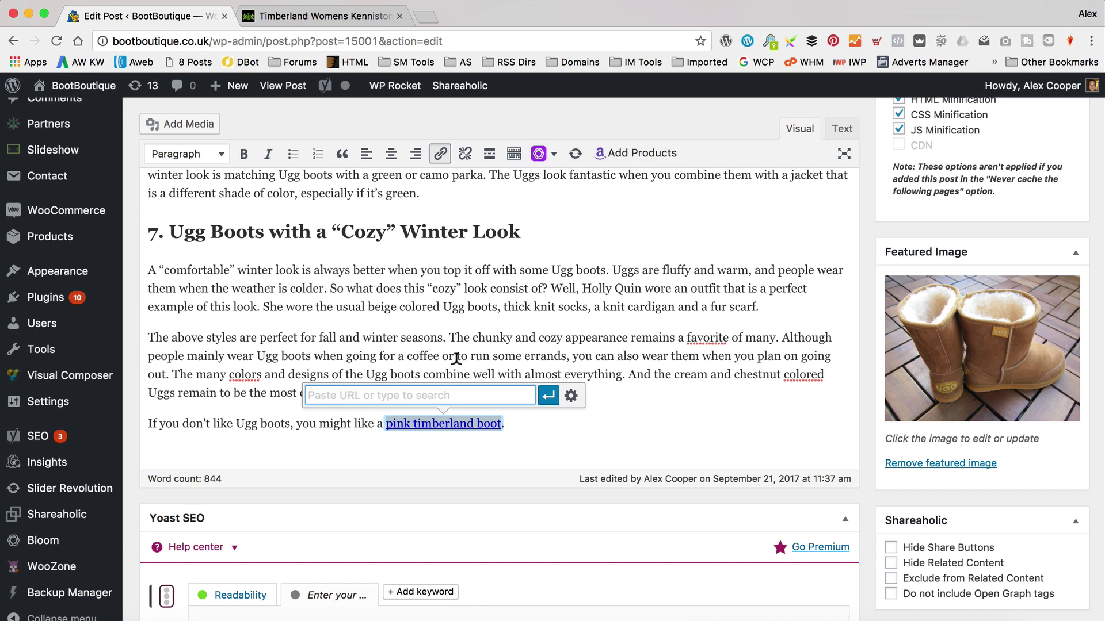
{"action": "type", "text": "http://tidd.ly/eeaf4568"}
{"action": "left_click", "coordinate": [571, 396]}
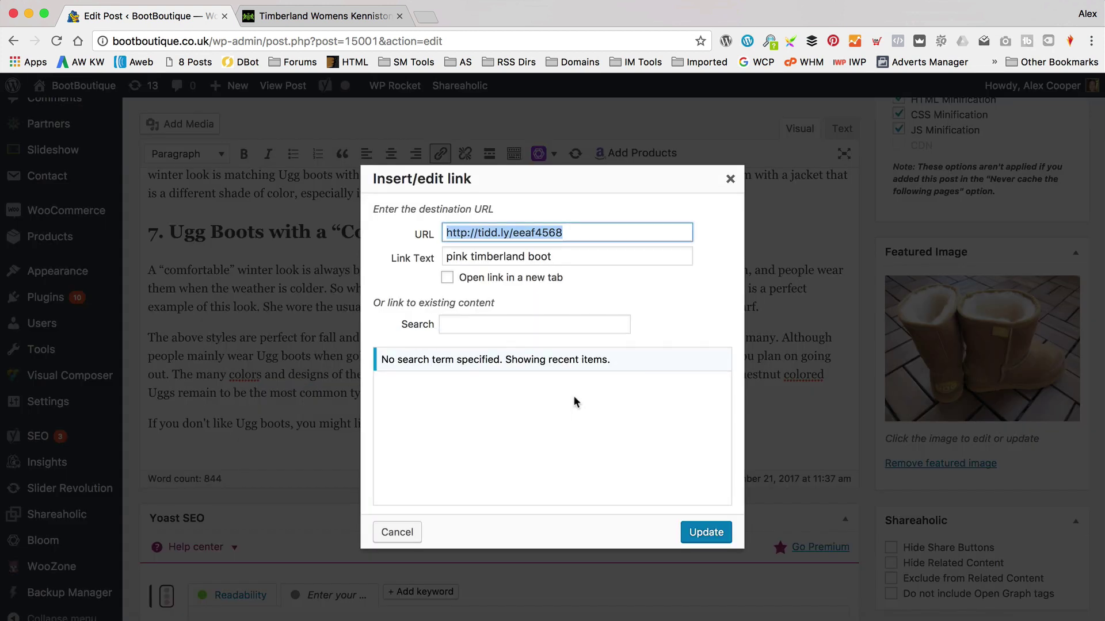
{"action": "left_click", "coordinate": [447, 278]}
{"action": "left_click", "coordinate": [706, 532]}
Update the published How To Wear Ugg Boots post.
{"action": "scroll", "coordinate": [926, 414], "scroll_direction": "up", "scroll_amount": 4}
{"action": "scroll", "coordinate": [926, 414], "scroll_direction": "up", "scroll_amount": 10}
{"action": "left_click", "coordinate": [1047, 367]}
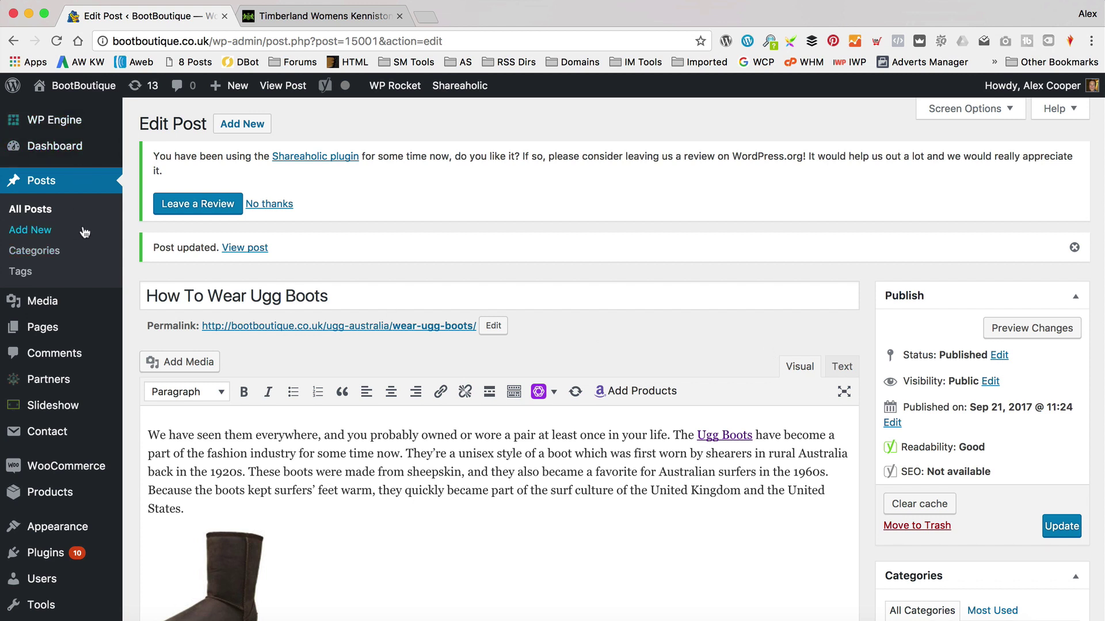
{"action": "scroll", "coordinate": [89, 229], "scroll_direction": "down", "scroll_amount": 3}
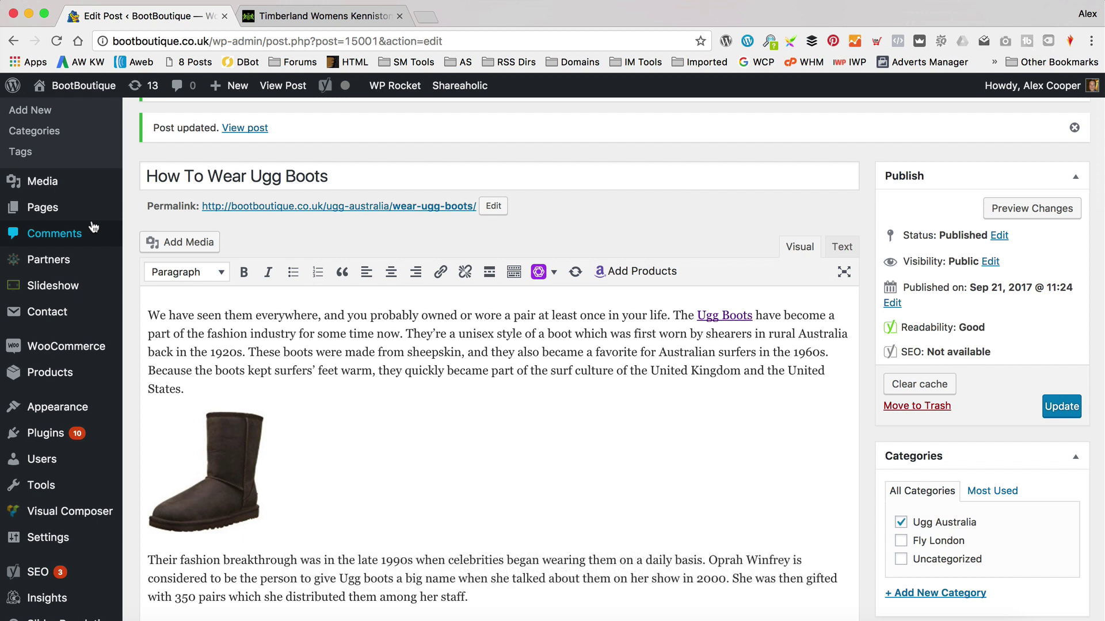
{"action": "scroll", "coordinate": [95, 345], "scroll_direction": "down", "scroll_amount": 3}
{"action": "scroll", "coordinate": [103, 258], "scroll_direction": "up", "scroll_amount": 5}
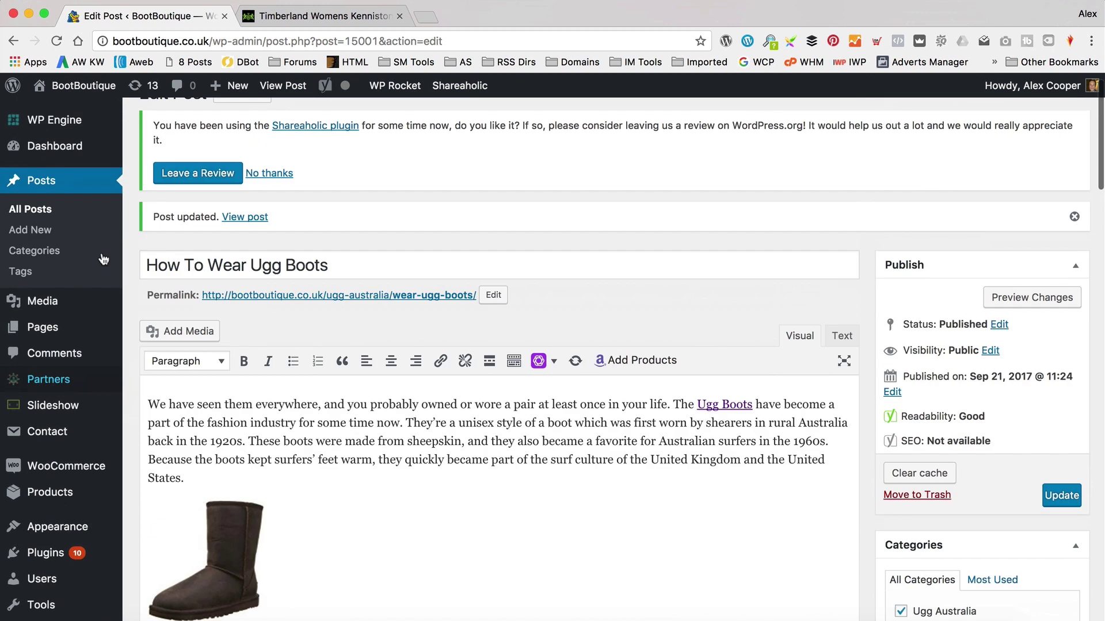
{"action": "scroll", "coordinate": [103, 259], "scroll_direction": "up", "scroll_amount": 1}
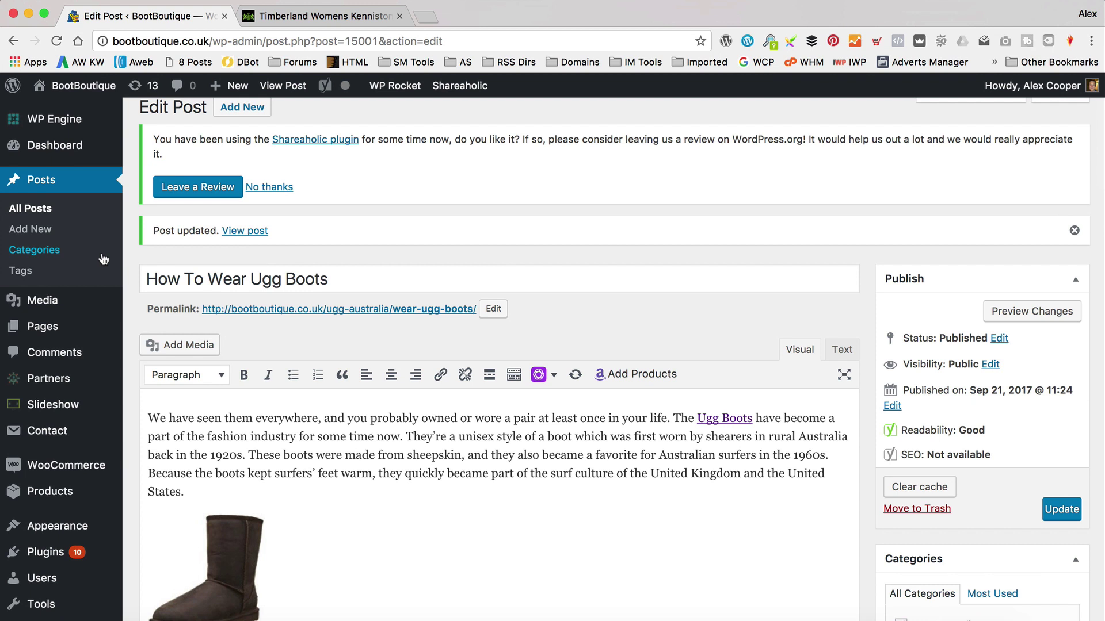
On the store's Merrell SILVERSUN product page, choose color Black - Black and size 5 UK, and add the boot to the cart.
{"action": "mouse_move", "coordinate": [88, 90]}
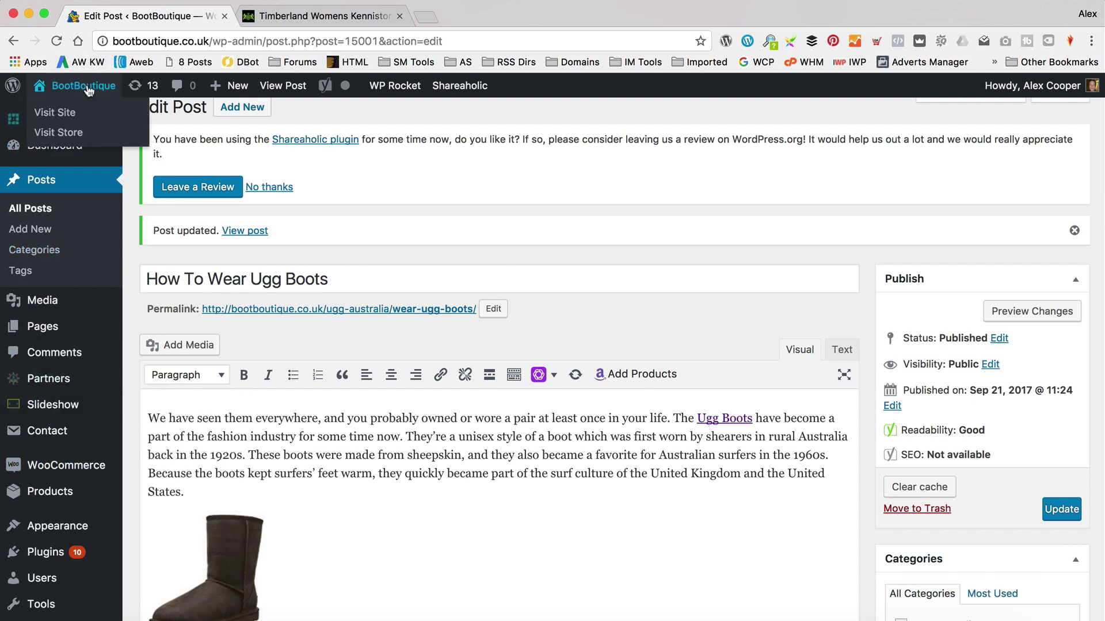
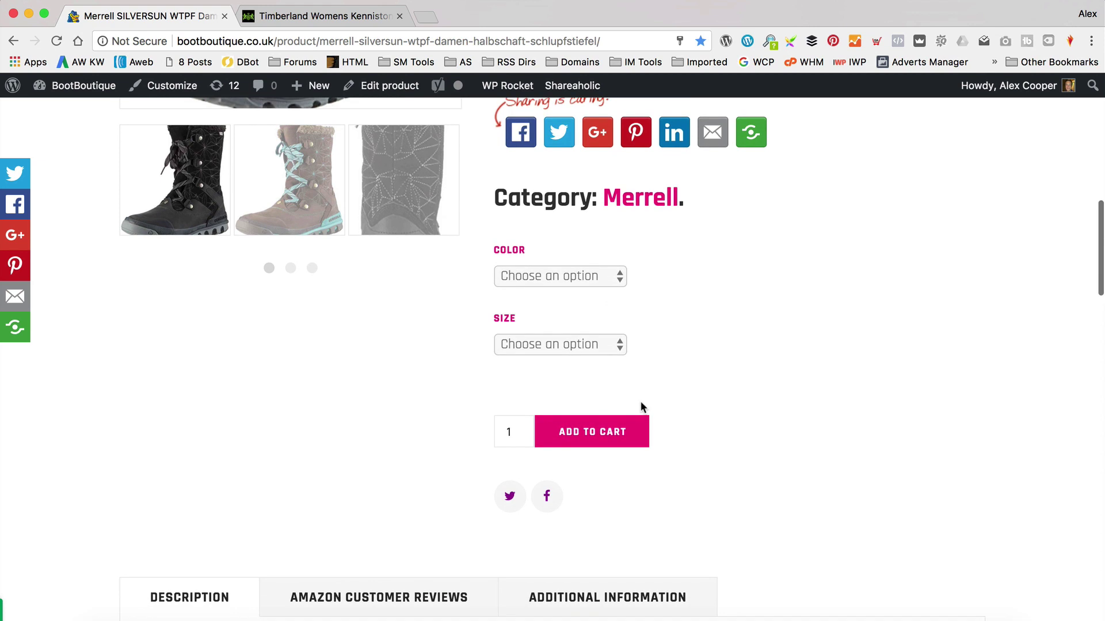
{"action": "scroll", "coordinate": [643, 397], "scroll_direction": "up", "scroll_amount": 2}
{"action": "left_click", "coordinate": [613, 346]}
{"action": "left_click", "coordinate": [609, 359]}
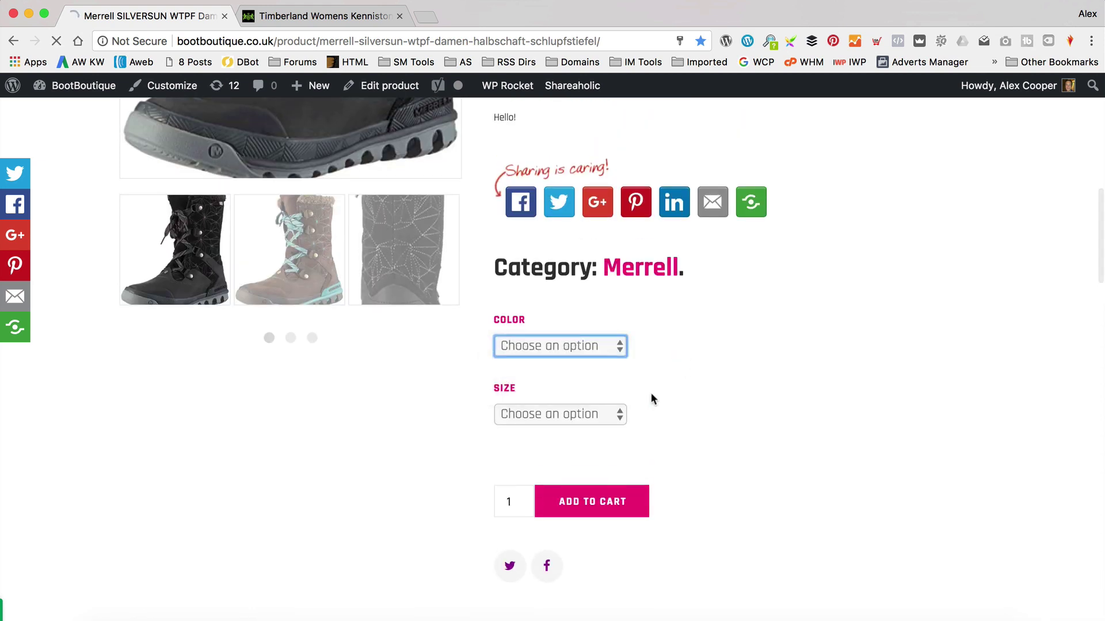
{"action": "left_click", "coordinate": [590, 414]}
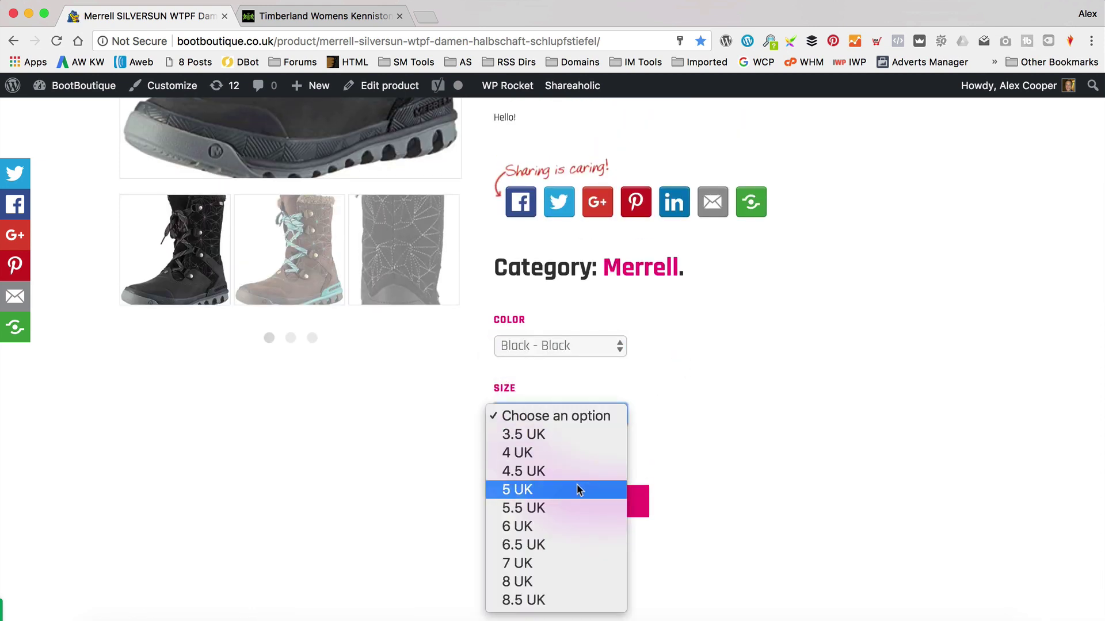
{"action": "left_click", "coordinate": [581, 489]}
{"action": "scroll", "coordinate": [609, 422], "scroll_direction": "down", "scroll_amount": 5}
{"action": "left_click", "coordinate": [611, 409]}
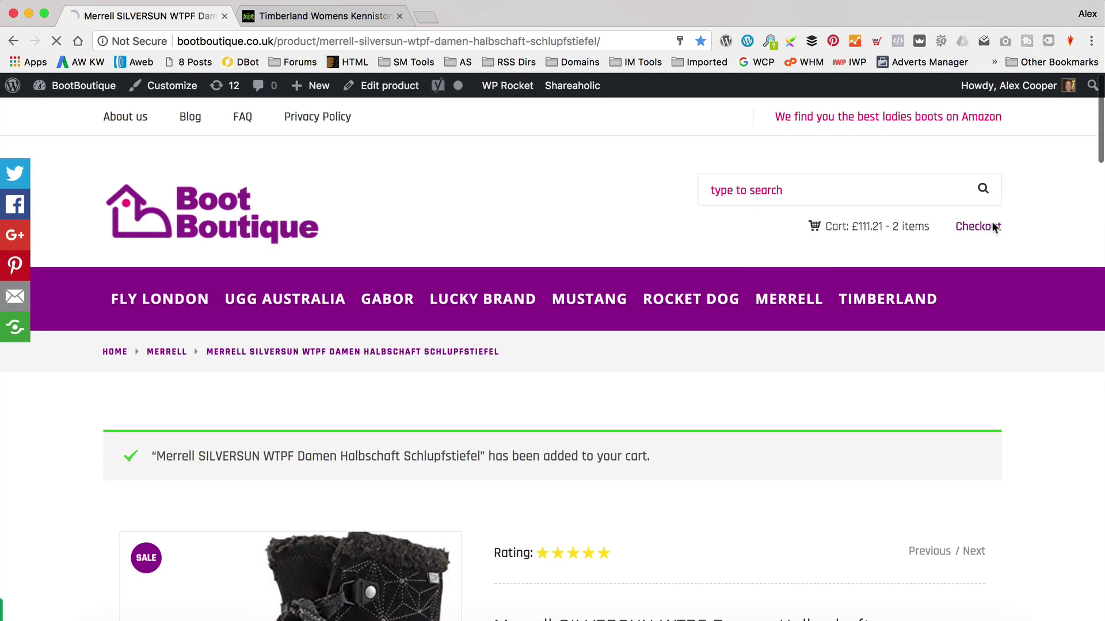
Proceed to checkout to view Amazon's cart confirmation page, and return to the Merrell product page.
{"action": "left_click", "coordinate": [979, 227]}
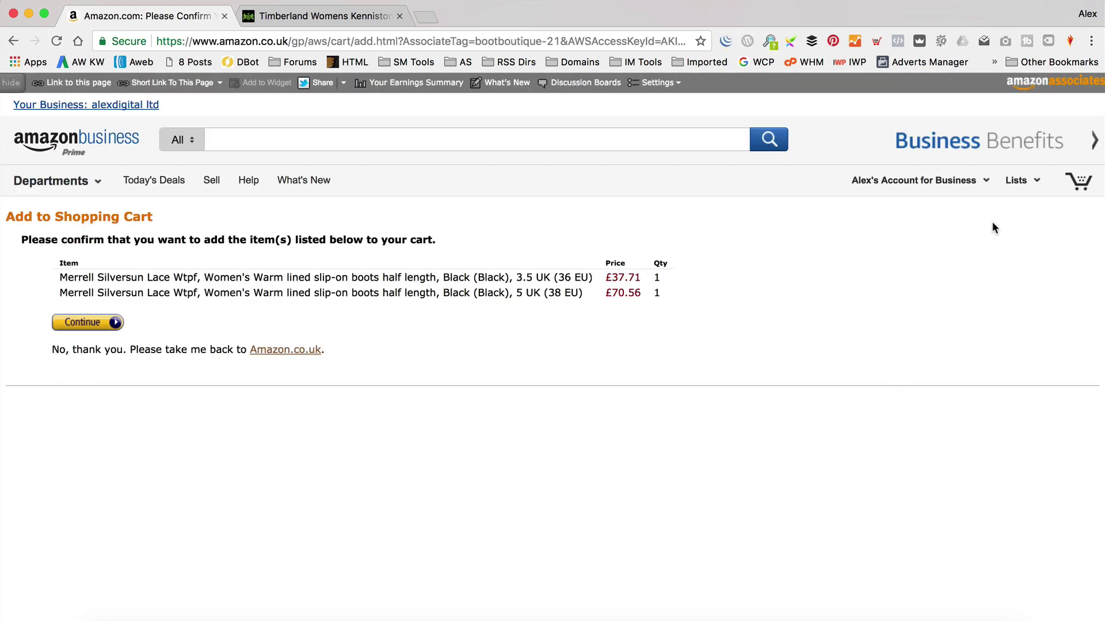
{"action": "left_click", "coordinate": [12, 41]}
{"action": "left_click", "coordinate": [13, 41]}
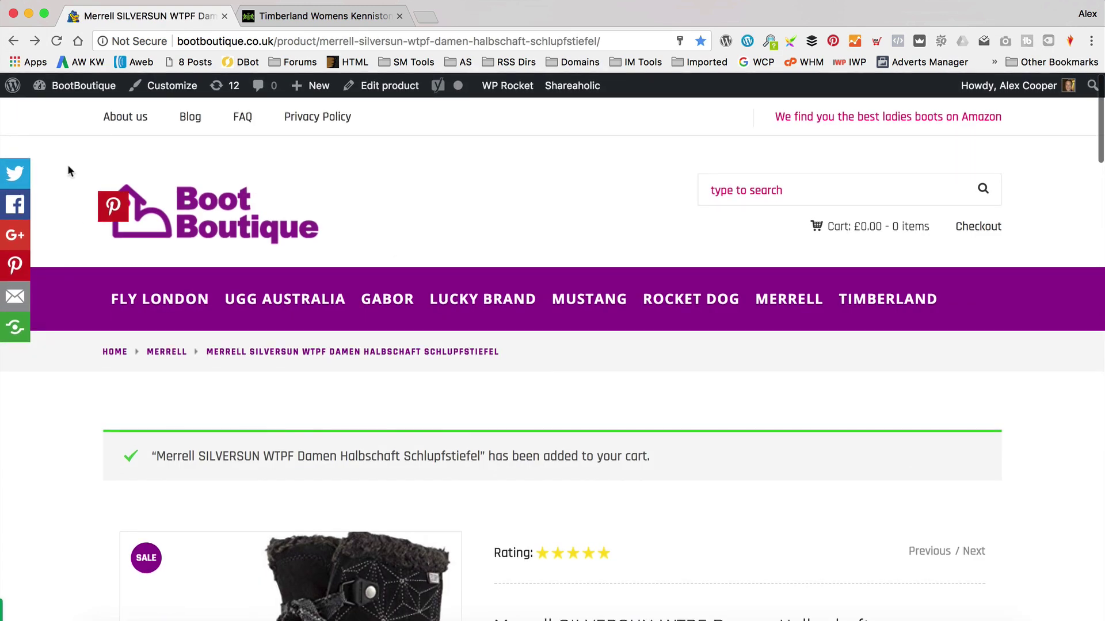
Go to the WordPress dashboard and open WooZone's Insane Mode Import page.
{"action": "mouse_move", "coordinate": [74, 86]}
{"action": "left_click", "coordinate": [80, 112]}
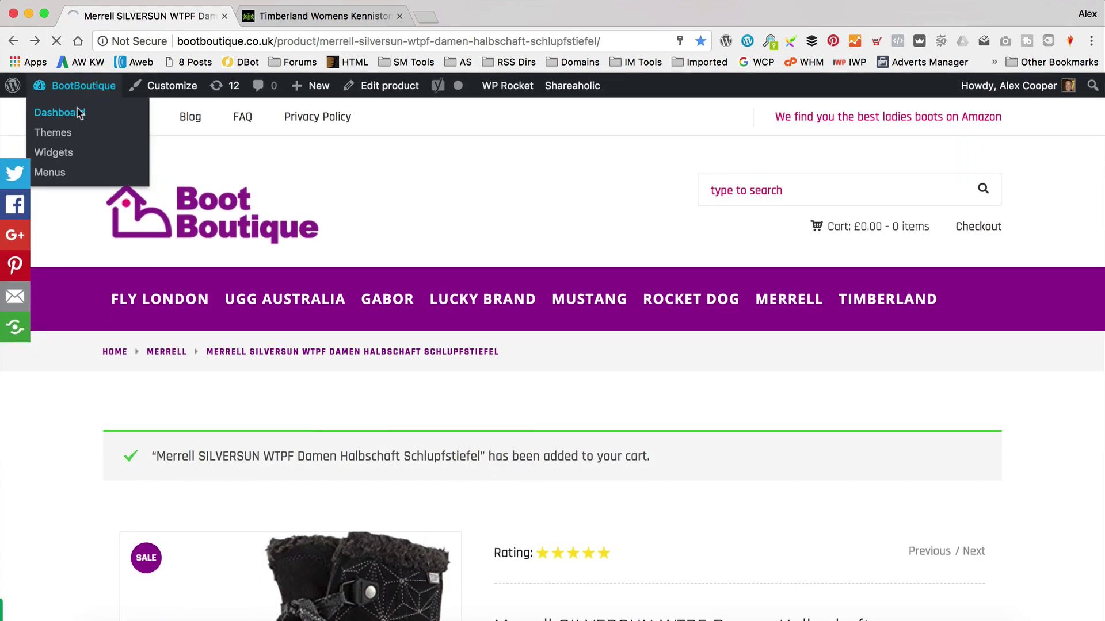
{"action": "scroll", "coordinate": [80, 114], "scroll_direction": "down", "scroll_amount": 5}
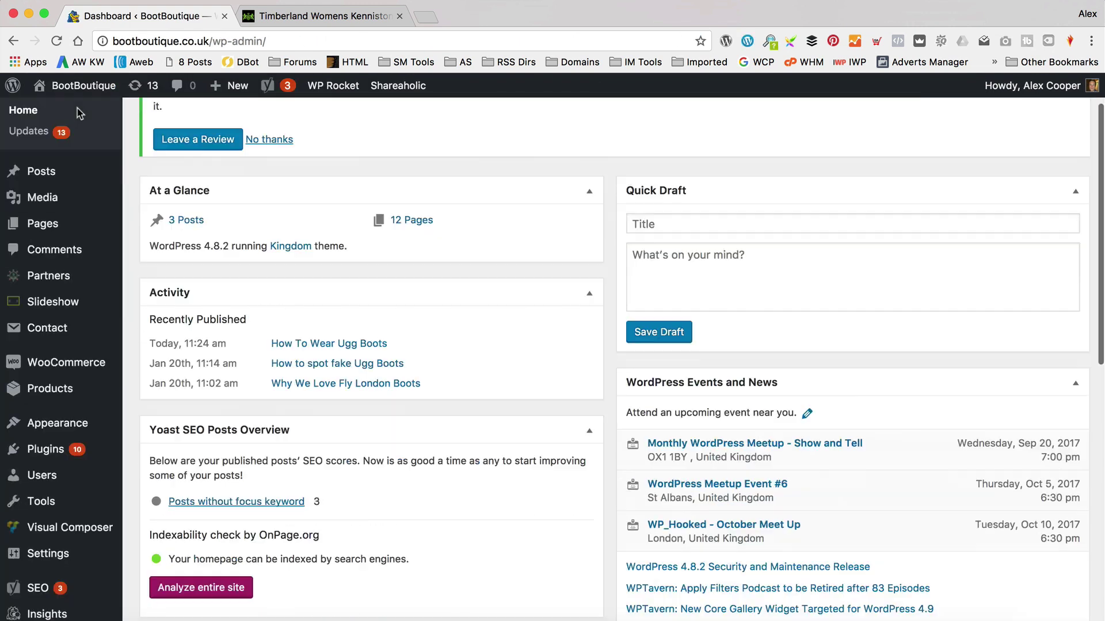
{"action": "mouse_move", "coordinate": [100, 444]}
{"action": "mouse_move", "coordinate": [79, 571]}
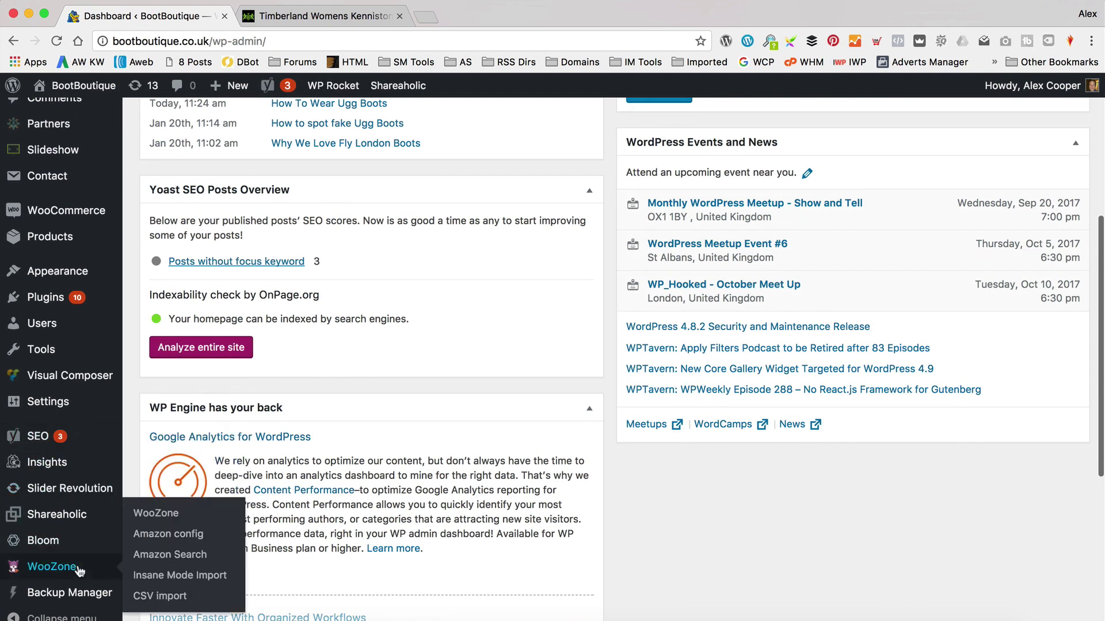
{"action": "left_click", "coordinate": [182, 575]}
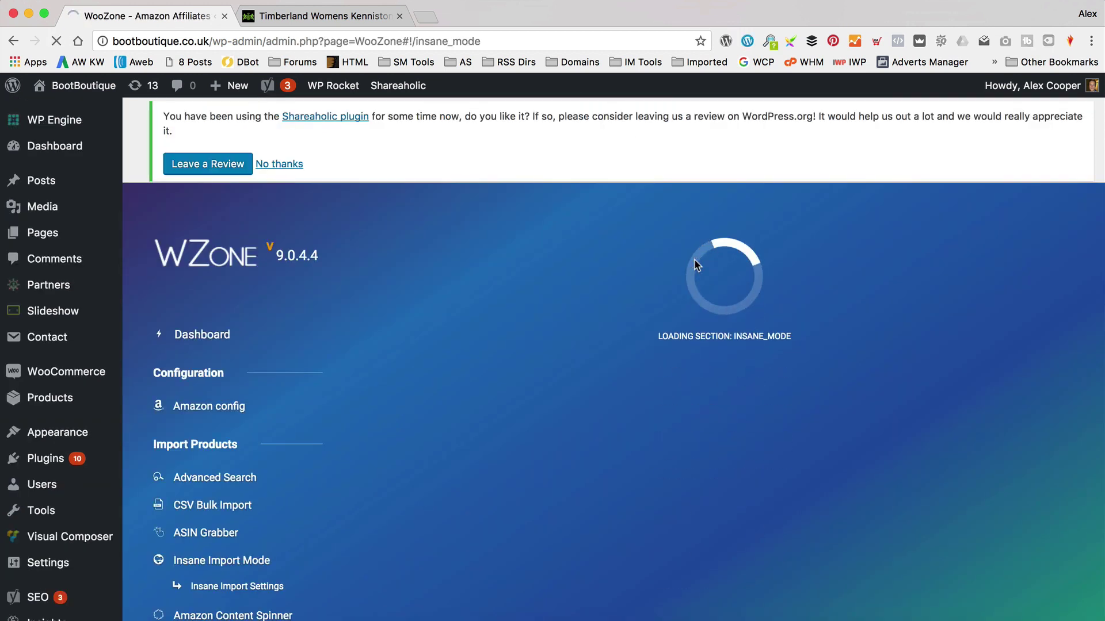
Search for products with the keyword "Brown Ugg Boot" and look over the queued products and import options.
{"action": "scroll", "coordinate": [694, 259], "scroll_direction": "down", "scroll_amount": 5}
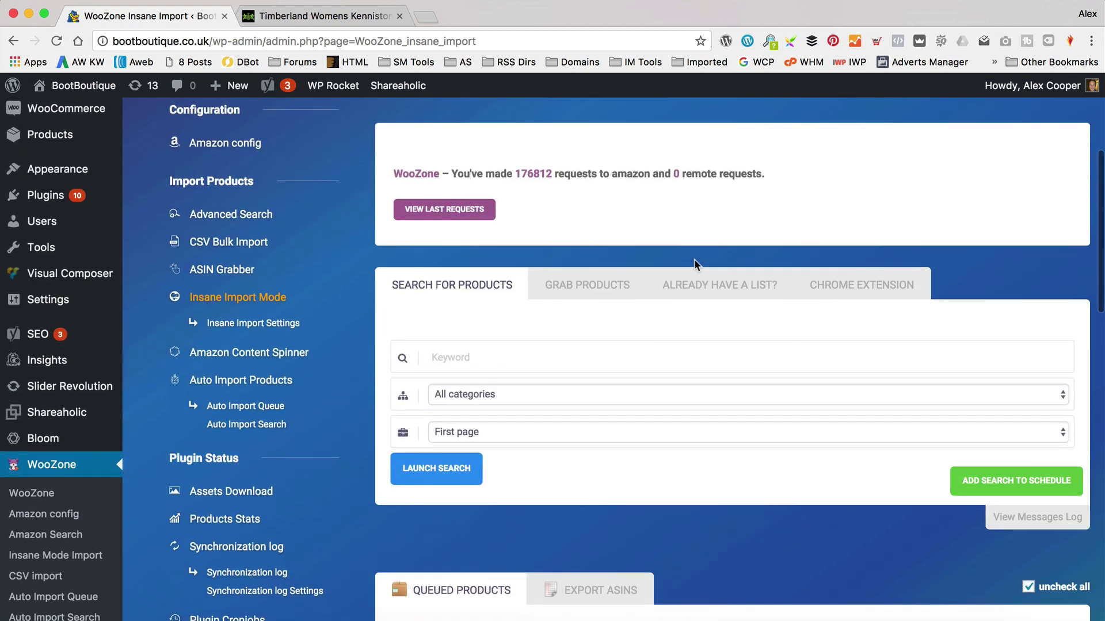
{"action": "left_click", "coordinate": [526, 347]}
{"action": "type", "text": "Brow"}
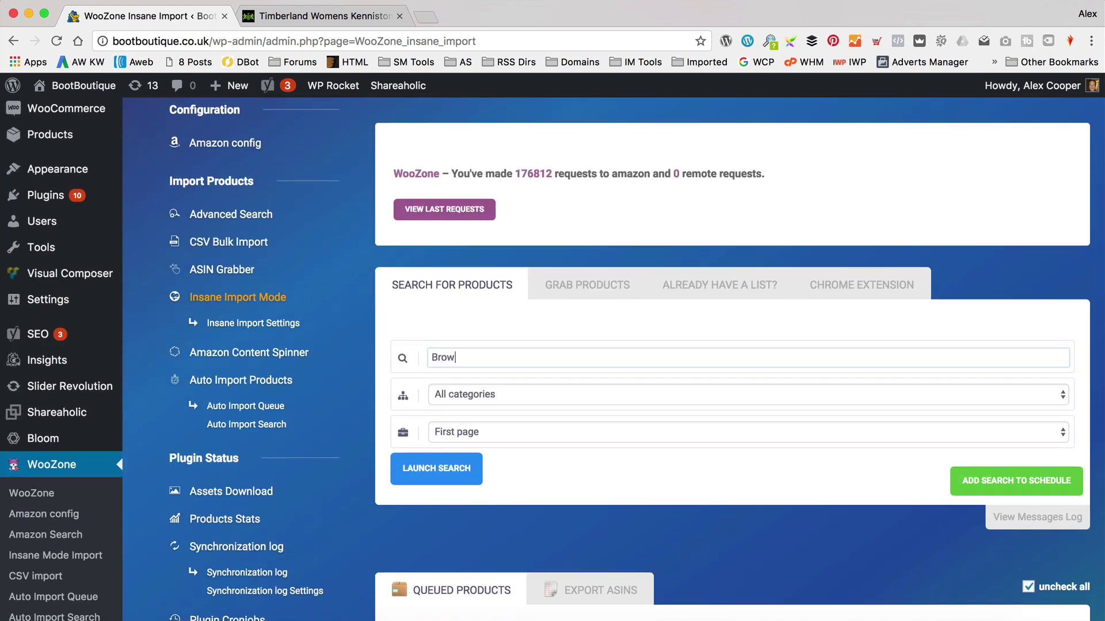
{"action": "type", "text": "n Ugg Boot"}
{"action": "key", "text": "Return"}
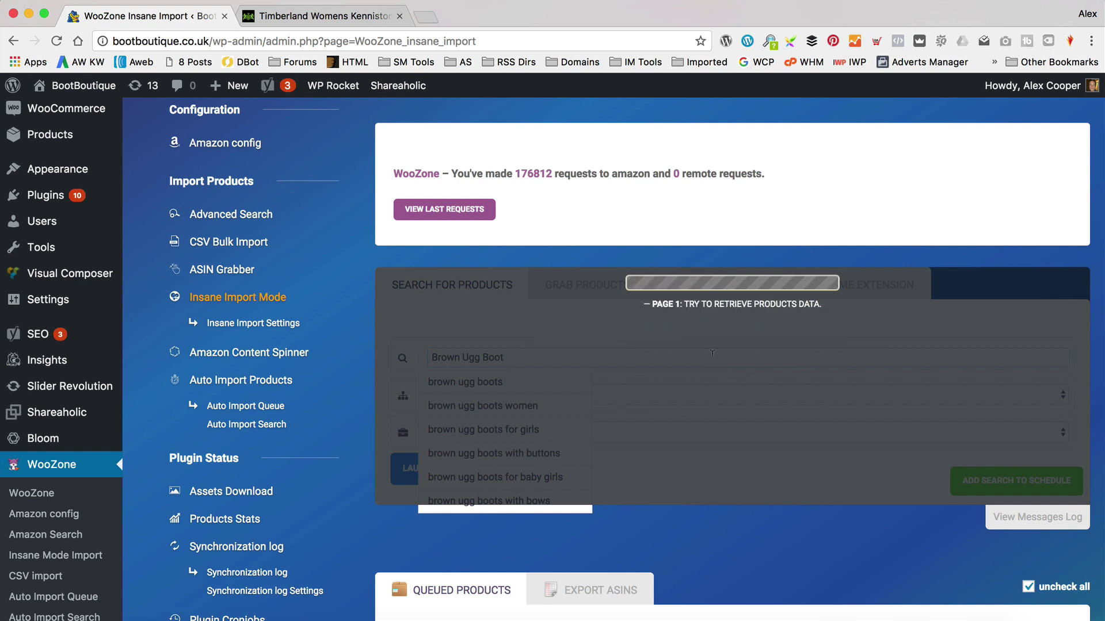
{"action": "scroll", "coordinate": [712, 348], "scroll_direction": "down", "scroll_amount": 5}
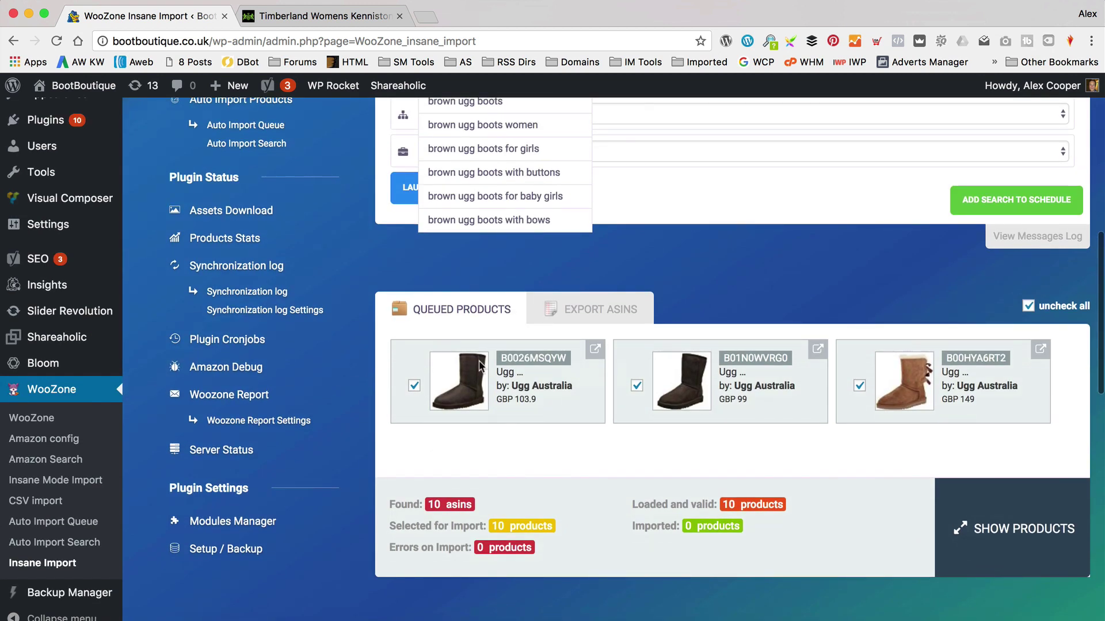
{"action": "scroll", "coordinate": [1013, 461], "scroll_direction": "down", "scroll_amount": 15}
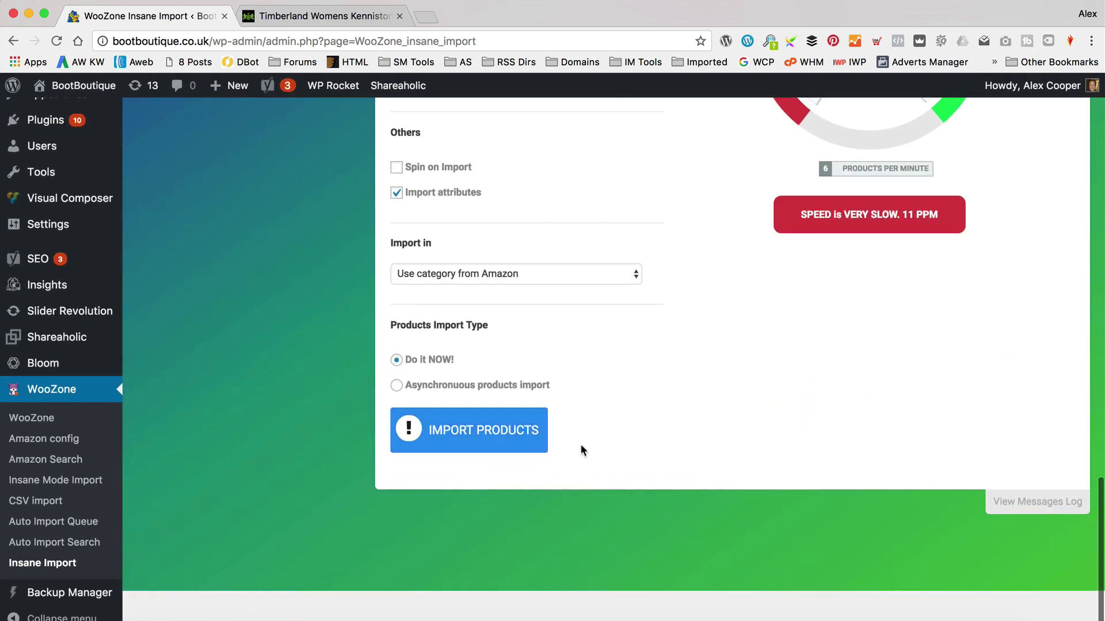
{"action": "key", "text": "super+r"}
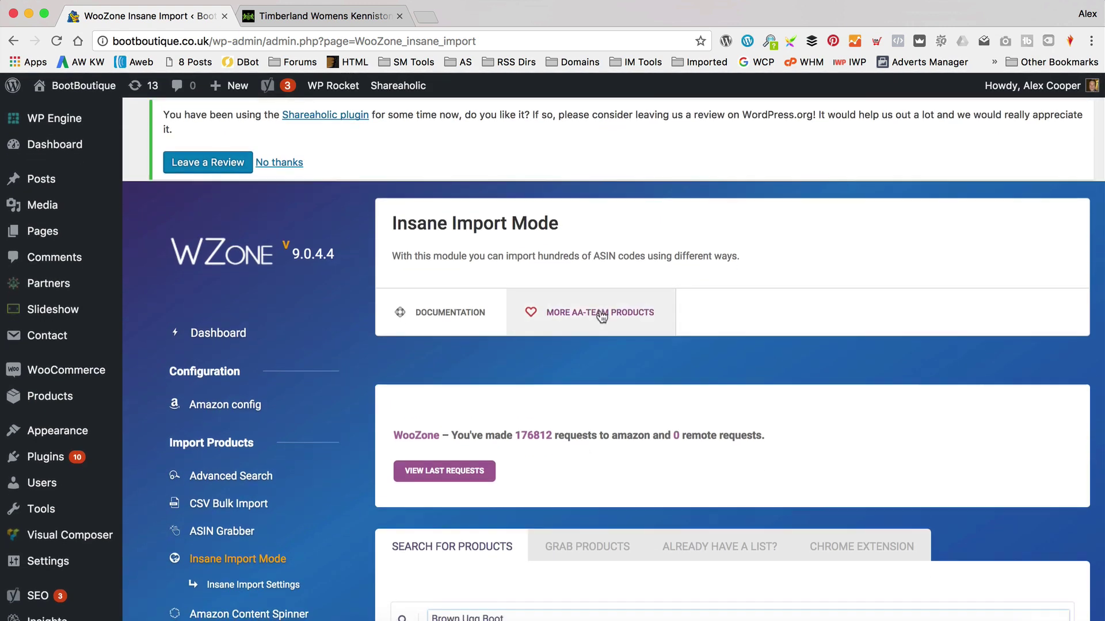
{"action": "scroll", "coordinate": [598, 319], "scroll_direction": "down", "scroll_amount": 1}
{"action": "scroll", "coordinate": [598, 319], "scroll_direction": "up", "scroll_amount": 1}
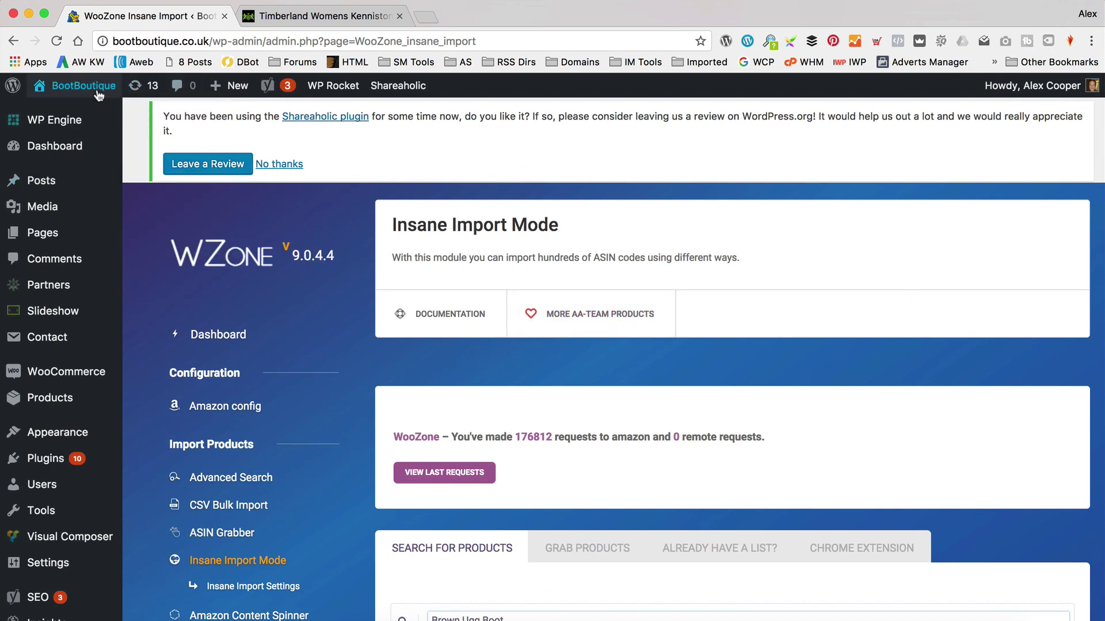
Open the How To Wear Ugg Boots post for editing from the posts list and look through its content.
{"action": "left_click", "coordinate": [183, 180]}
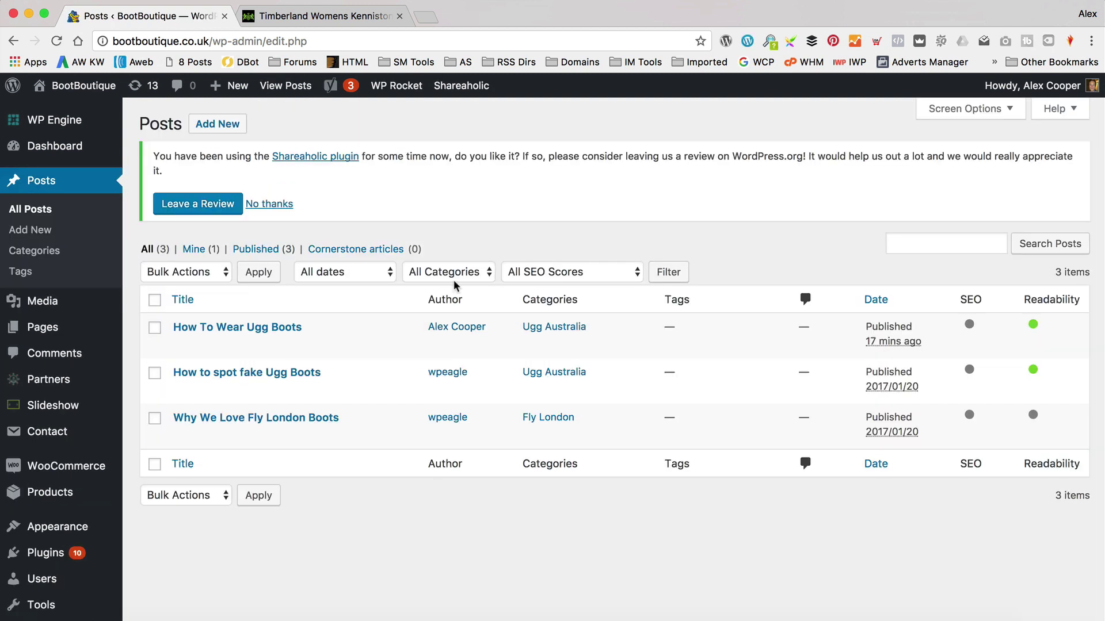
{"action": "left_click", "coordinate": [180, 345]}
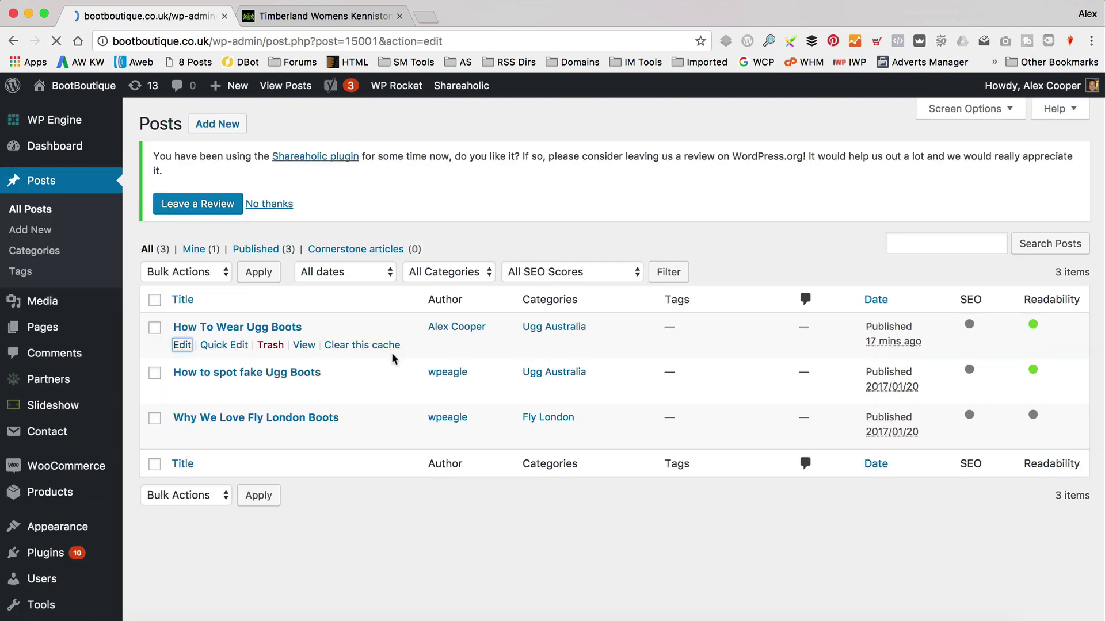
{"action": "scroll", "coordinate": [546, 357], "scroll_direction": "down", "scroll_amount": 7}
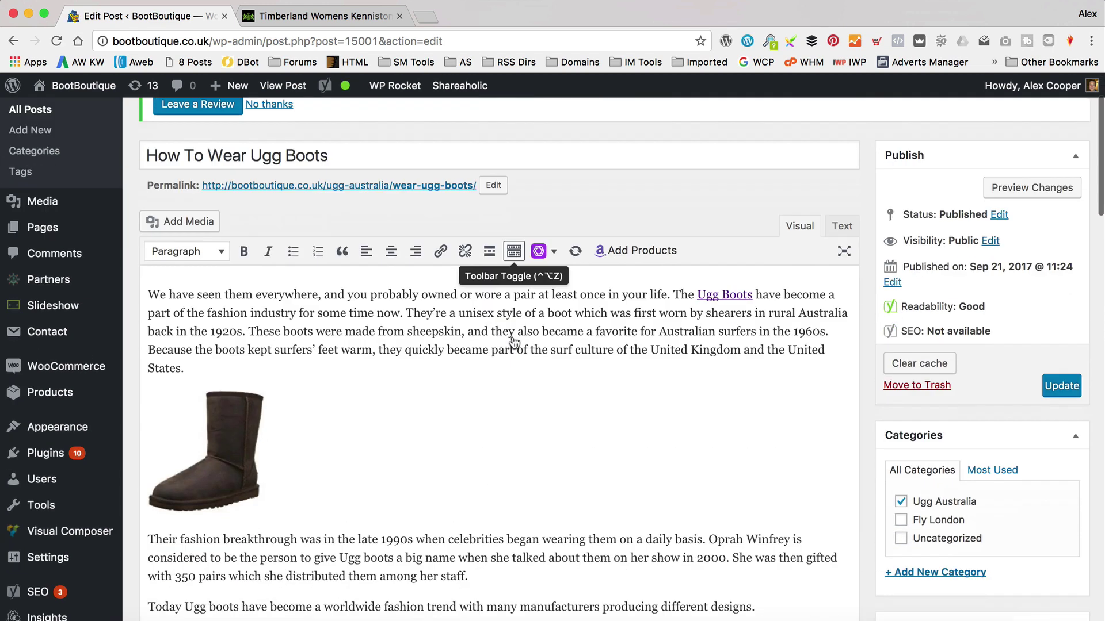
{"action": "scroll", "coordinate": [504, 442], "scroll_direction": "down", "scroll_amount": 3}
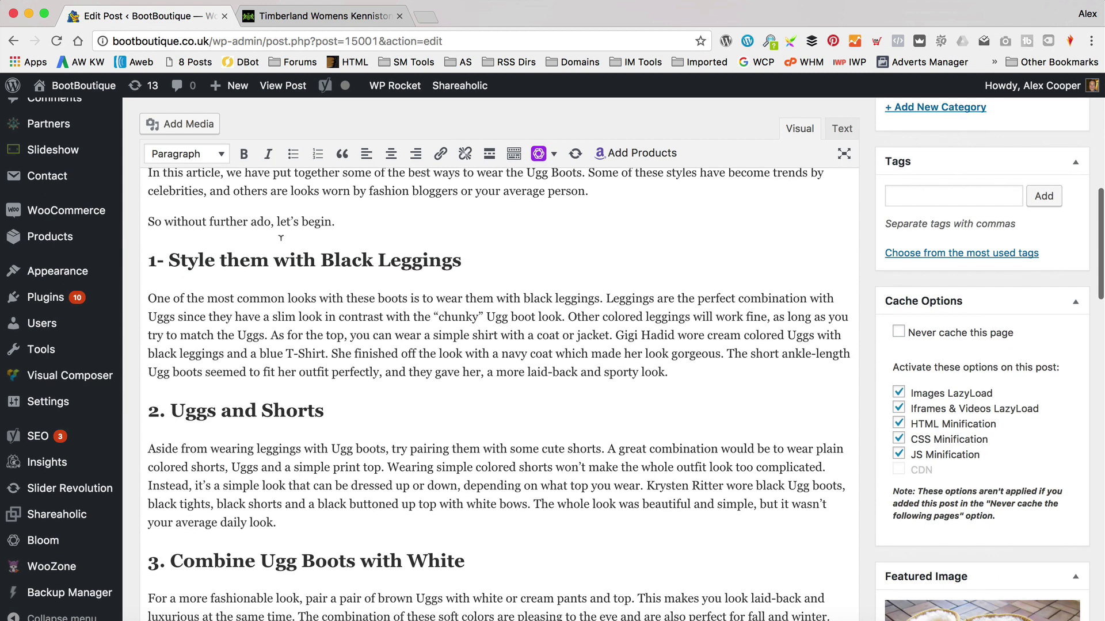
Add the line "Get some black leggings:" below the Style them with Black Leggings paragraph, followed by an empty line.
{"action": "left_click", "coordinate": [728, 373]}
{"action": "key", "text": "Return"}
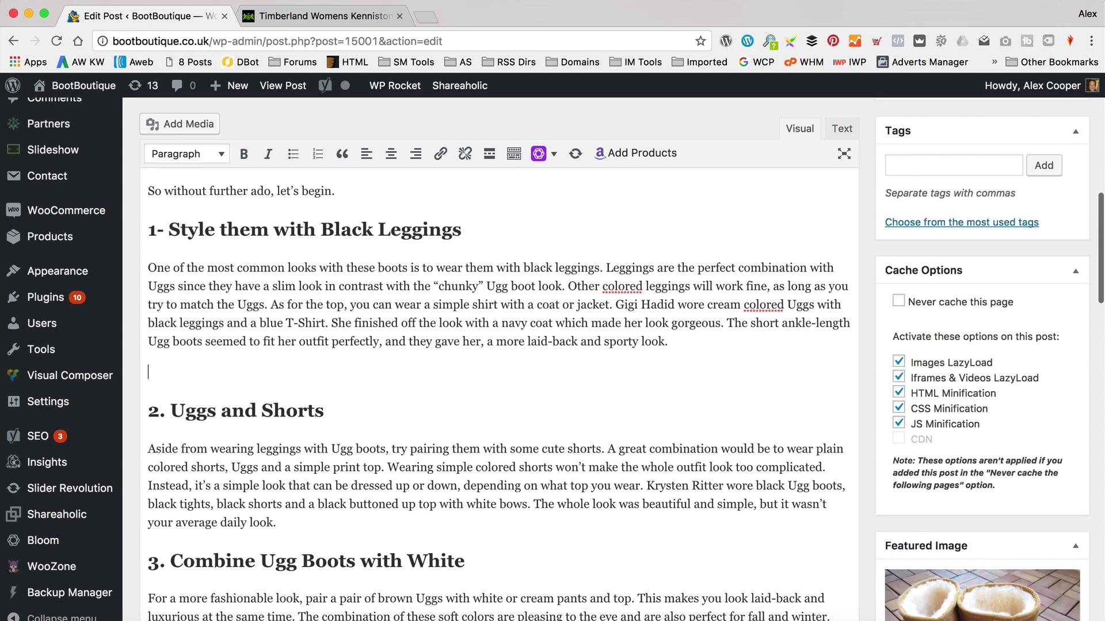
{"action": "type", "text": "Get som"}
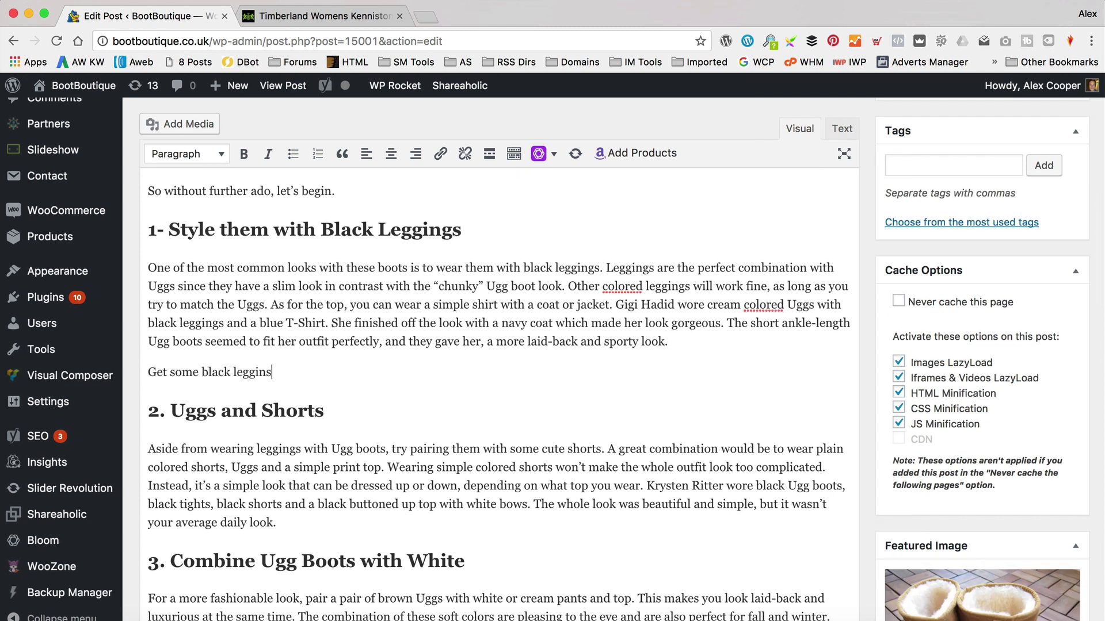
{"action": "type", "text": "e black leggings:"}
{"action": "key", "text": "Return"}
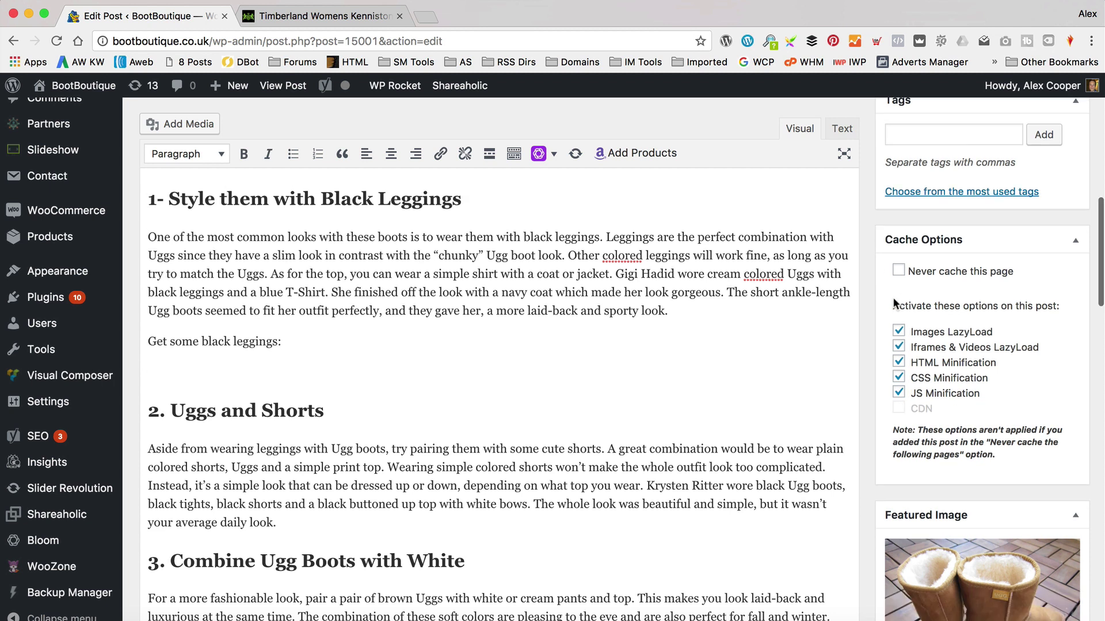
Browse the Amazon product picker and insert the Merrell boot B00YJES9WY into the post as a WooZone product shortcode.
{"action": "left_click", "coordinate": [628, 161]}
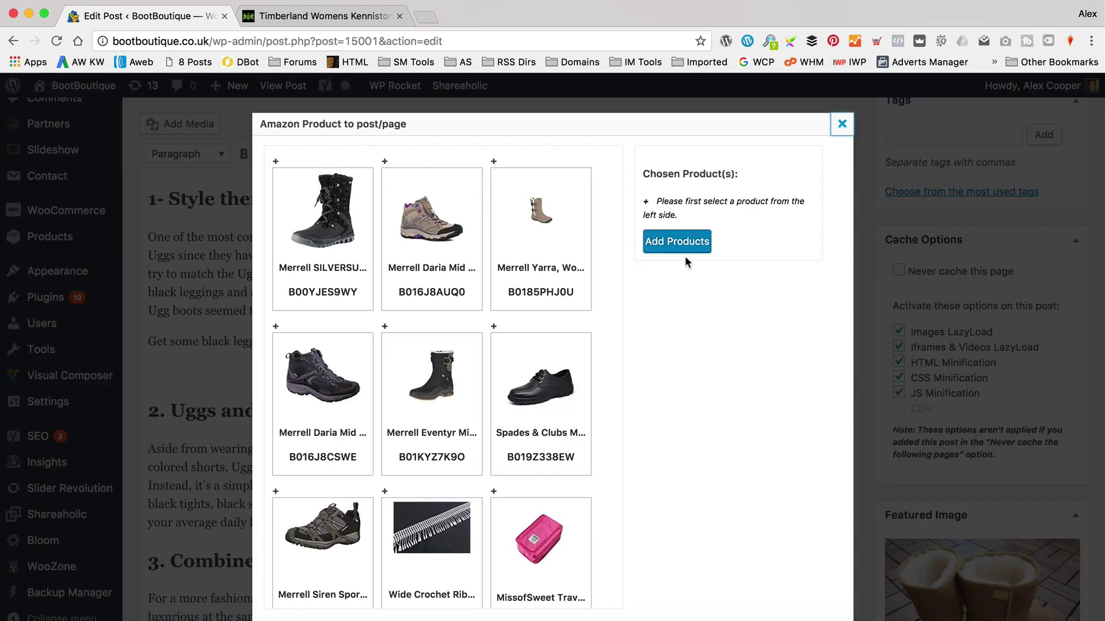
{"action": "scroll", "coordinate": [443, 295], "scroll_direction": "down", "scroll_amount": 10}
{"action": "scroll", "coordinate": [443, 296], "scroll_direction": "down", "scroll_amount": 10}
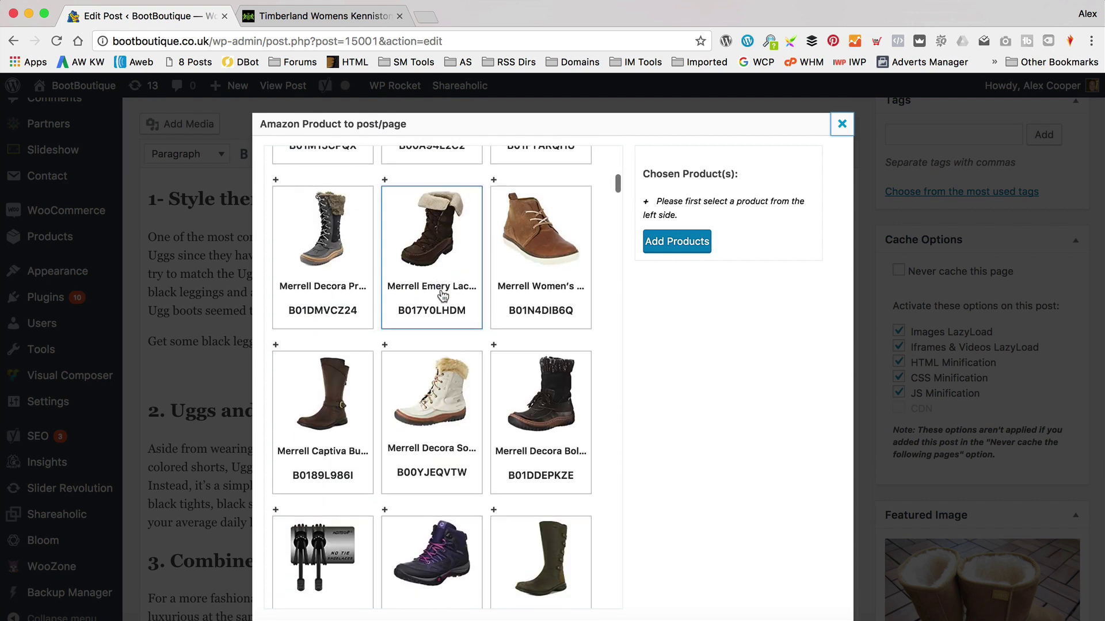
{"action": "scroll", "coordinate": [442, 296], "scroll_direction": "down", "scroll_amount": 10}
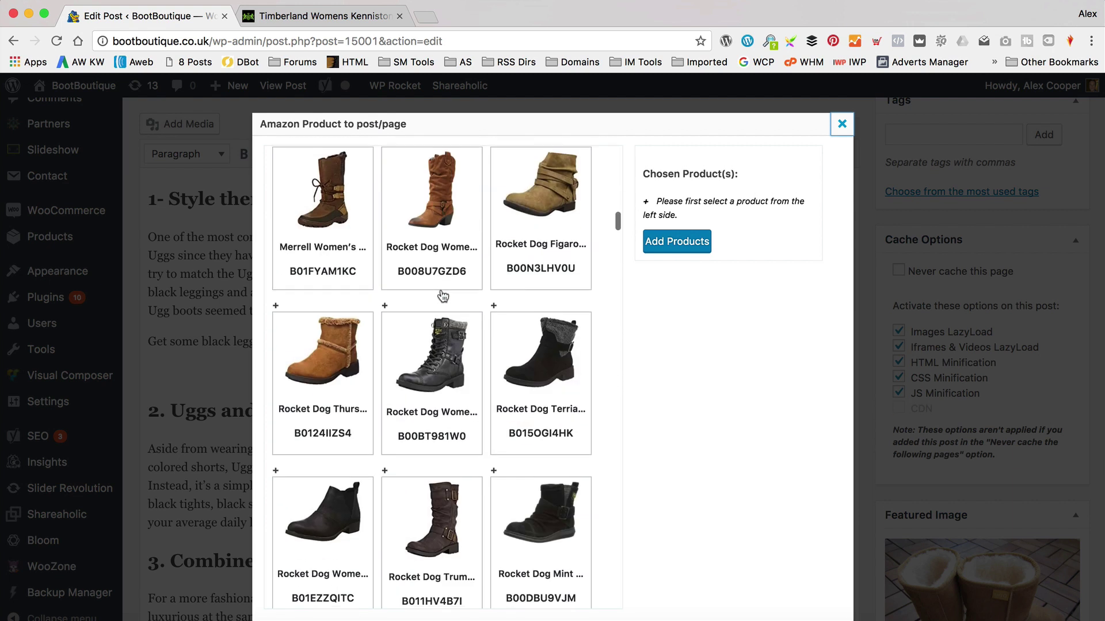
{"action": "scroll", "coordinate": [443, 296], "scroll_direction": "up", "scroll_amount": 3}
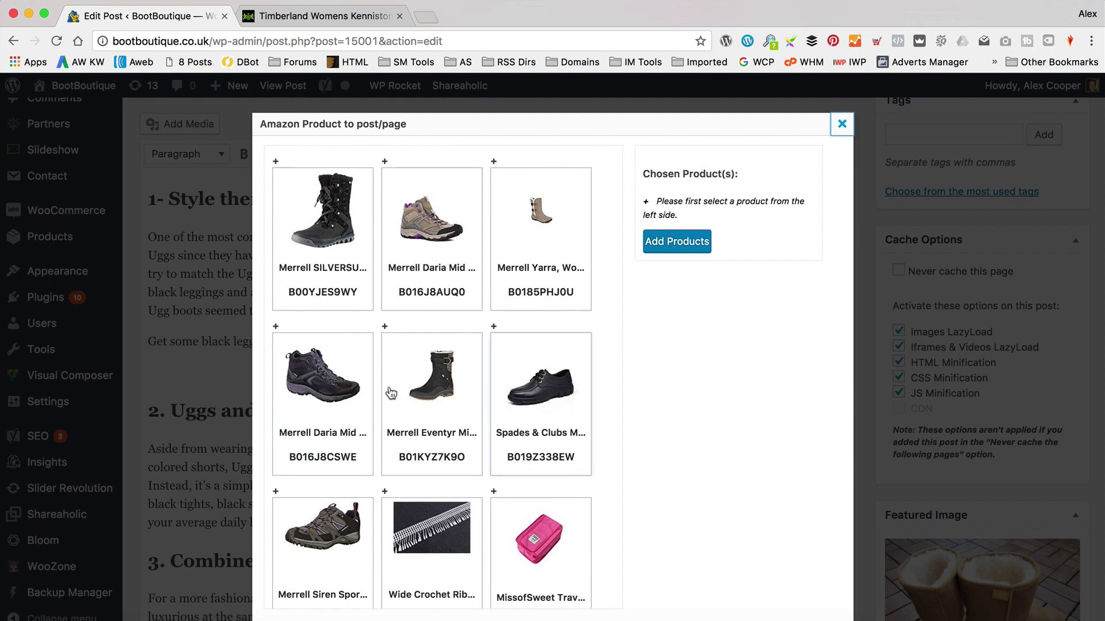
{"action": "left_click", "coordinate": [343, 206]}
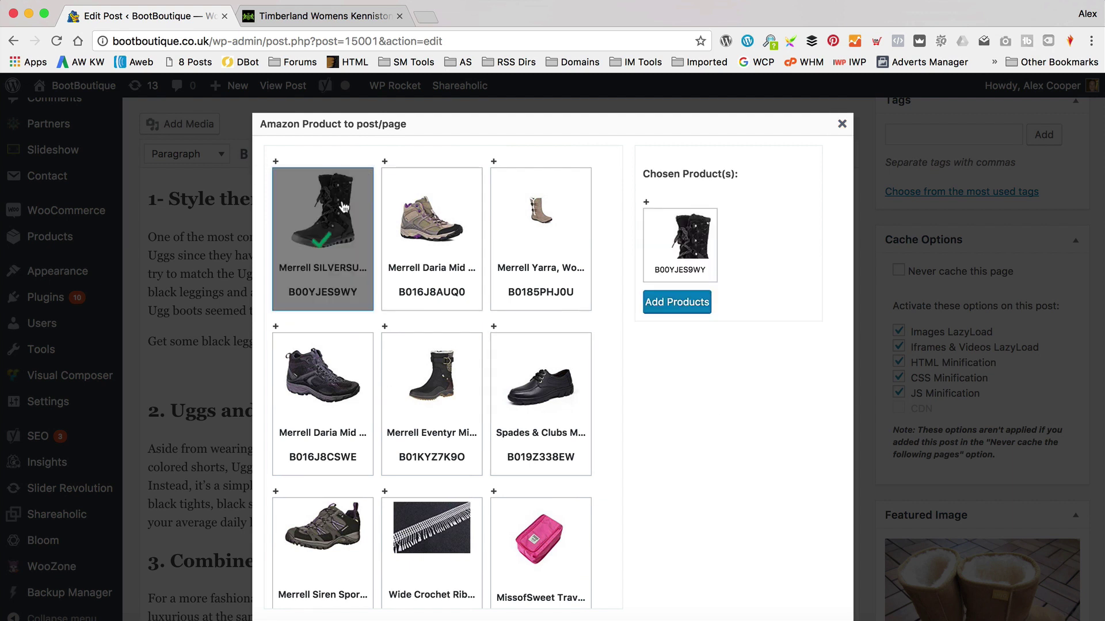
{"action": "left_click", "coordinate": [669, 302]}
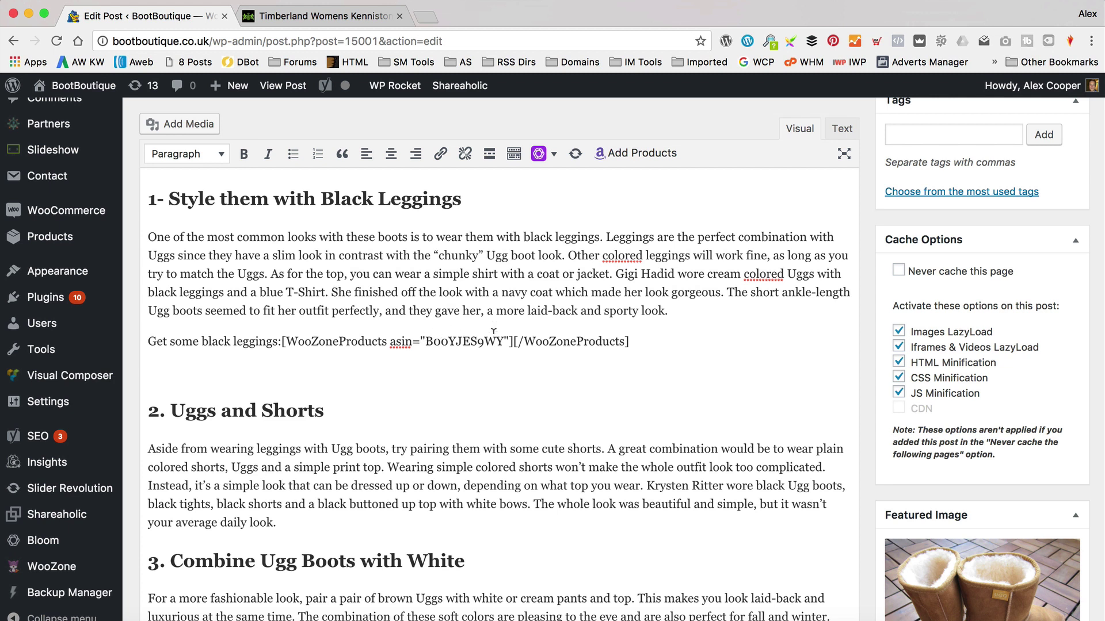
Open amazon.co.uk in a new browser tab and search for "black leggings".
{"action": "key", "text": "super+t"}
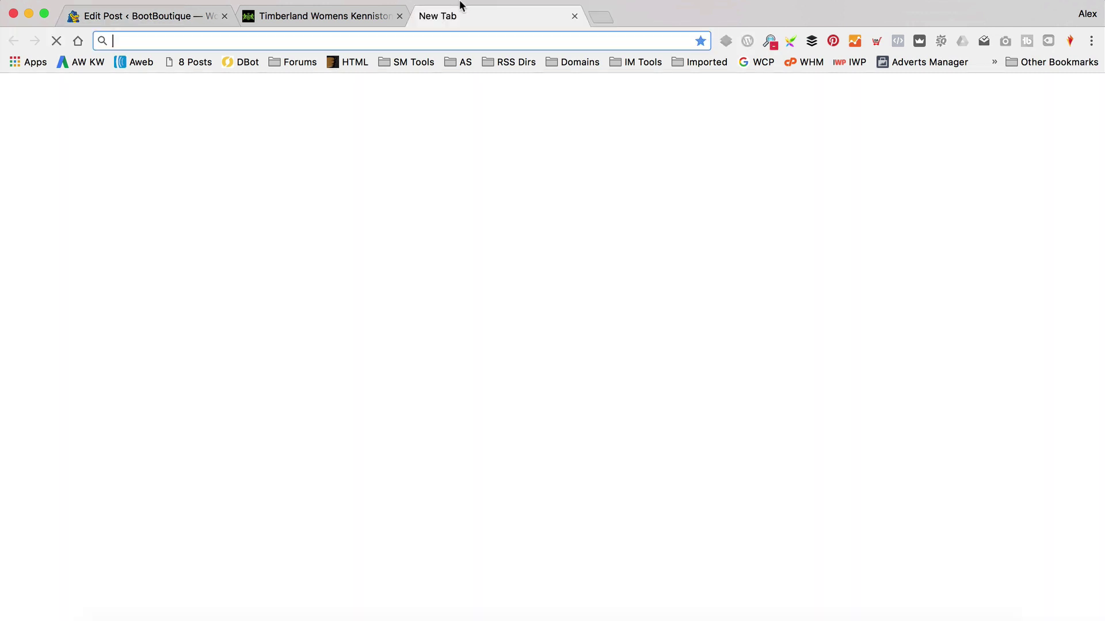
{"action": "type", "text": "am"}
{"action": "key", "text": "Return"}
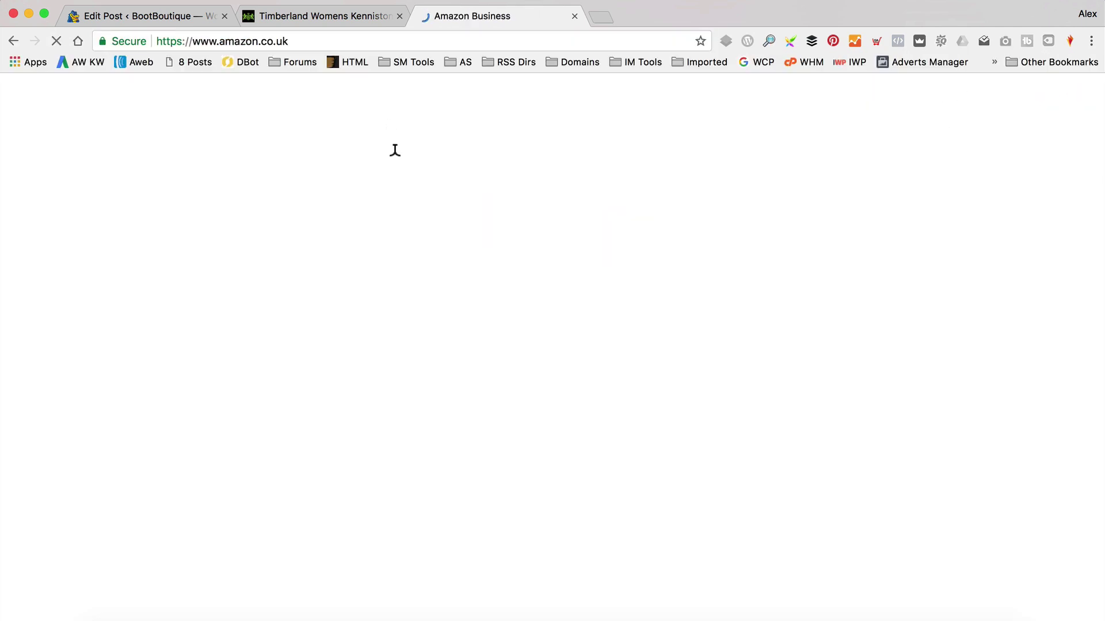
{"action": "type", "text": "b"}
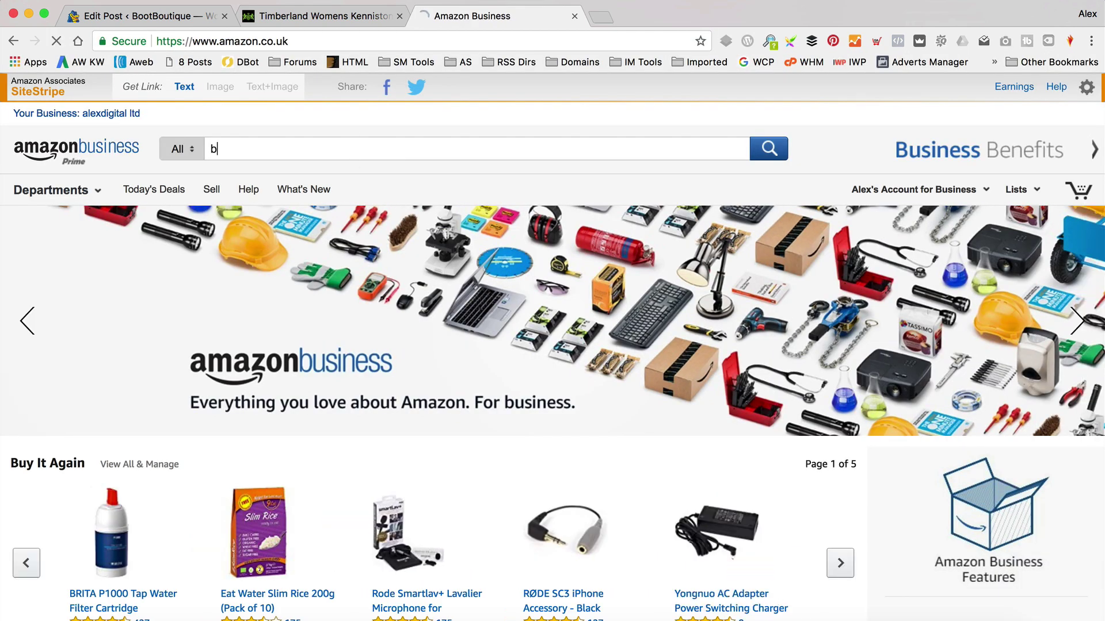
{"action": "type", "text": "lack leggings"}
{"action": "key", "text": "Return"}
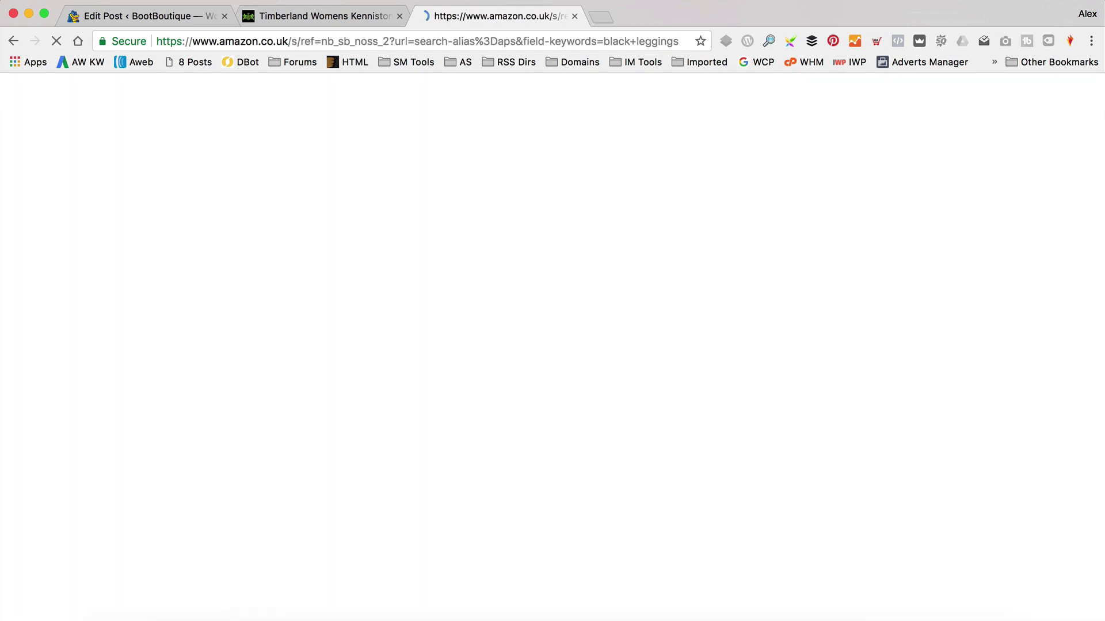
Open the Womens Leggings (3 Pack) FM product and copy its ASIN, B01ASBREPY, from the product details.
{"action": "scroll", "coordinate": [447, 248], "scroll_direction": "down", "scroll_amount": 4}
{"action": "scroll", "coordinate": [449, 255], "scroll_direction": "down", "scroll_amount": 3}
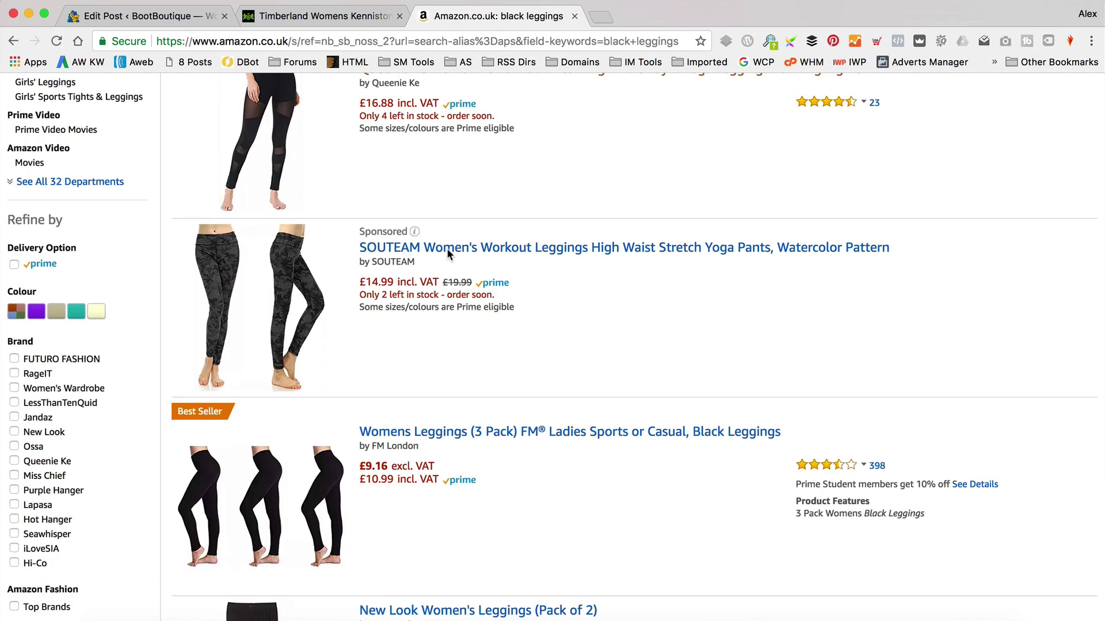
{"action": "scroll", "coordinate": [492, 394], "scroll_direction": "down", "scroll_amount": 2}
{"action": "left_click", "coordinate": [426, 303]}
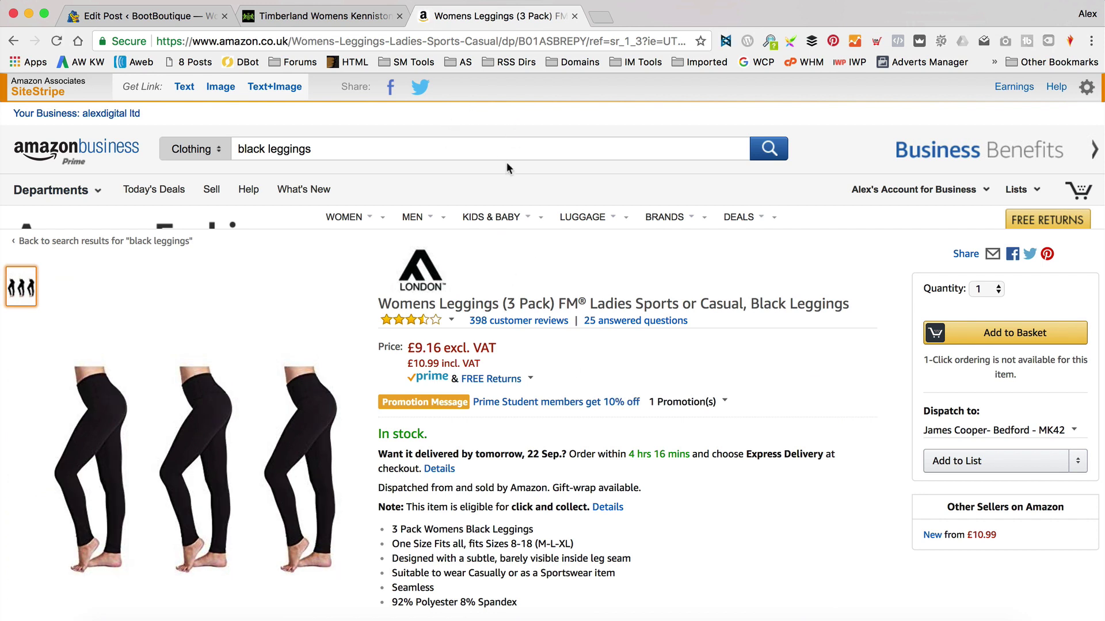
{"action": "scroll", "coordinate": [508, 164], "scroll_direction": "down", "scroll_amount": 15}
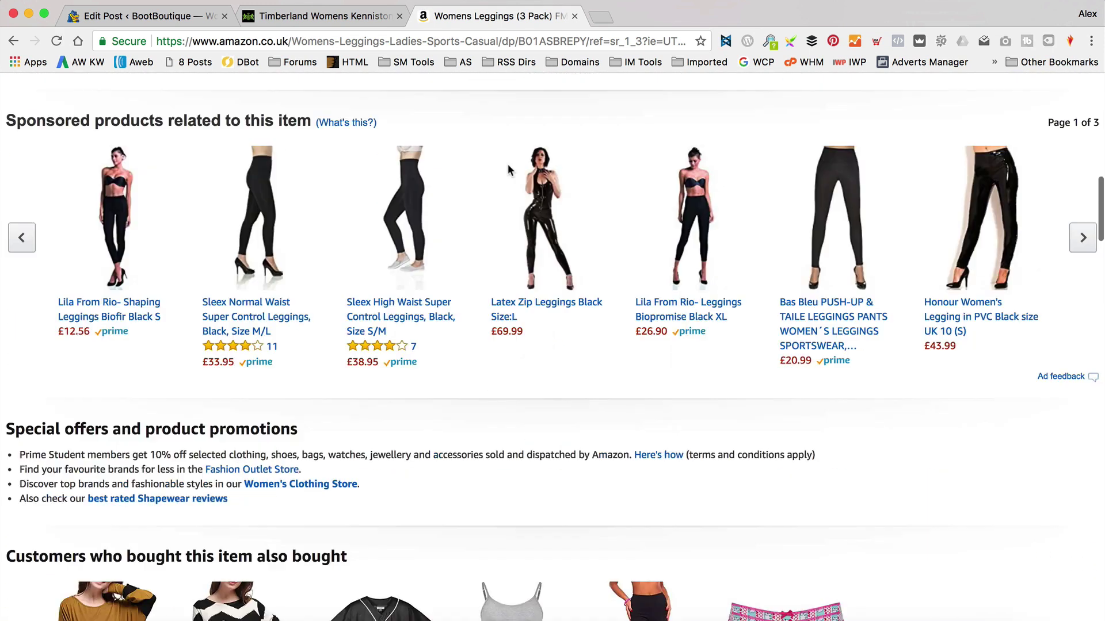
{"action": "scroll", "coordinate": [507, 164], "scroll_direction": "up", "scroll_amount": 10}
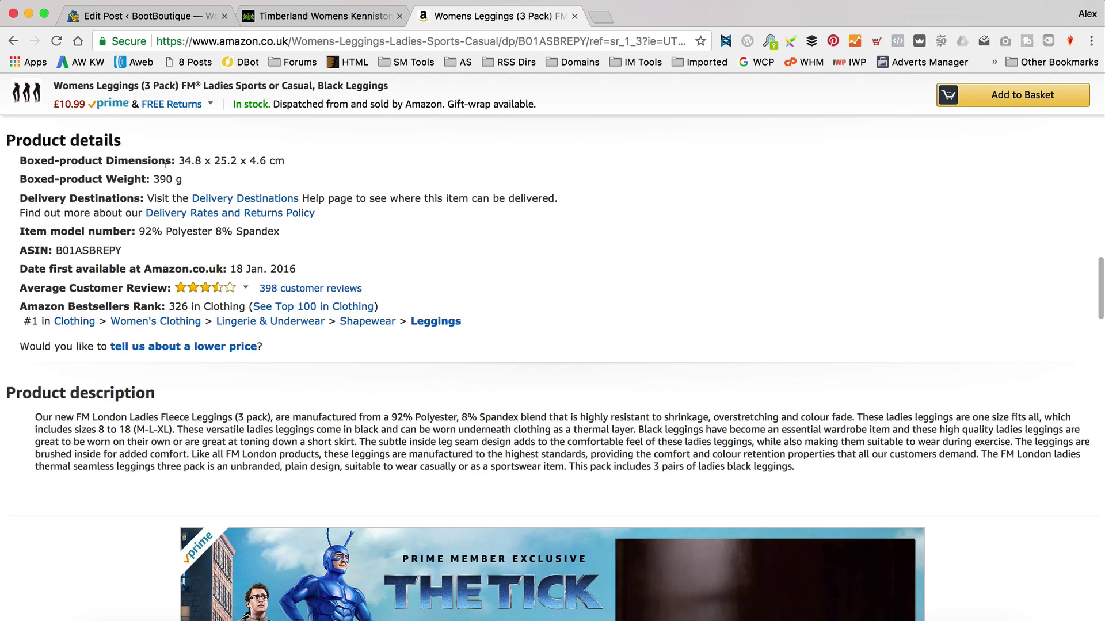
{"action": "left_click_drag", "start_coordinate": [19, 251], "coordinate": [97, 251]}
{"action": "left_click", "coordinate": [106, 238]}
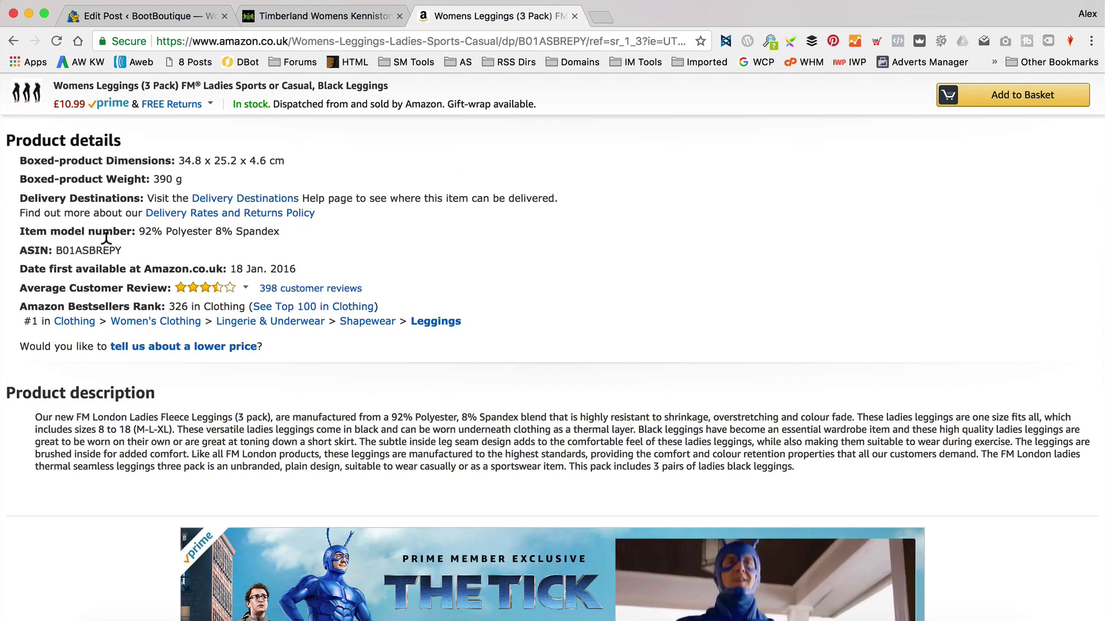
{"action": "double_click", "coordinate": [87, 251]}
{"action": "key", "text": "super+c"}
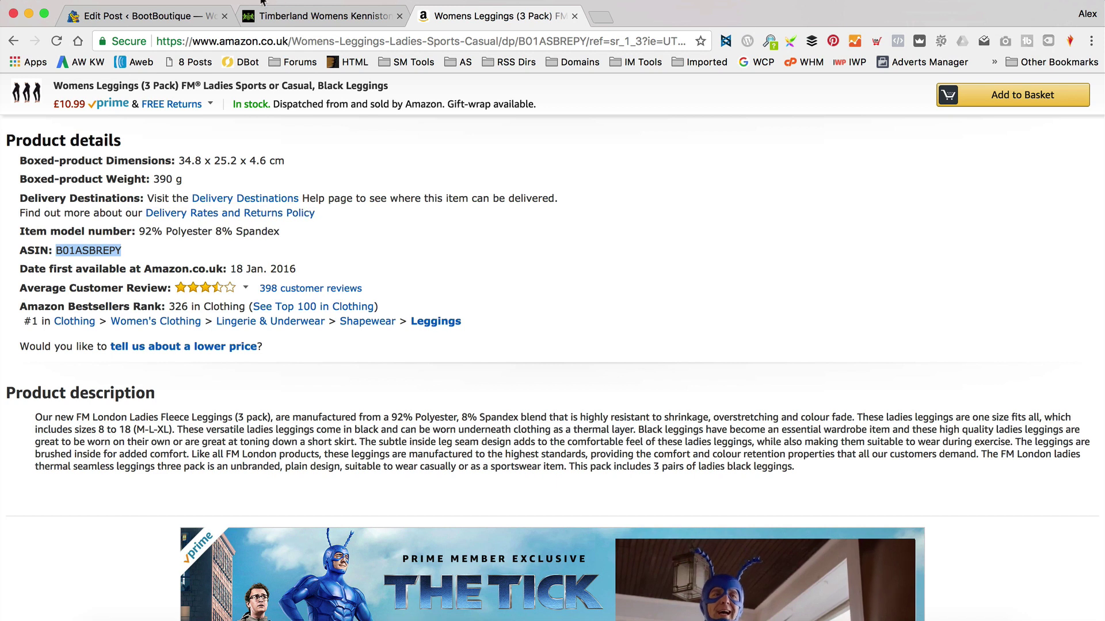
Return to the post editor and replace the ASIN in the WooZoneProducts shortcode with B01ASBREPY.
{"action": "left_click", "coordinate": [152, 15]}
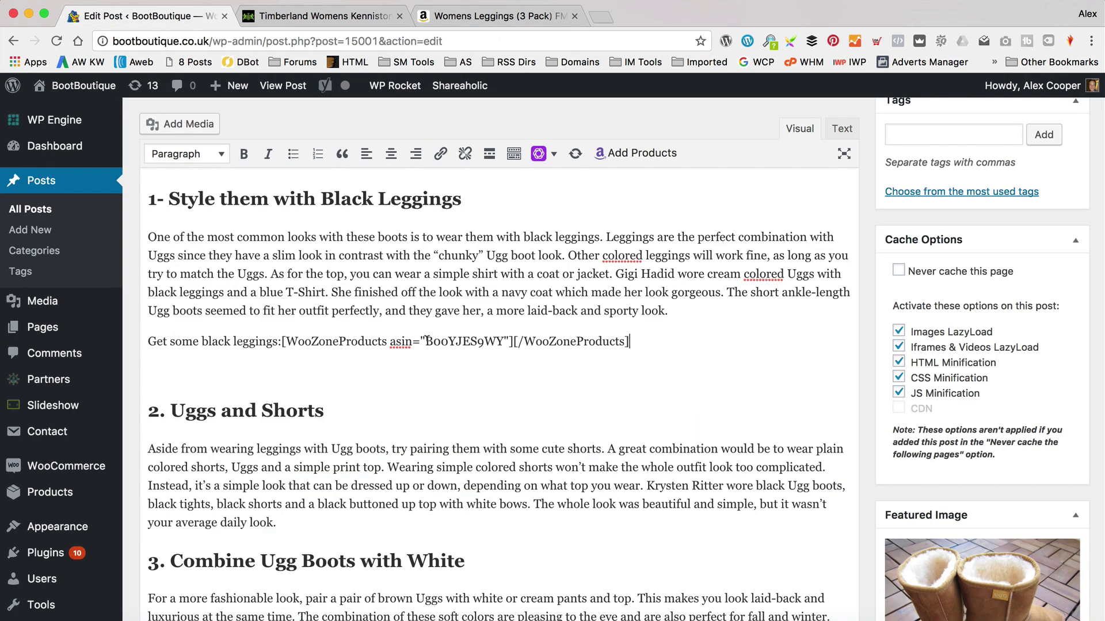
{"action": "left_click_drag", "start_coordinate": [426, 341], "coordinate": [504, 340]}
{"action": "key", "text": "super+v"}
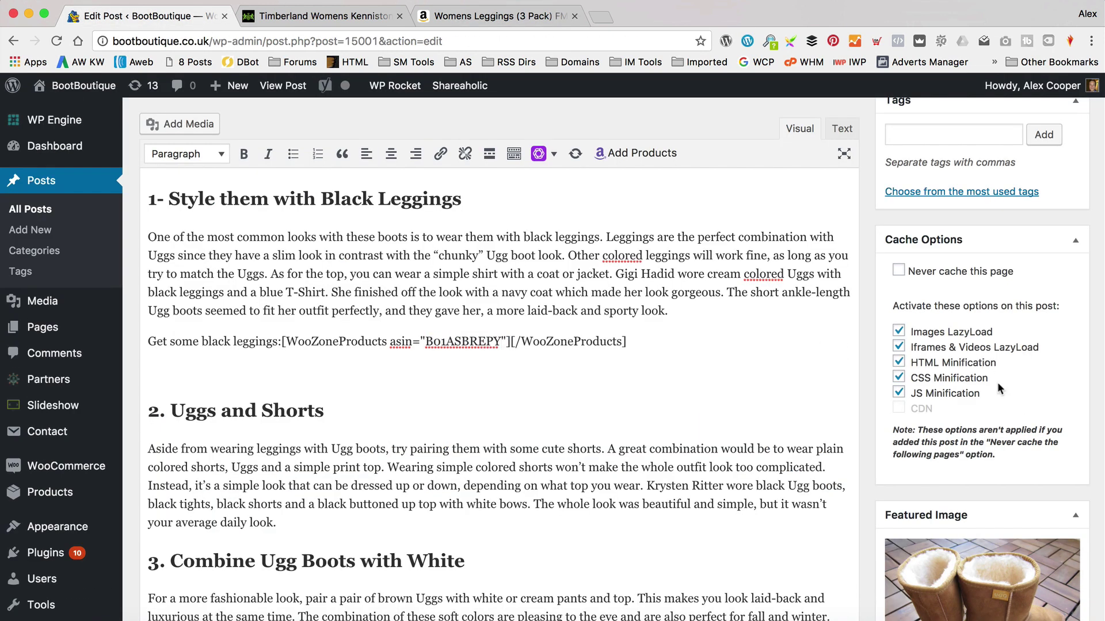
Update the How To Wear Ugg Boots post and view the black leggings product box on the live page.
{"action": "scroll", "coordinate": [1000, 389], "scroll_direction": "up", "scroll_amount": 10}
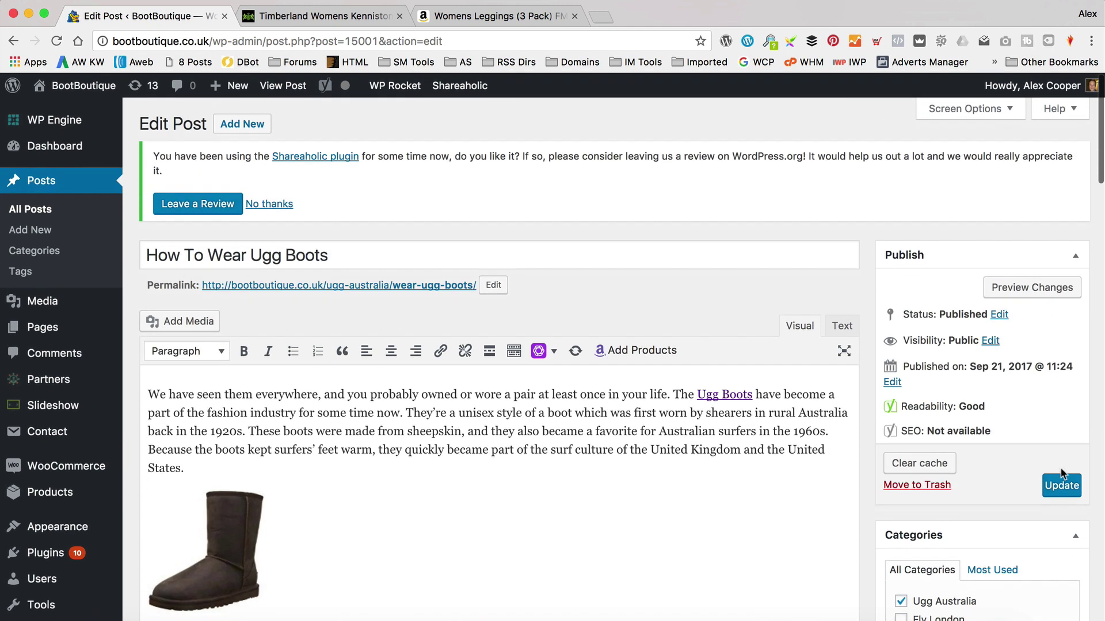
{"action": "left_click", "coordinate": [1062, 483]}
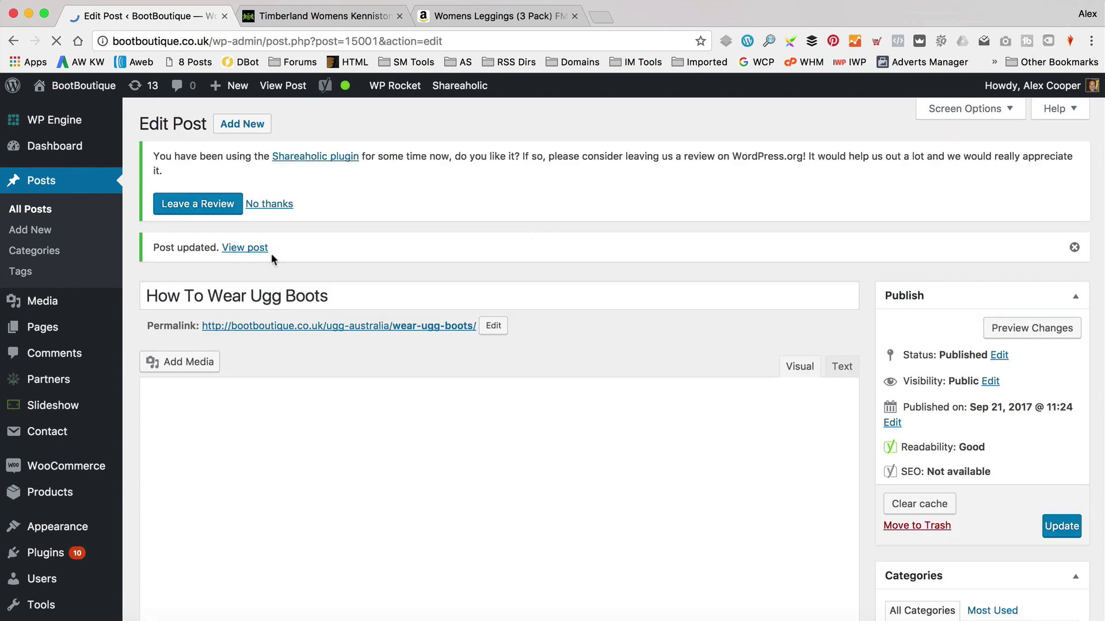
{"action": "left_click", "coordinate": [248, 250]}
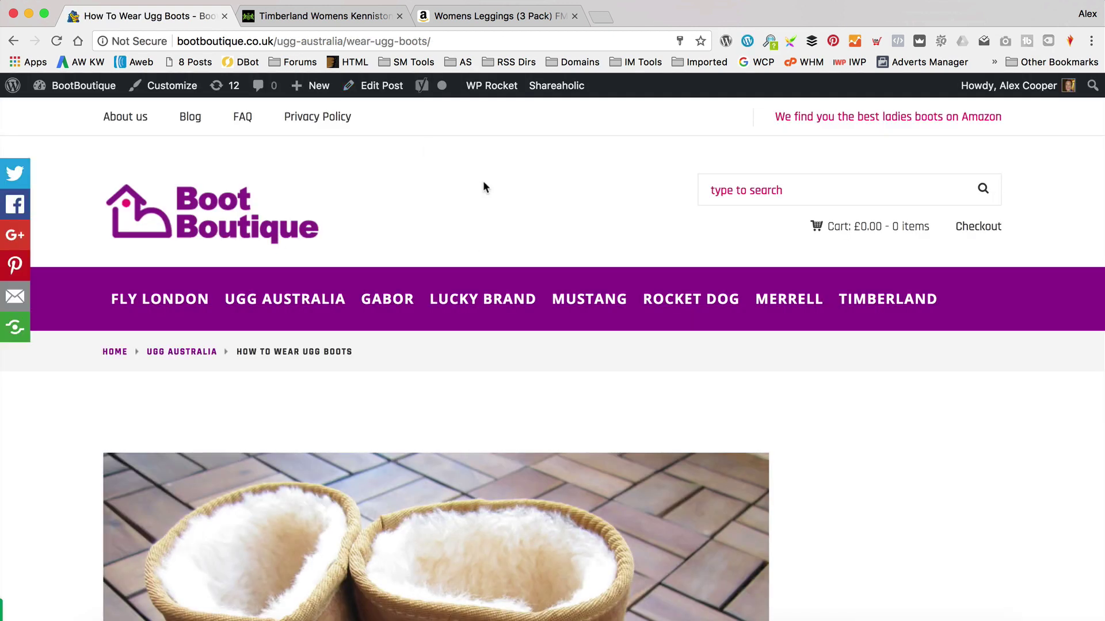
{"action": "scroll", "coordinate": [482, 183], "scroll_direction": "down", "scroll_amount": 6}
{"action": "scroll", "coordinate": [484, 185], "scroll_direction": "down", "scroll_amount": 15}
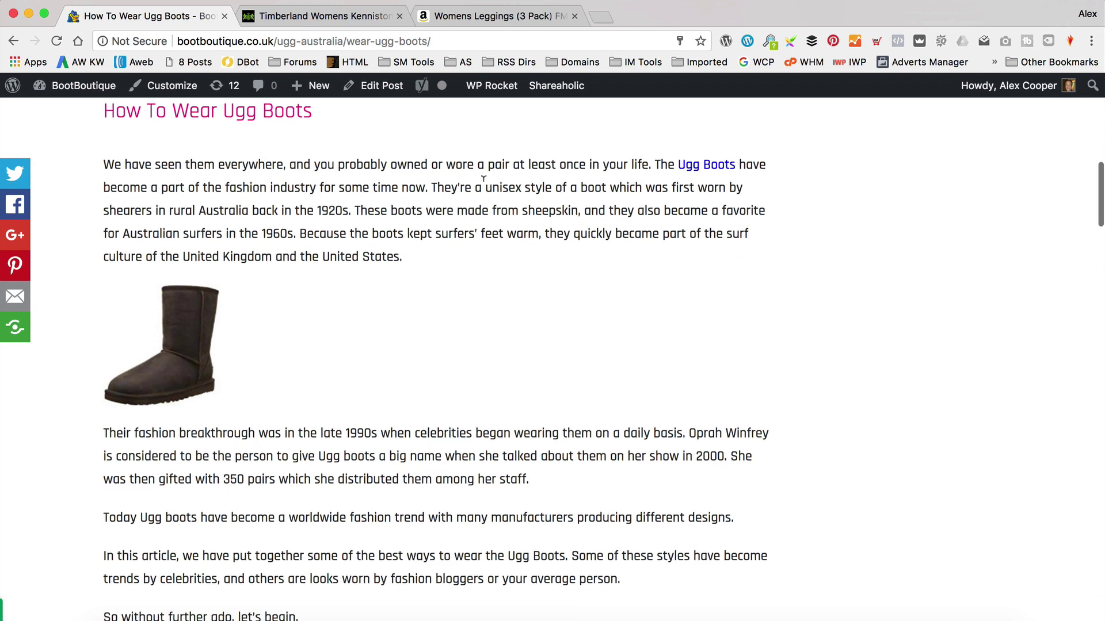
{"action": "scroll", "coordinate": [483, 185], "scroll_direction": "down", "scroll_amount": 1}
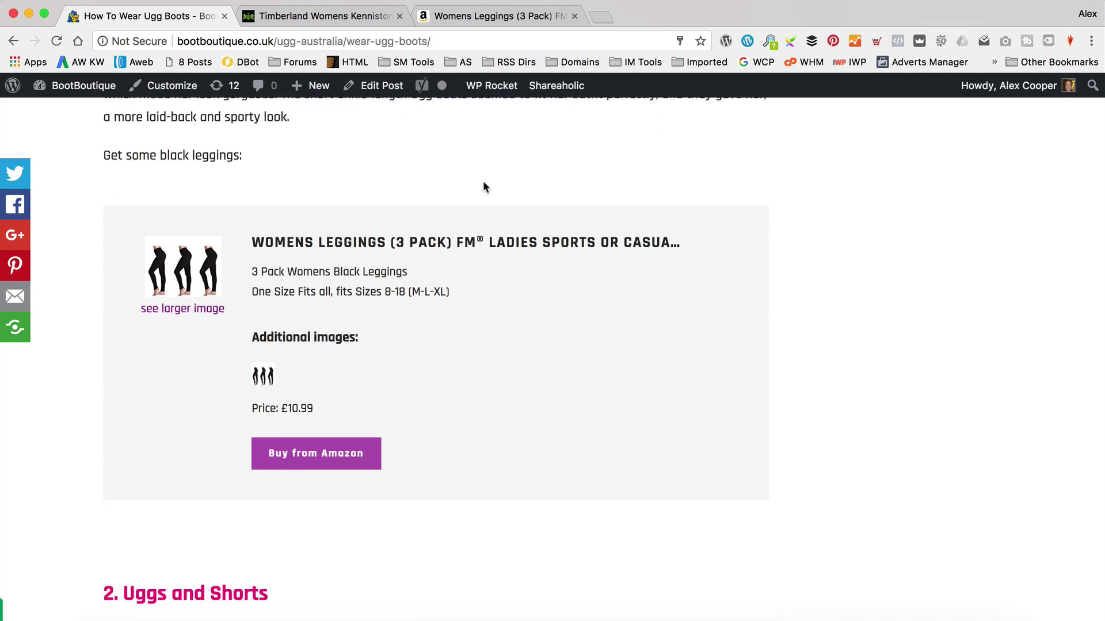
{"action": "scroll", "coordinate": [484, 186], "scroll_direction": "up", "scroll_amount": 3}
{"action": "scroll", "coordinate": [484, 185], "scroll_direction": "down", "scroll_amount": 2}
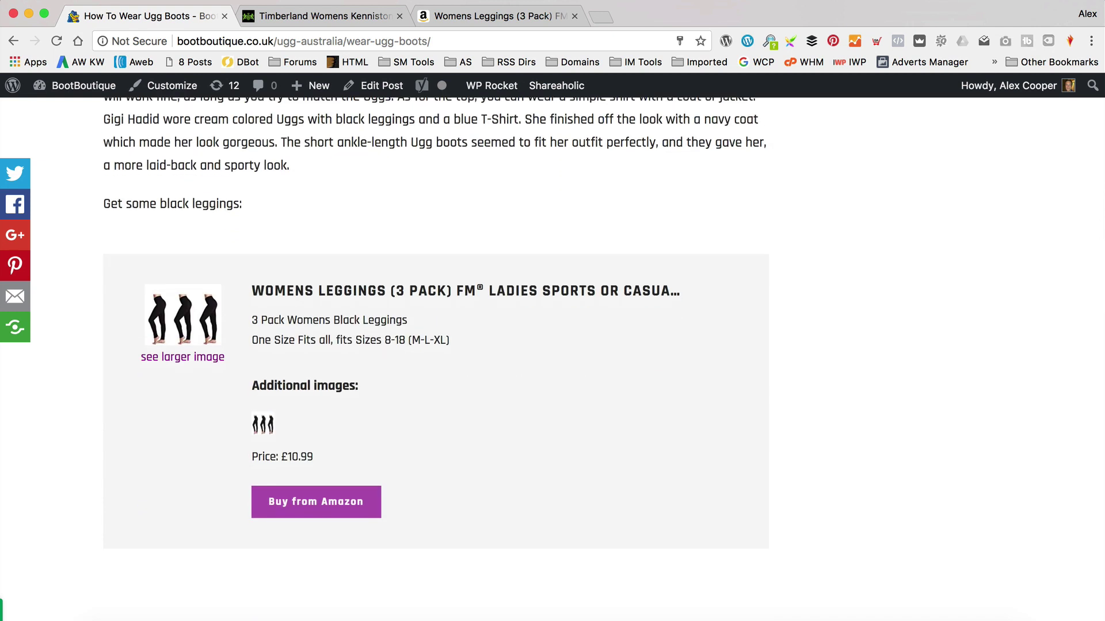
Close the Timberland and Amazon tabs, and open trainersaver.co.uk to look over its homepage.
{"action": "left_click", "coordinate": [400, 16]}
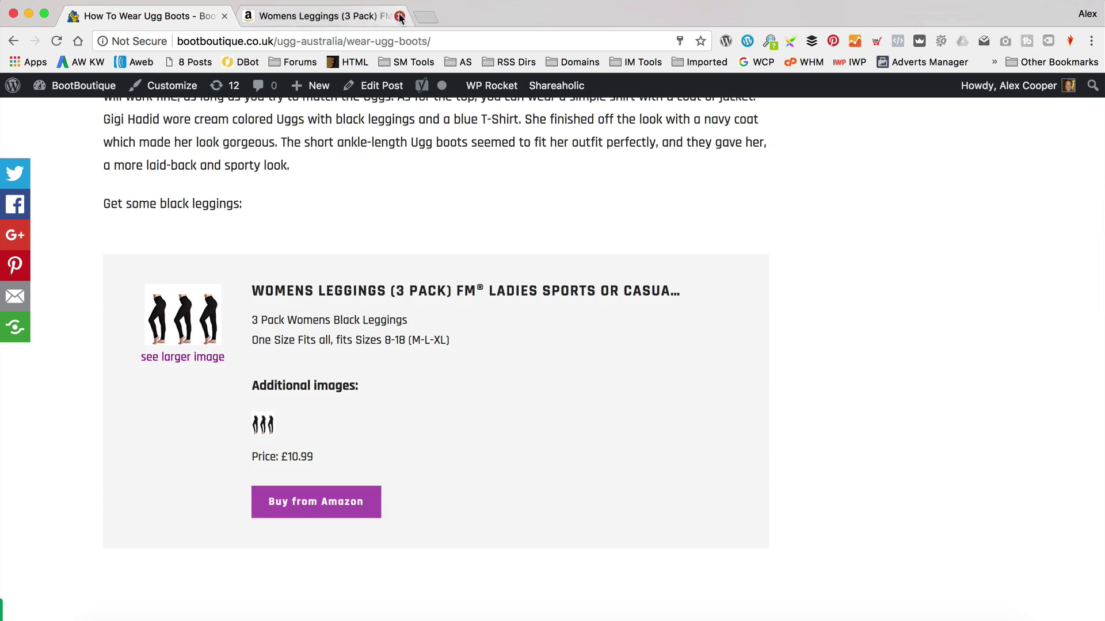
{"action": "left_click", "coordinate": [399, 16]}
{"action": "key", "text": "super+l"}
{"action": "type", "text": "tra"}
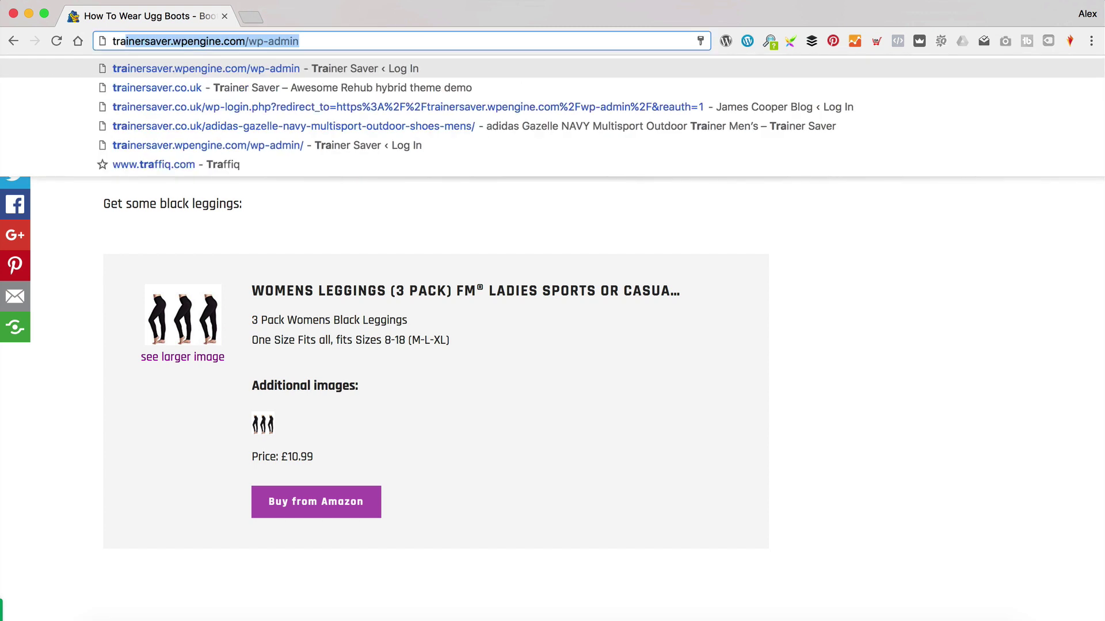
{"action": "type", "text": "in"}
{"action": "key", "text": "Down"}
{"action": "key", "text": "Return"}
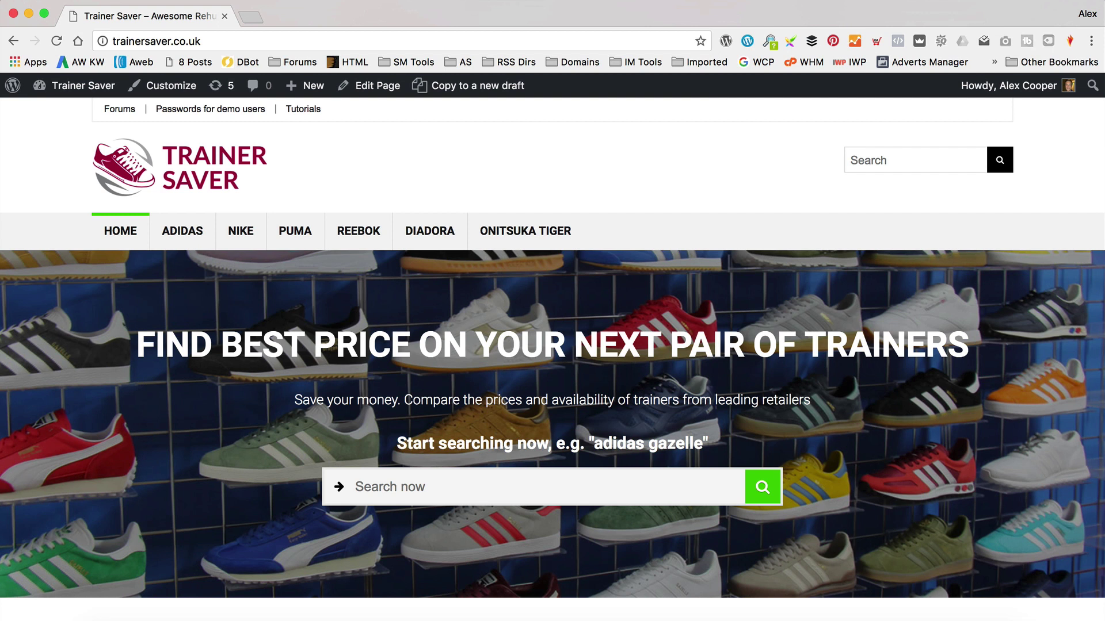
{"action": "scroll", "coordinate": [561, 141], "scroll_direction": "down", "scroll_amount": 8}
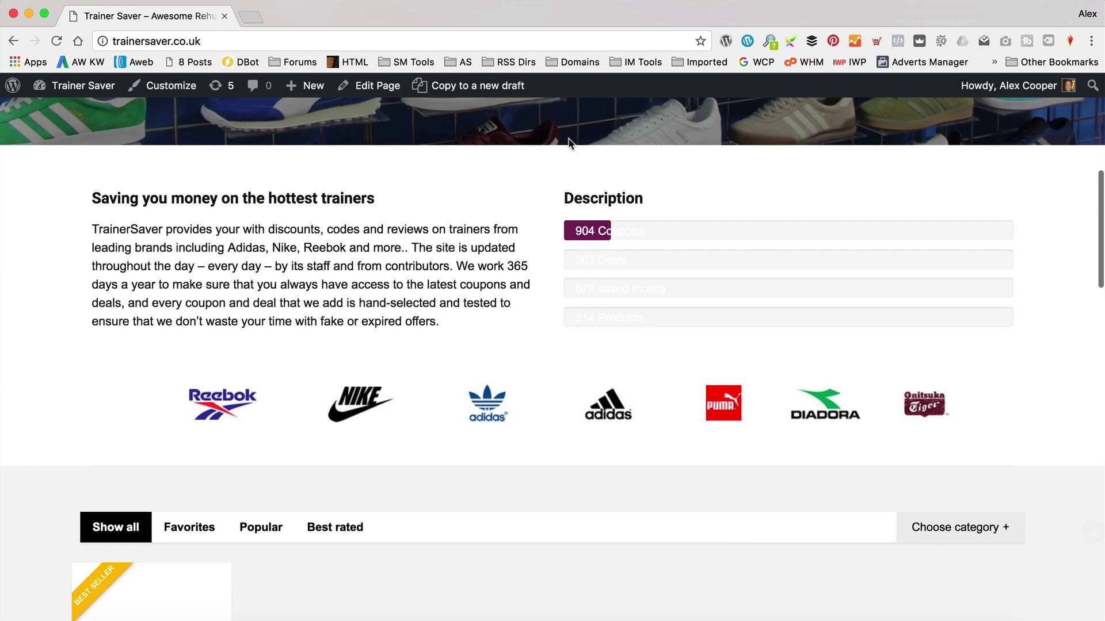
{"action": "scroll", "coordinate": [568, 137], "scroll_direction": "down", "scroll_amount": 5}
{"action": "scroll", "coordinate": [568, 137], "scroll_direction": "up", "scroll_amount": 6}
{"action": "scroll", "coordinate": [567, 144], "scroll_direction": "up", "scroll_amount": 8}
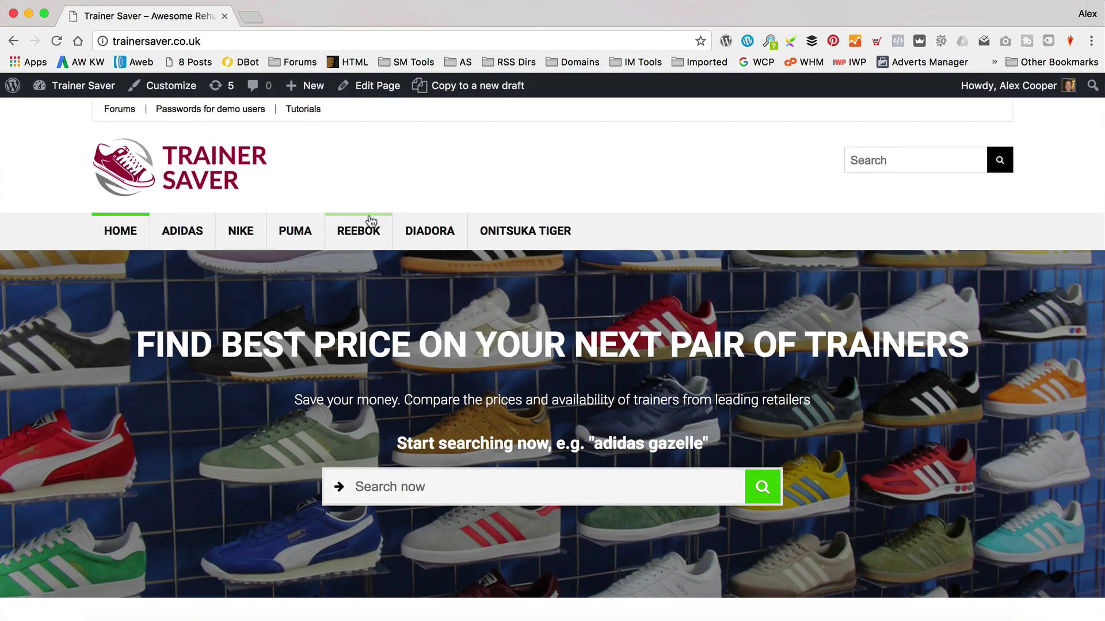
Go to the Trainer Saver WordPress dashboard and open the Content Egg plugin's general settings.
{"action": "mouse_move", "coordinate": [83, 85]}
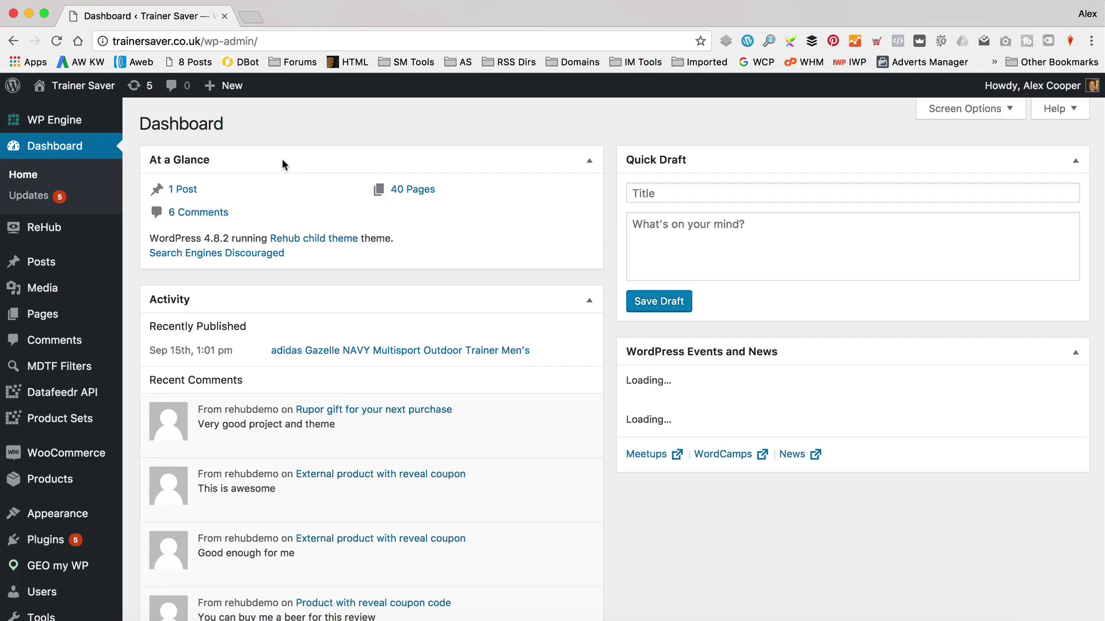
{"action": "scroll", "coordinate": [3, 449], "scroll_direction": "down", "scroll_amount": 5}
{"action": "scroll", "coordinate": [3, 448], "scroll_direction": "down", "scroll_amount": 3}
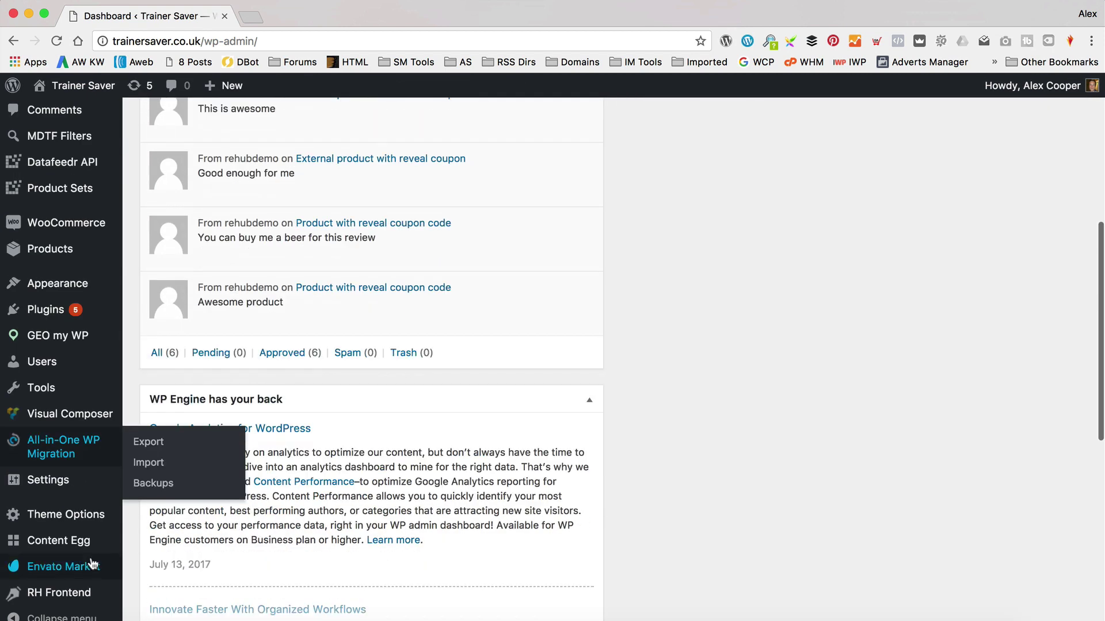
{"action": "mouse_move", "coordinate": [91, 553]}
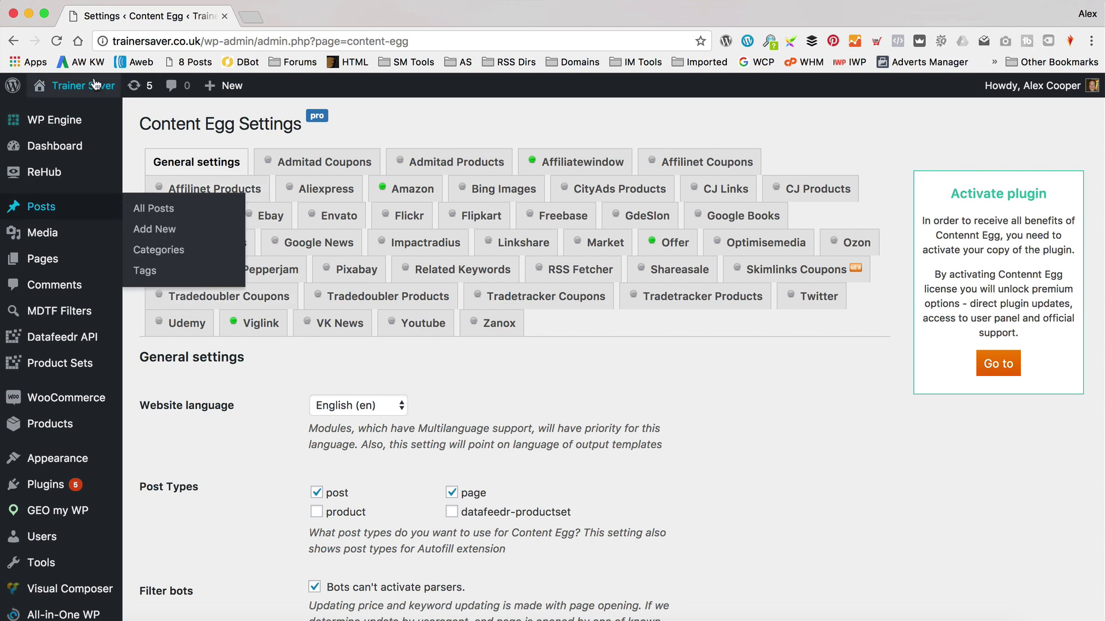
Visit the Trainer Saver homepage and open the adidas Gazelle NAVY Multisport Outdoor Trainer Men's product page.
{"action": "mouse_move", "coordinate": [83, 86]}
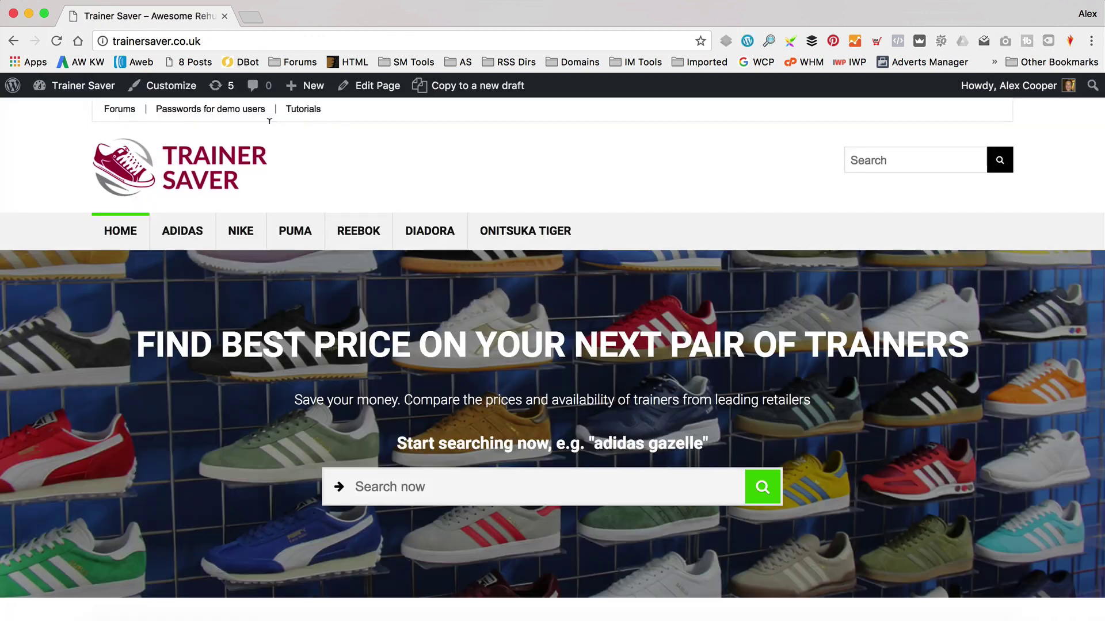
{"action": "scroll", "coordinate": [471, 131], "scroll_direction": "down", "scroll_amount": 15}
{"action": "scroll", "coordinate": [467, 136], "scroll_direction": "up", "scroll_amount": 5}
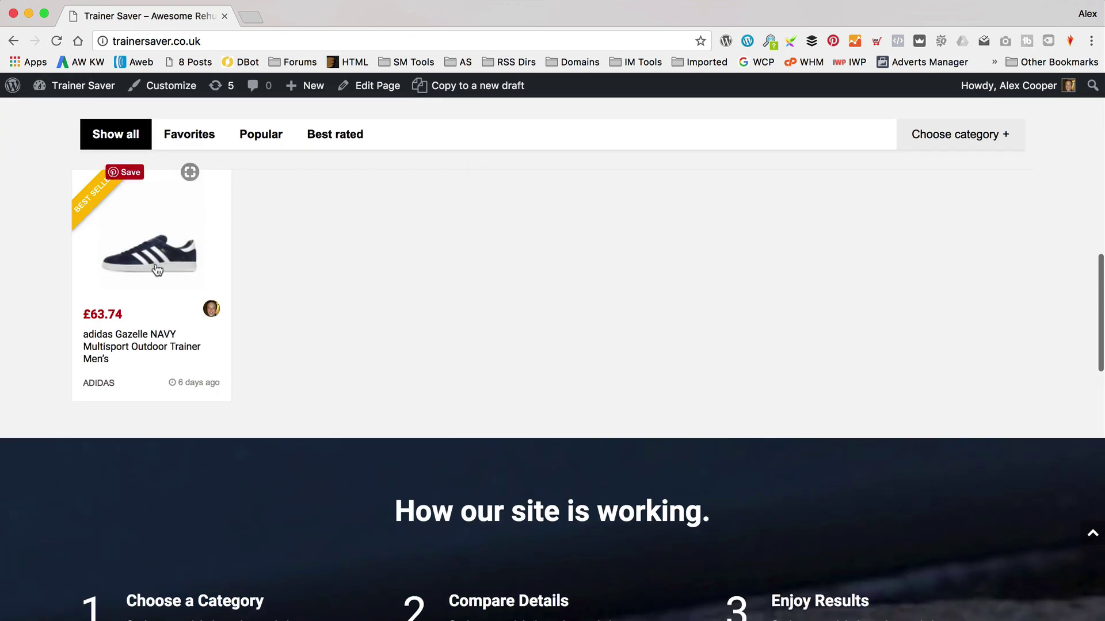
{"action": "left_click", "coordinate": [149, 253]}
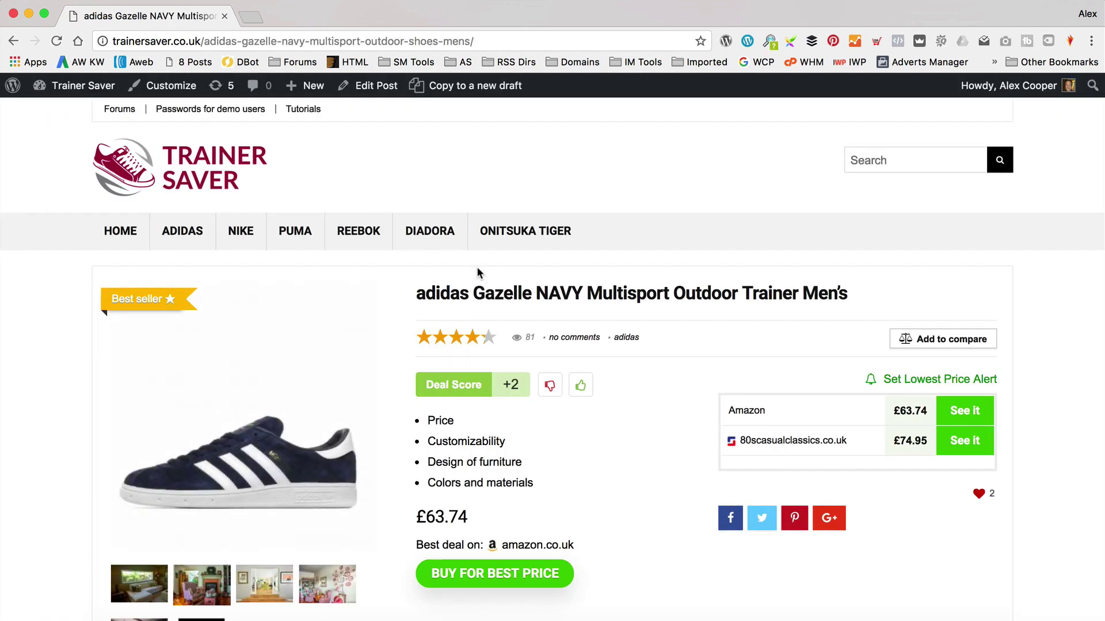
Look through the product page down to its recommended retailers, and open the post for editing.
{"action": "scroll", "coordinate": [476, 267], "scroll_direction": "down", "scroll_amount": 10}
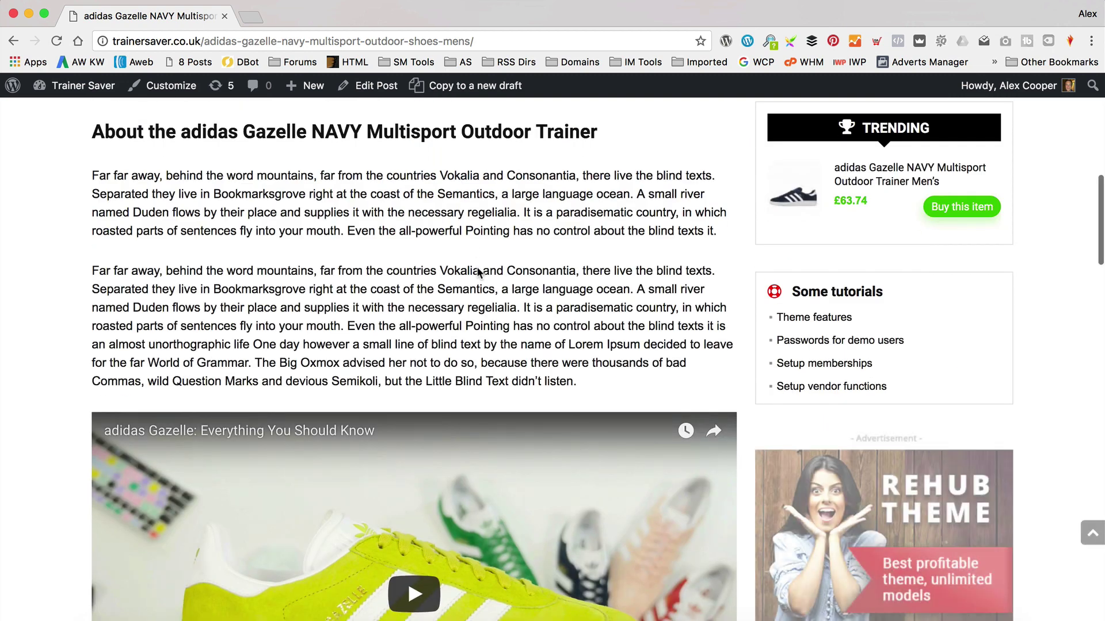
{"action": "scroll", "coordinate": [478, 272], "scroll_direction": "down", "scroll_amount": 10}
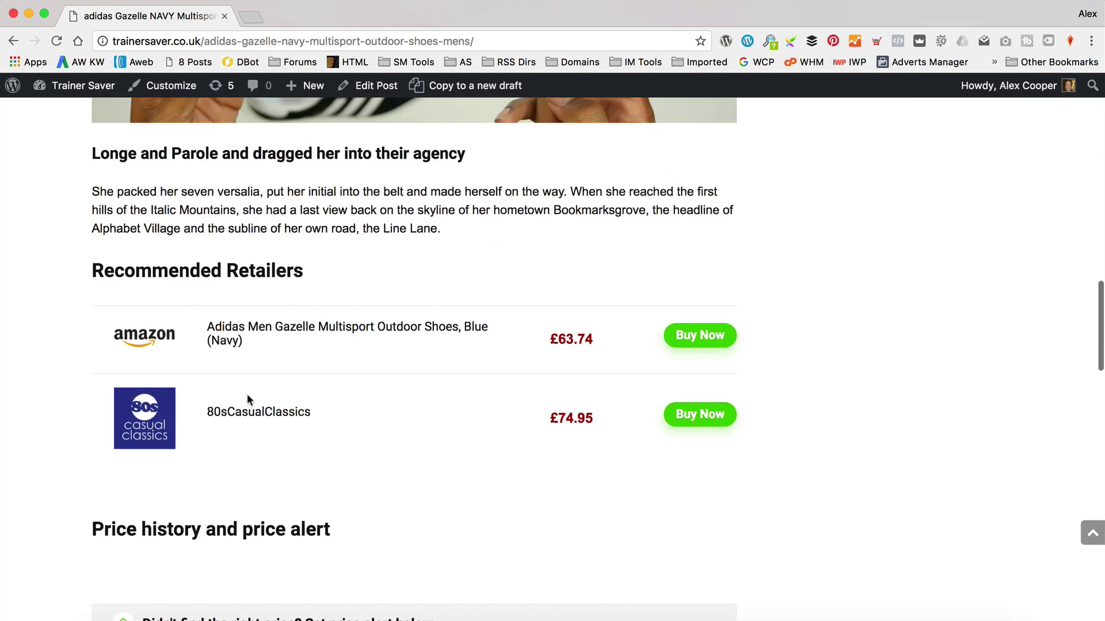
{"action": "scroll", "coordinate": [505, 412], "scroll_direction": "up", "scroll_amount": 2}
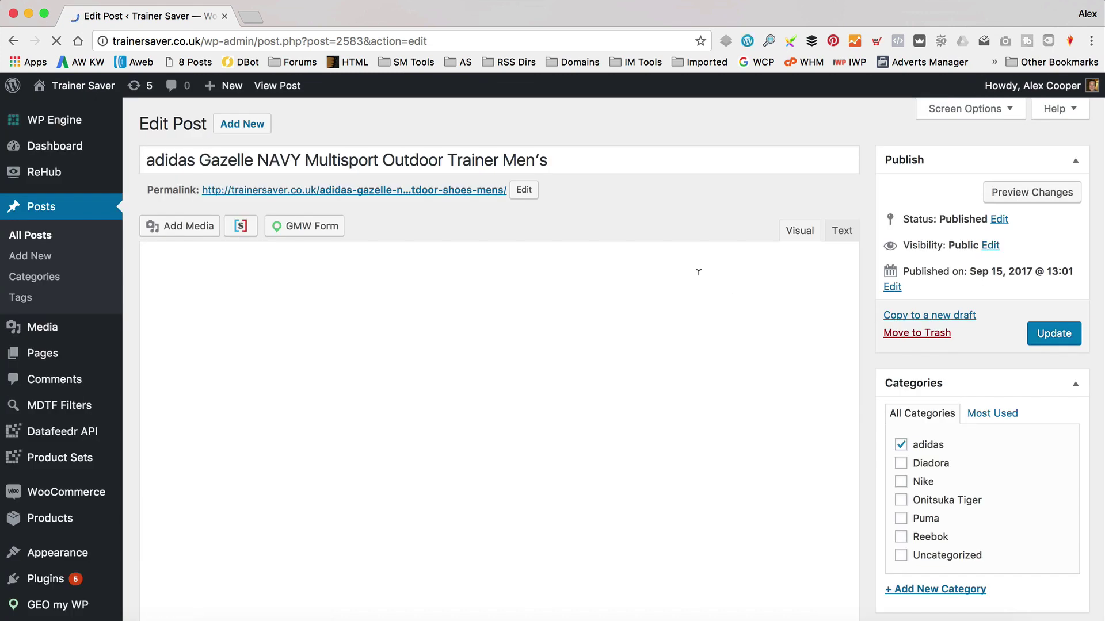
Examine the Affiliatewindow, Amazon, Offer and Viglink modules in the post's Content Egg section.
{"action": "scroll", "coordinate": [698, 268], "scroll_direction": "down", "scroll_amount": 20}
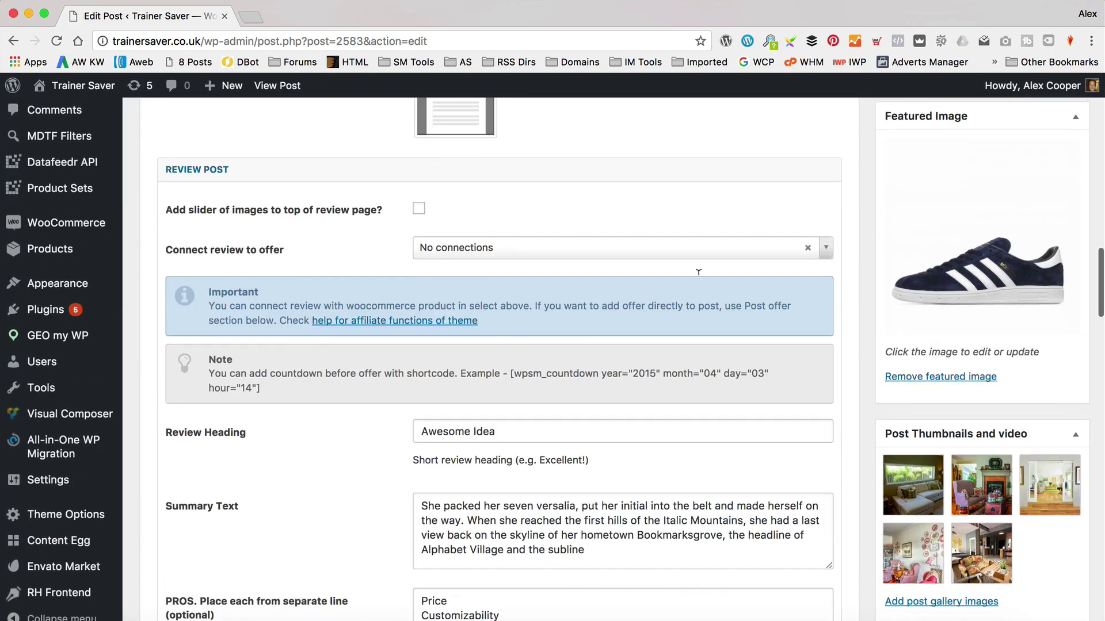
{"action": "scroll", "coordinate": [698, 268], "scroll_direction": "down", "scroll_amount": 10}
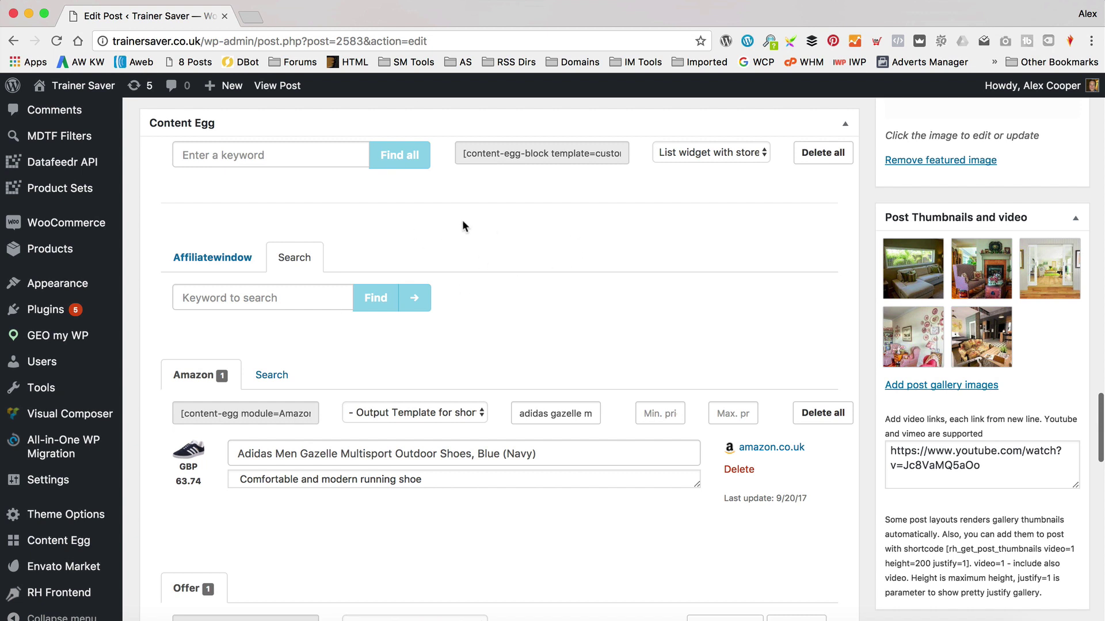
{"action": "scroll", "coordinate": [465, 226], "scroll_direction": "down", "scroll_amount": 1}
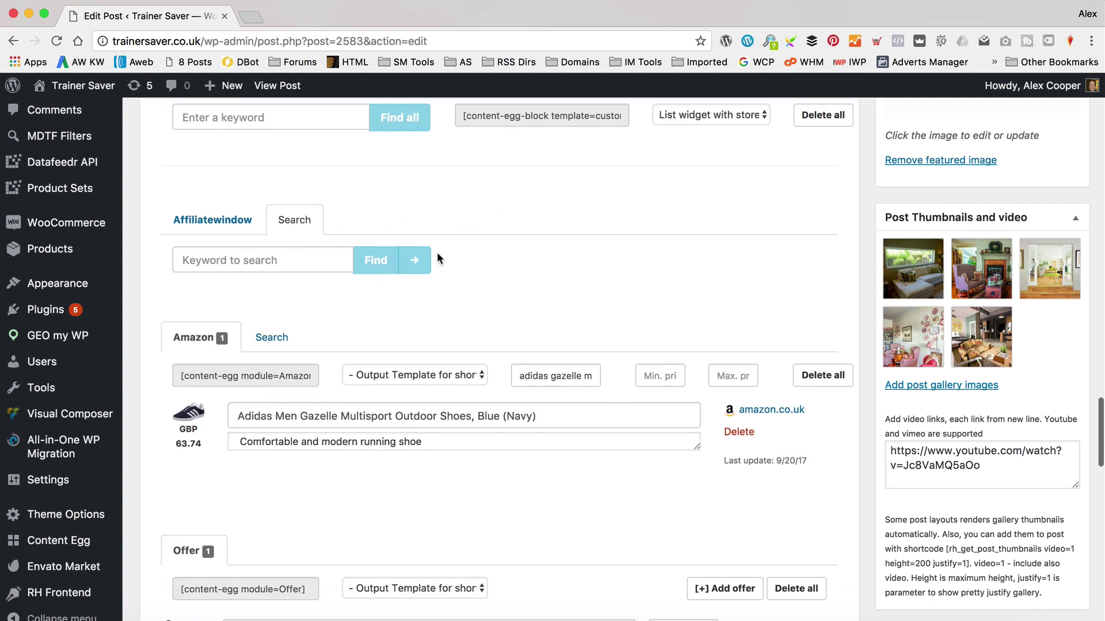
{"action": "scroll", "coordinate": [435, 231], "scroll_direction": "down", "scroll_amount": 8}
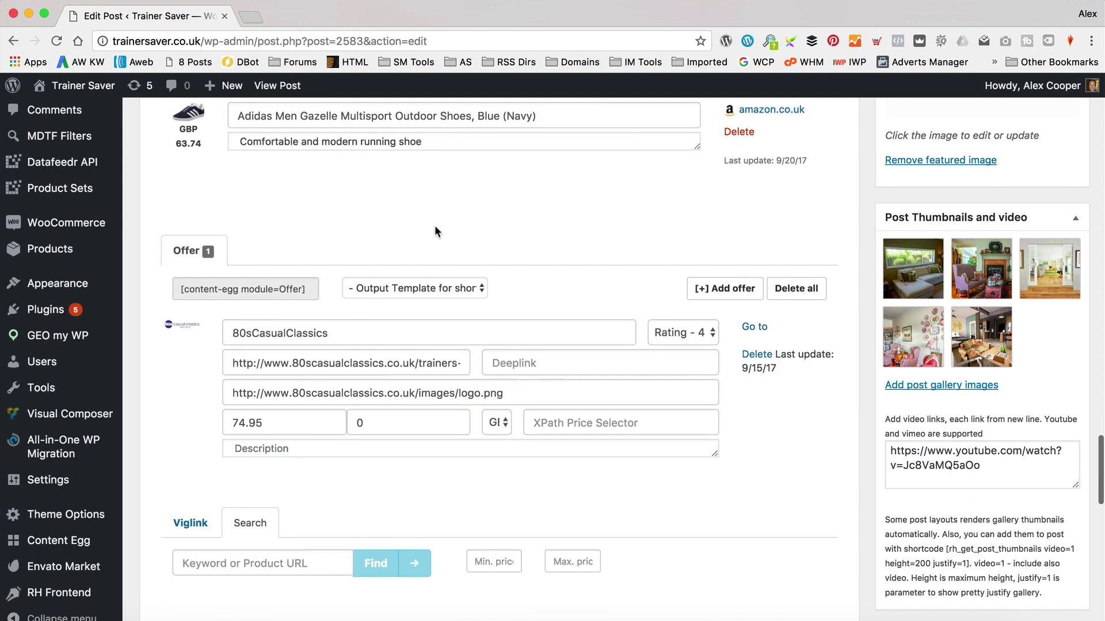
{"action": "scroll", "coordinate": [370, 316], "scroll_direction": "down", "scroll_amount": 6}
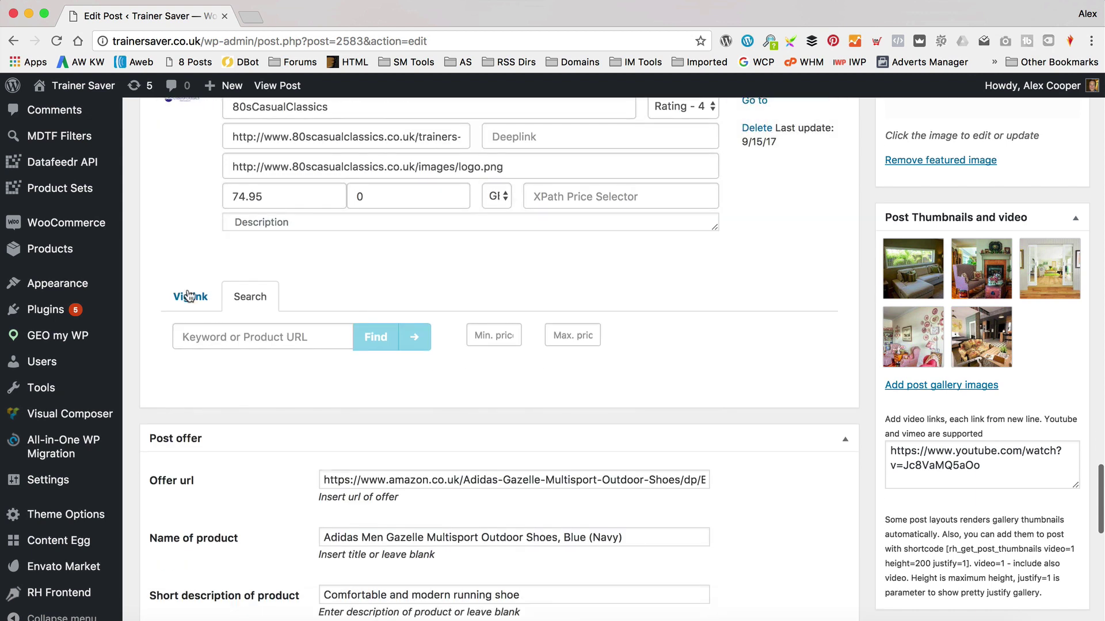
{"action": "scroll", "coordinate": [314, 398], "scroll_direction": "up", "scroll_amount": 20}
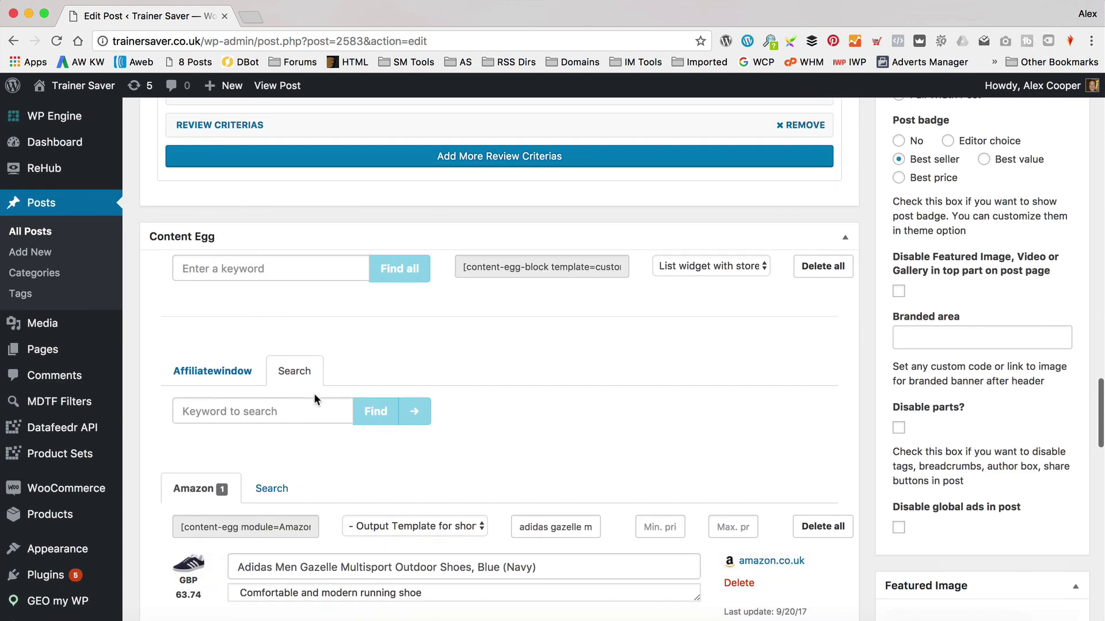
Search all Content Egg modules for "Adidas Gazelle" and look over the Affiliatewindow and Amazon results.
{"action": "left_click", "coordinate": [322, 366]}
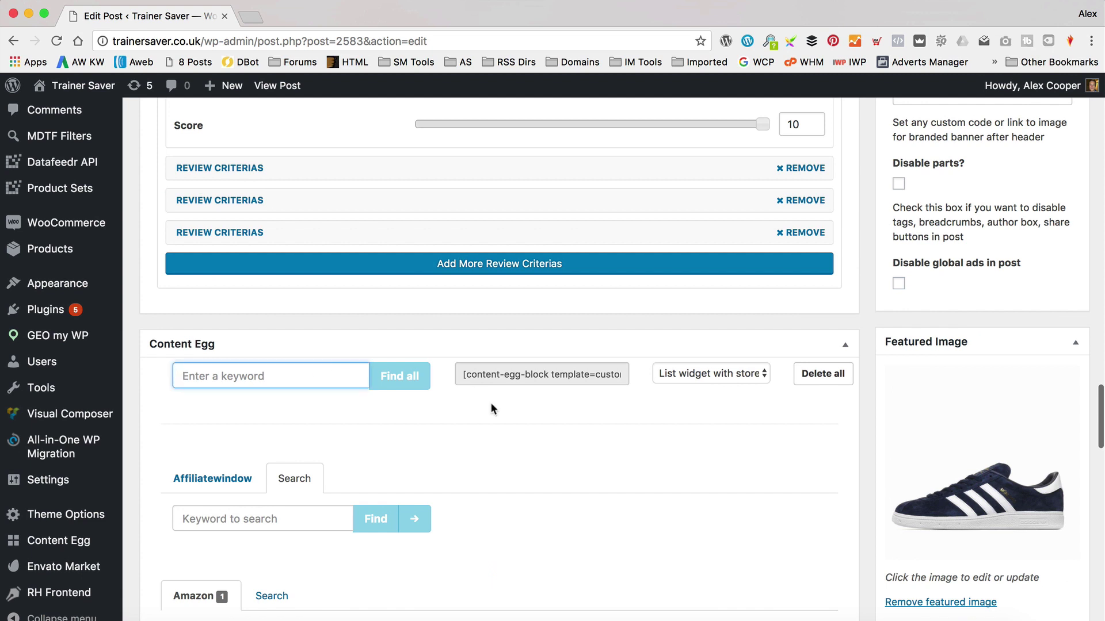
{"action": "type", "text": "Adidas"}
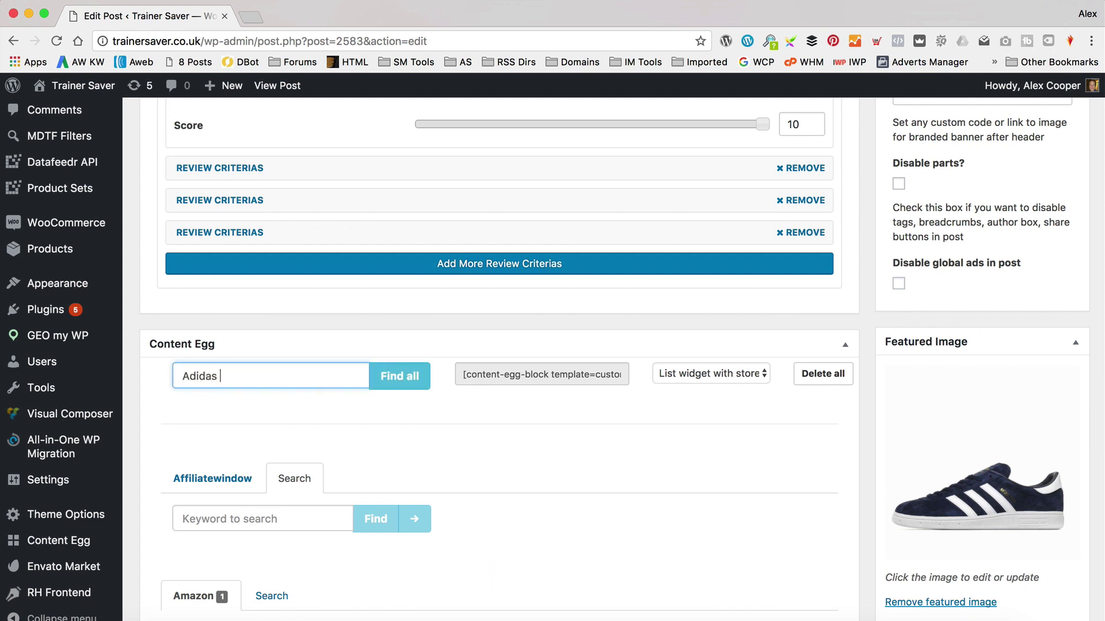
{"action": "type", "text": " Gazelle"}
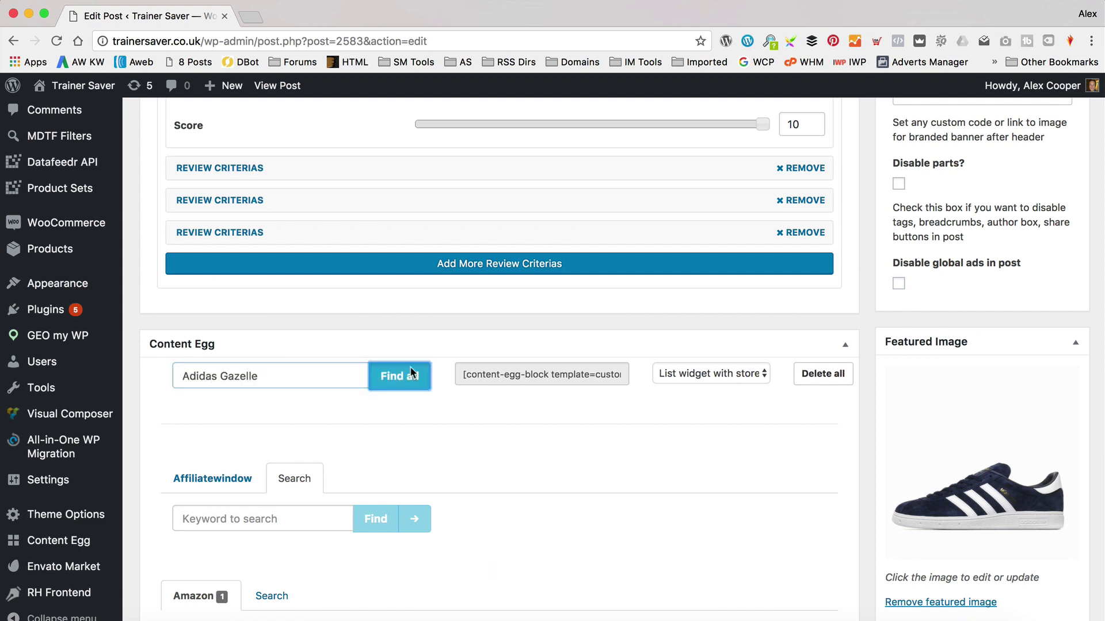
{"action": "left_click", "coordinate": [403, 376]}
{"action": "scroll", "coordinate": [480, 403], "scroll_direction": "down", "scroll_amount": 3}
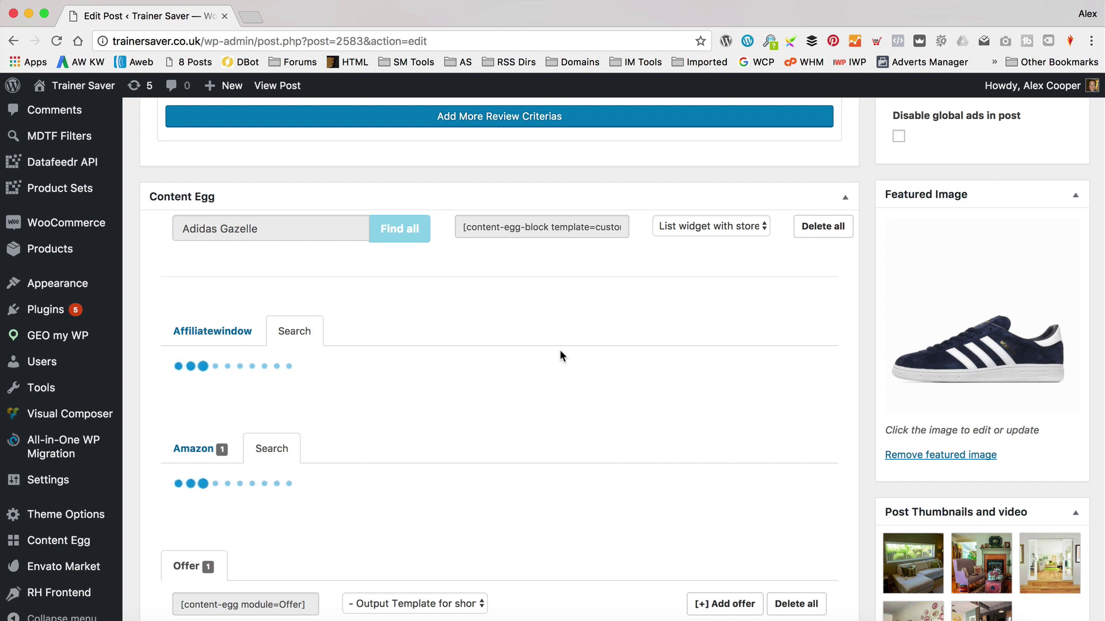
{"action": "scroll", "coordinate": [559, 349], "scroll_direction": "down", "scroll_amount": 3}
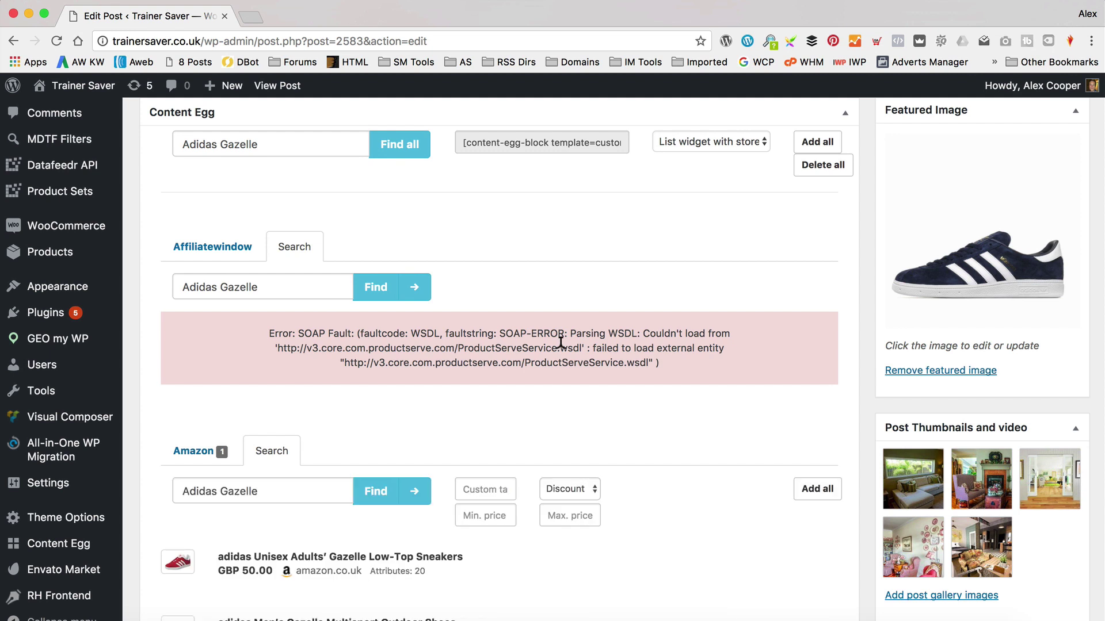
{"action": "scroll", "coordinate": [450, 262], "scroll_direction": "down", "scroll_amount": 3}
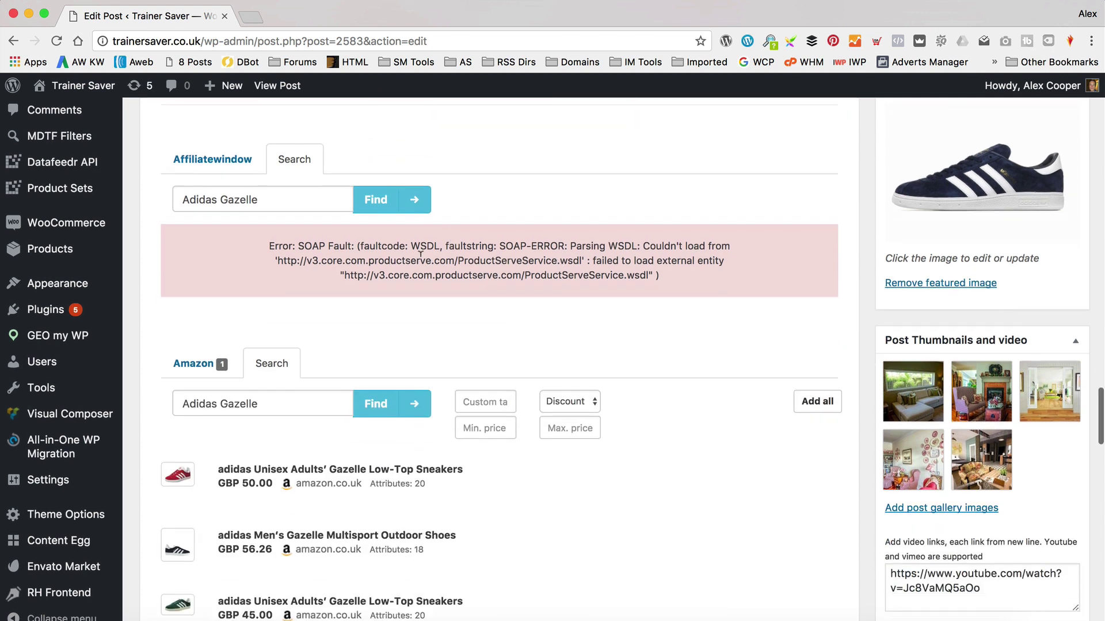
{"action": "scroll", "coordinate": [427, 207], "scroll_direction": "down", "scroll_amount": 3}
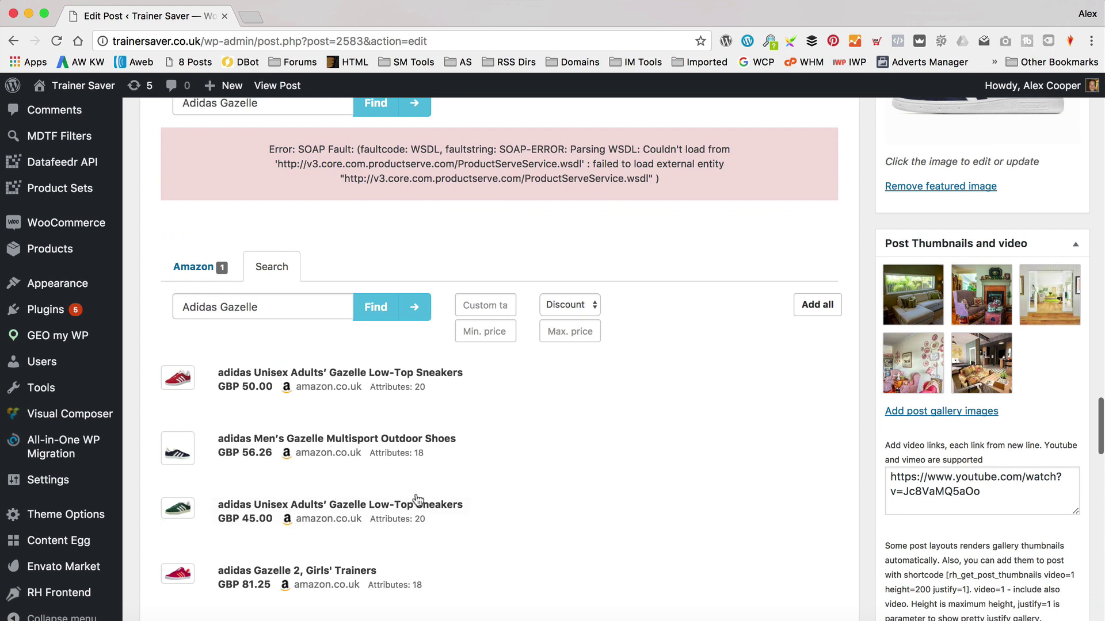
Add the £50.00 Unisex Adults' Gazelle Low-Top Sneakers, the Men's Gazelle Multisport Outdoor Shoes and the Gazelle 2 Girls' Trainers from the Amazon results.
{"action": "scroll", "coordinate": [418, 498], "scroll_direction": "down", "scroll_amount": 3}
{"action": "scroll", "coordinate": [397, 437], "scroll_direction": "up", "scroll_amount": 3}
{"action": "left_click", "coordinate": [387, 422]}
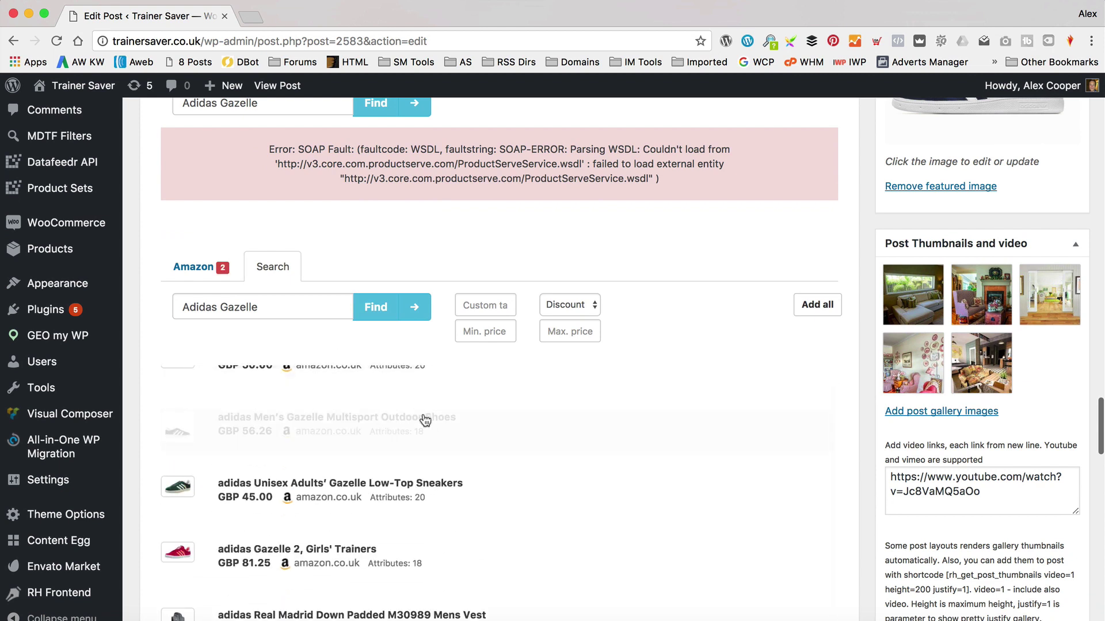
{"action": "scroll", "coordinate": [356, 443], "scroll_direction": "down", "scroll_amount": 2}
{"action": "left_click", "coordinate": [419, 414]}
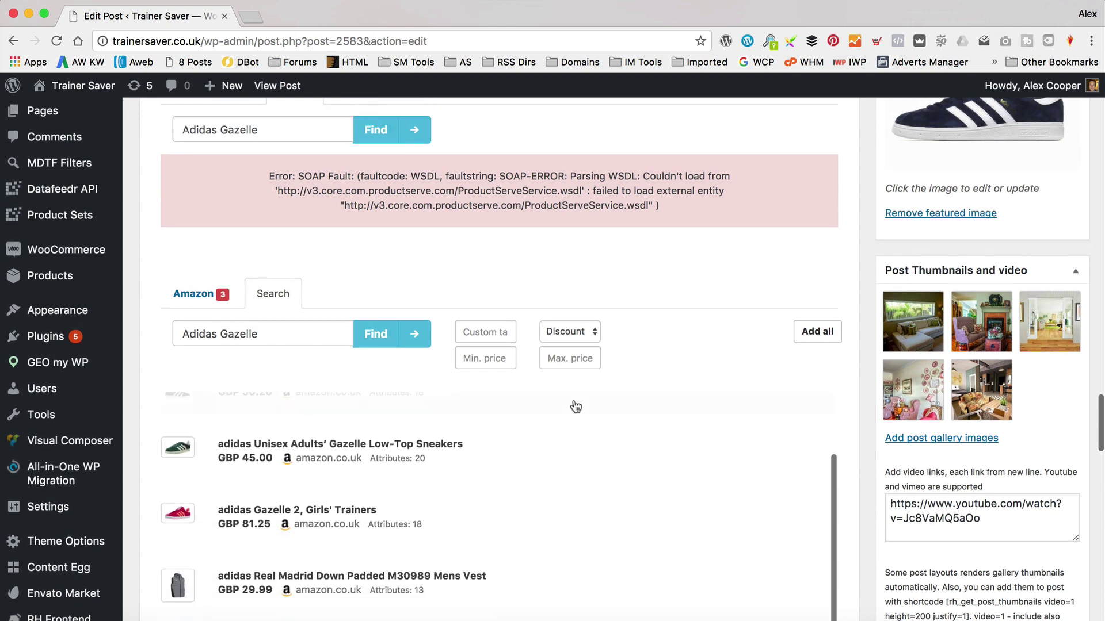
{"action": "scroll", "coordinate": [576, 407], "scroll_direction": "down", "scroll_amount": 5}
{"action": "scroll", "coordinate": [575, 407], "scroll_direction": "up", "scroll_amount": 4}
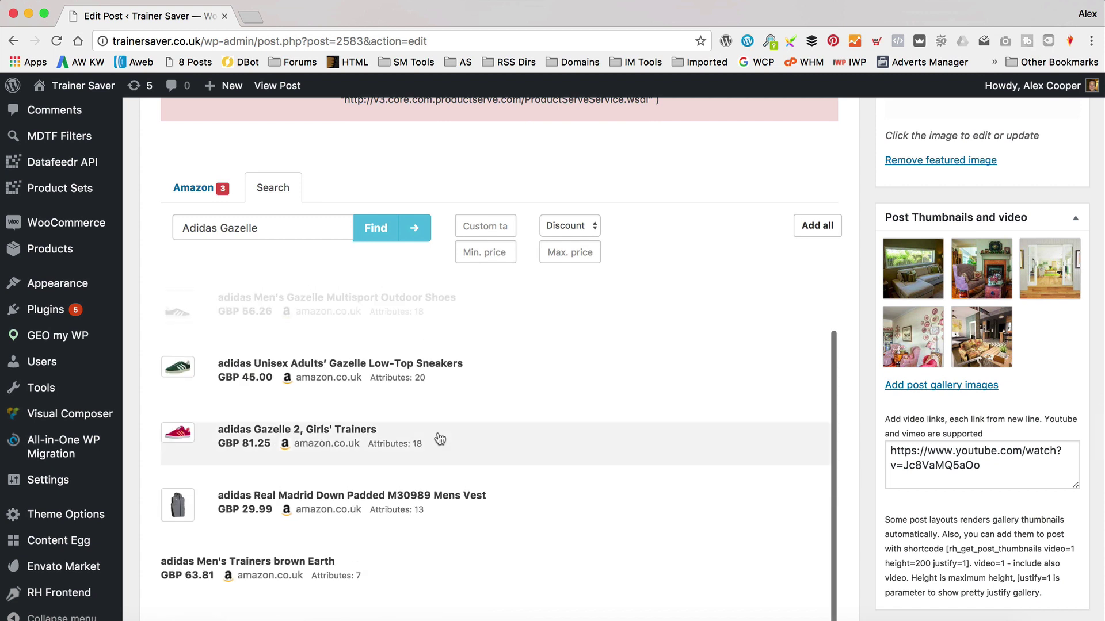
{"action": "left_click", "coordinate": [440, 440]}
{"action": "scroll", "coordinate": [537, 372], "scroll_direction": "down", "scroll_amount": 5}
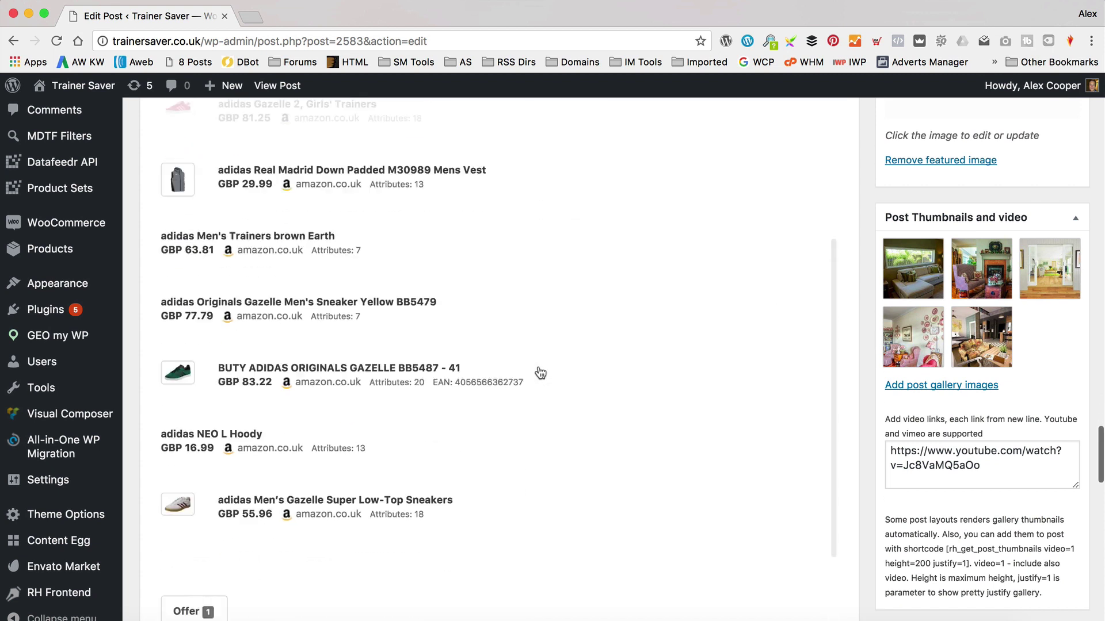
Check the Viglink search results and update the adidas Gazelle post with the selected Amazon products.
{"action": "scroll", "coordinate": [540, 373], "scroll_direction": "down", "scroll_amount": 10}
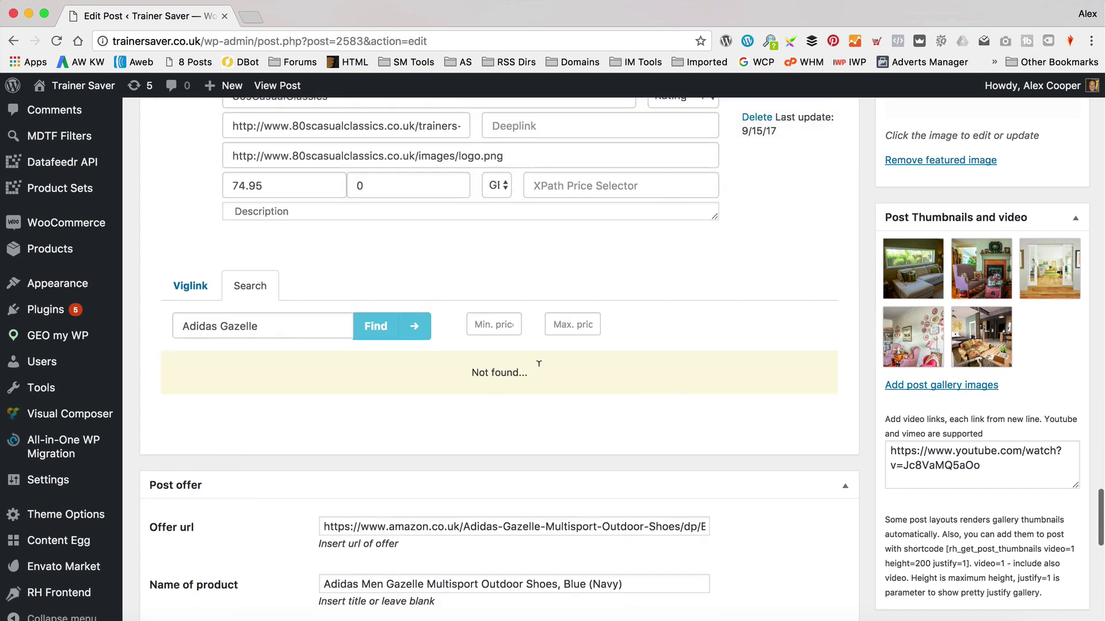
{"action": "scroll", "coordinate": [450, 396], "scroll_direction": "down", "scroll_amount": 1}
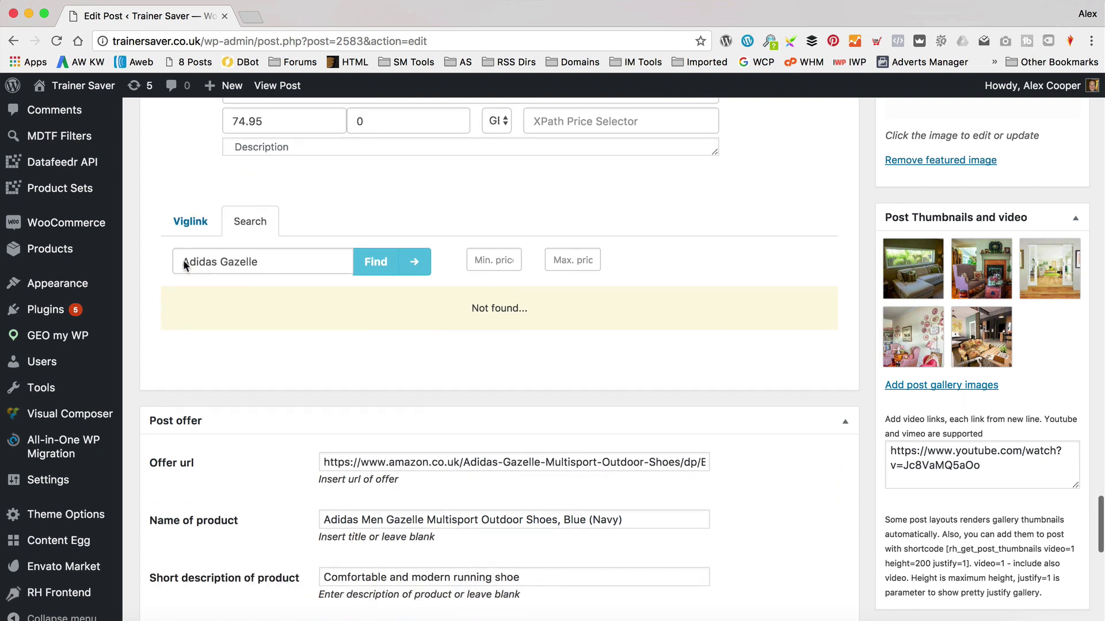
{"action": "scroll", "coordinate": [479, 334], "scroll_direction": "up", "scroll_amount": 15}
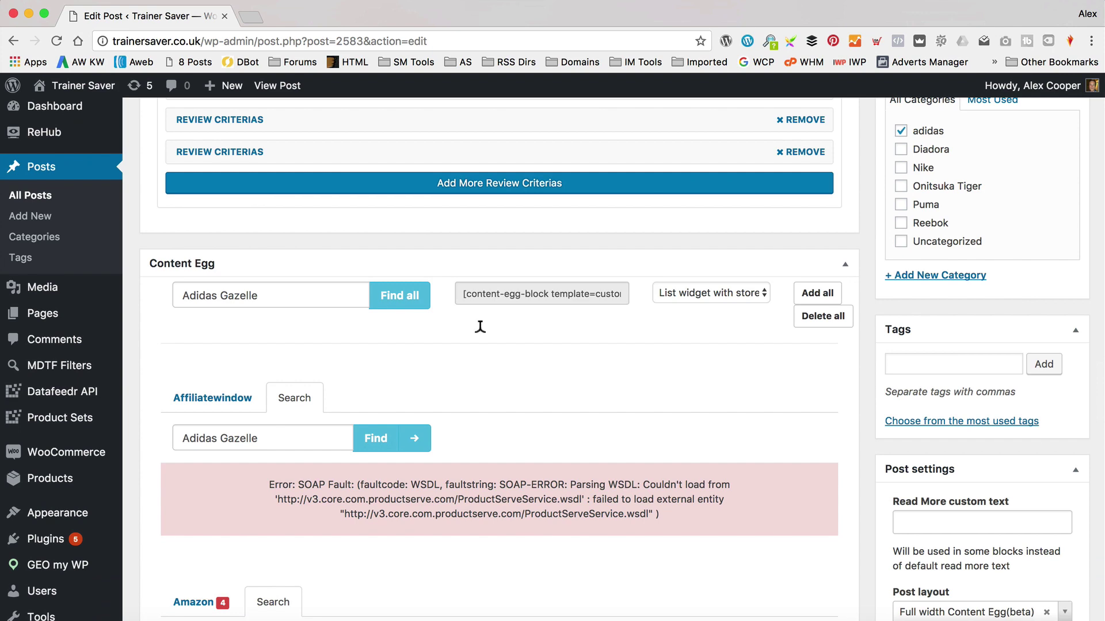
{"action": "scroll", "coordinate": [480, 331], "scroll_direction": "up", "scroll_amount": 15}
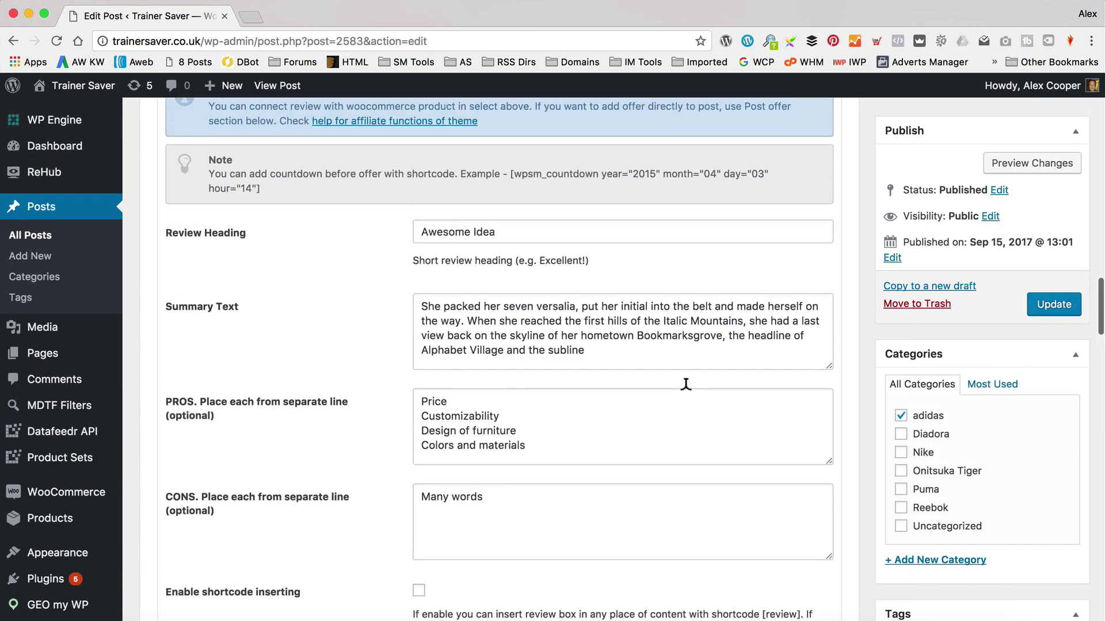
{"action": "left_click", "coordinate": [1068, 309]}
{"action": "scroll", "coordinate": [643, 354], "scroll_direction": "down", "scroll_amount": 20}
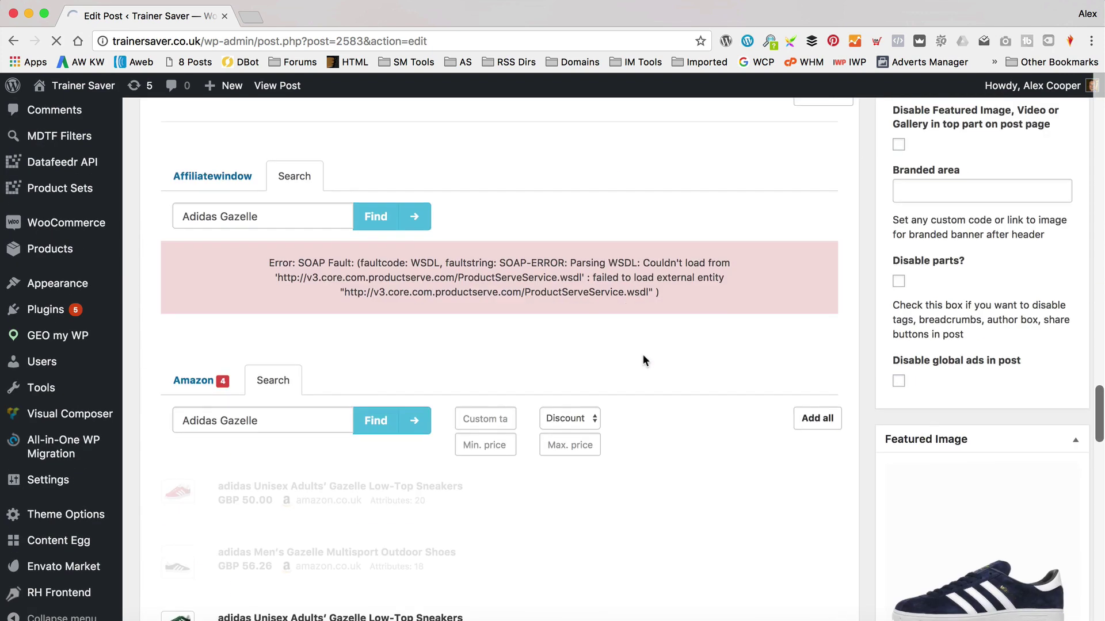
{"action": "scroll", "coordinate": [548, 417], "scroll_direction": "up", "scroll_amount": 2}
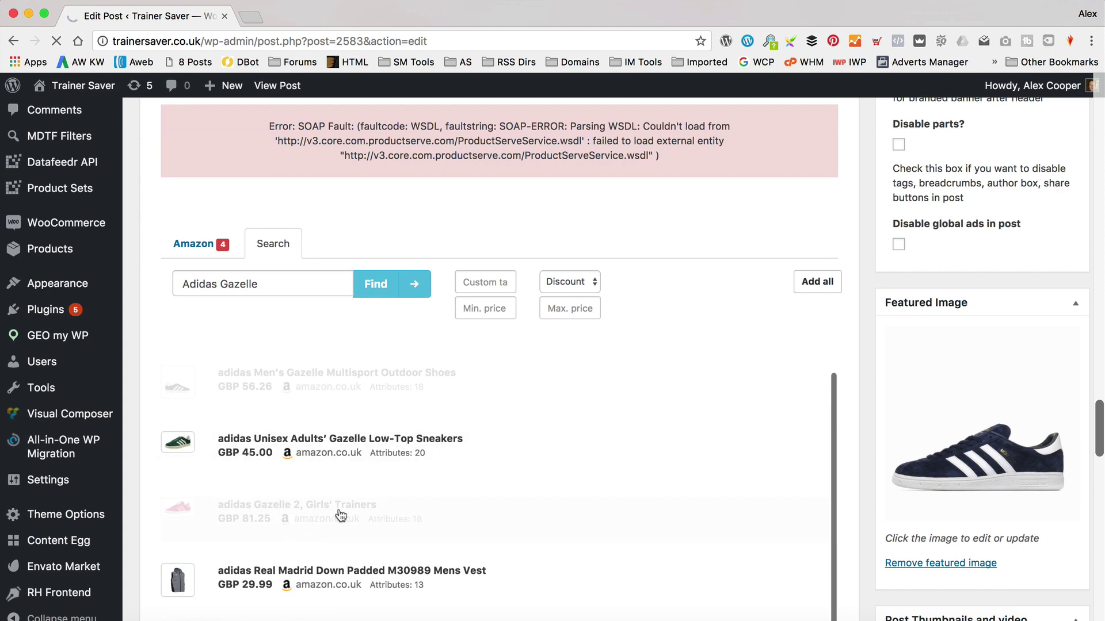
{"action": "scroll", "coordinate": [342, 515], "scroll_direction": "up", "scroll_amount": 20}
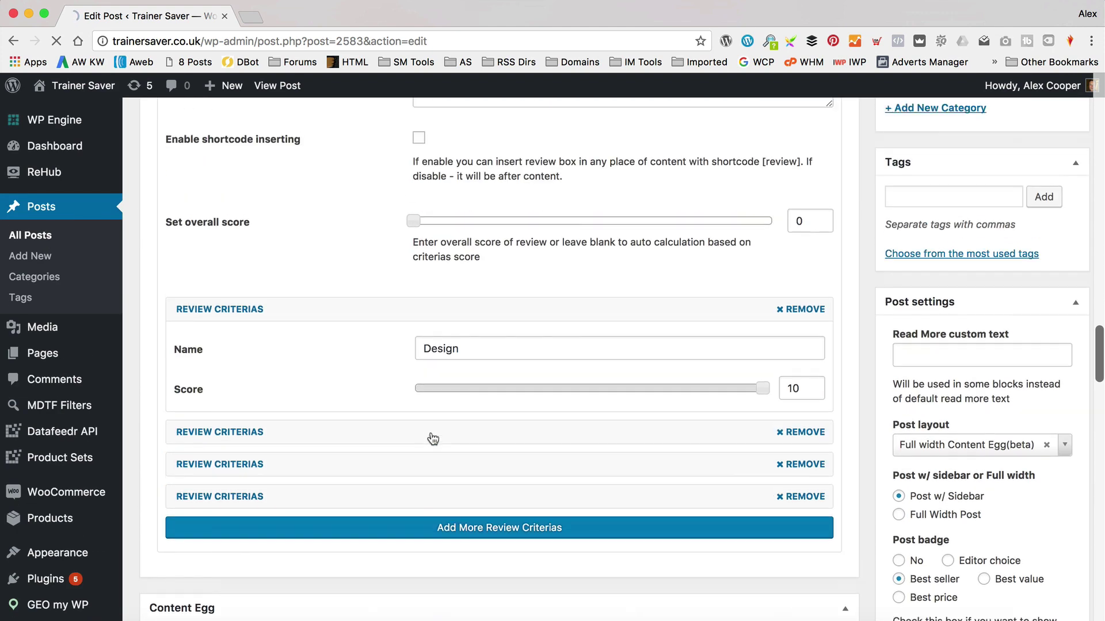
{"action": "scroll", "coordinate": [433, 439], "scroll_direction": "up", "scroll_amount": 15}
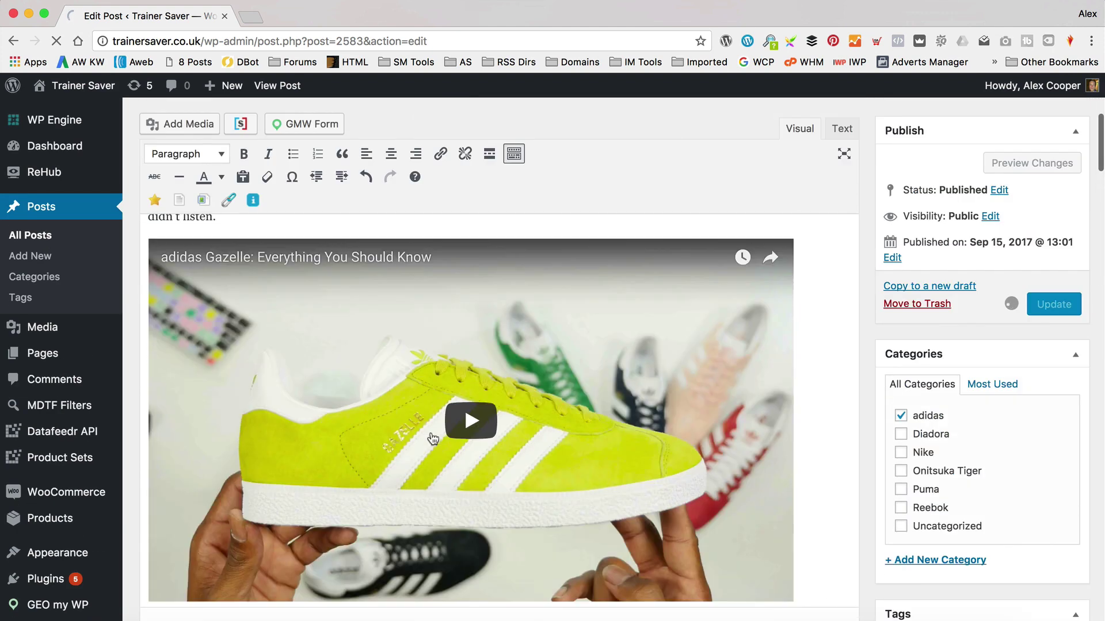
{"action": "scroll", "coordinate": [433, 439], "scroll_direction": "up", "scroll_amount": 5}
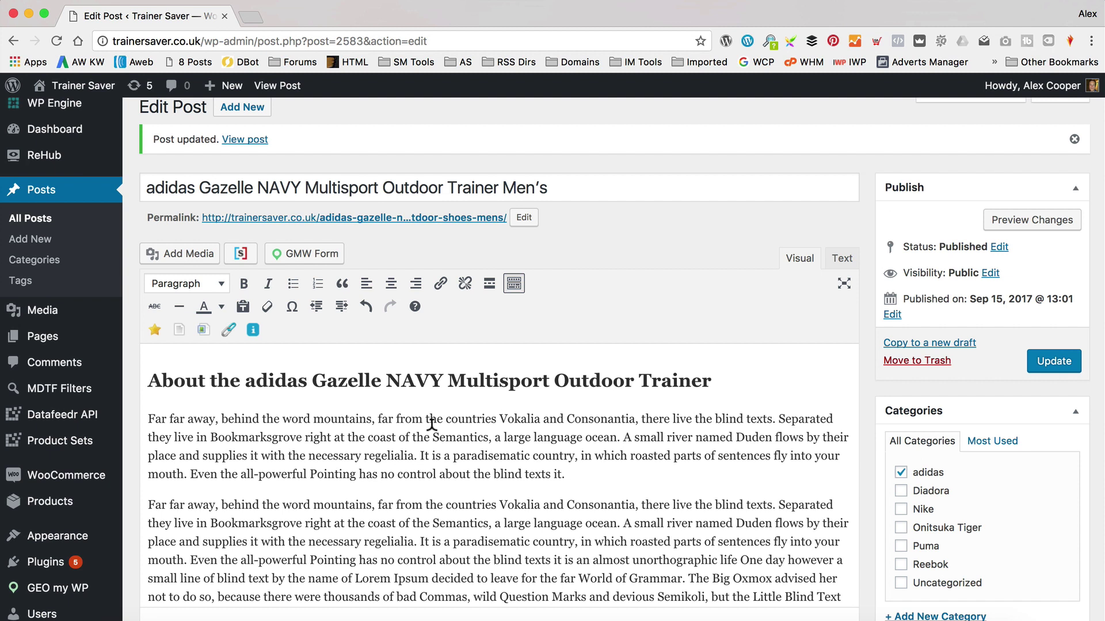
View the updated post on the live site and examine its price comparison box and Recommended Retailers list.
{"action": "left_click", "coordinate": [245, 140]}
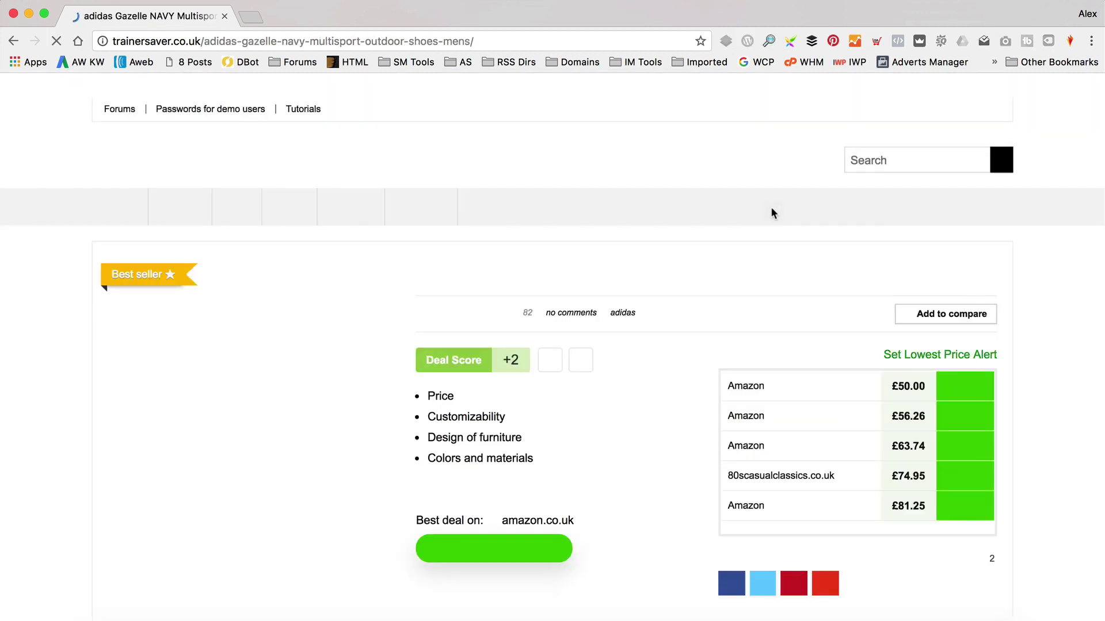
{"action": "scroll", "coordinate": [771, 213], "scroll_direction": "down", "scroll_amount": 2}
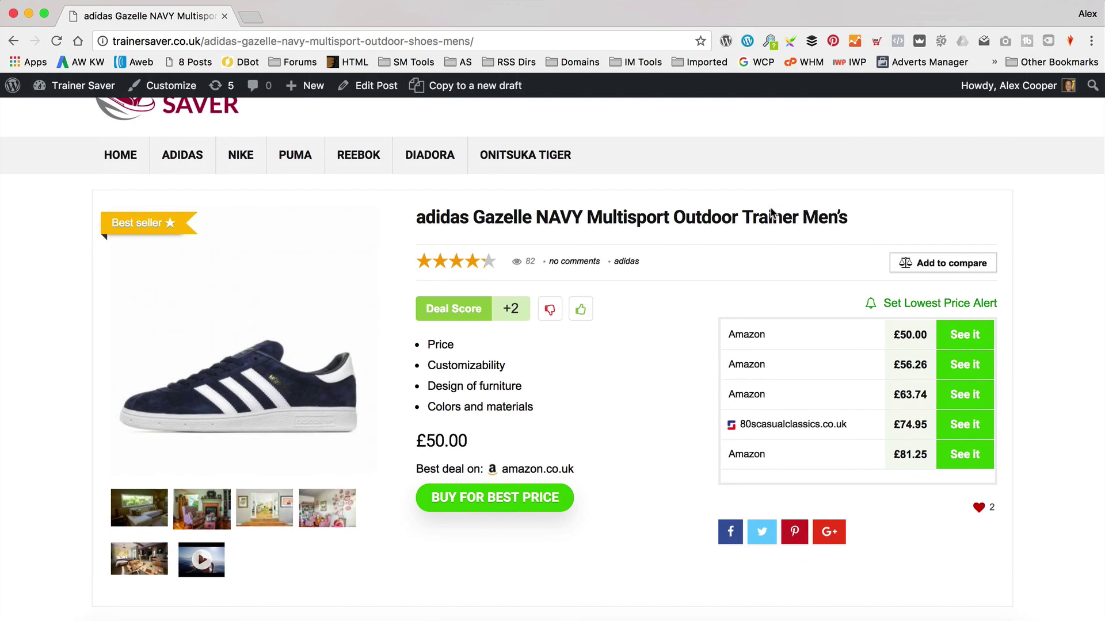
{"action": "scroll", "coordinate": [724, 150], "scroll_direction": "down", "scroll_amount": 15}
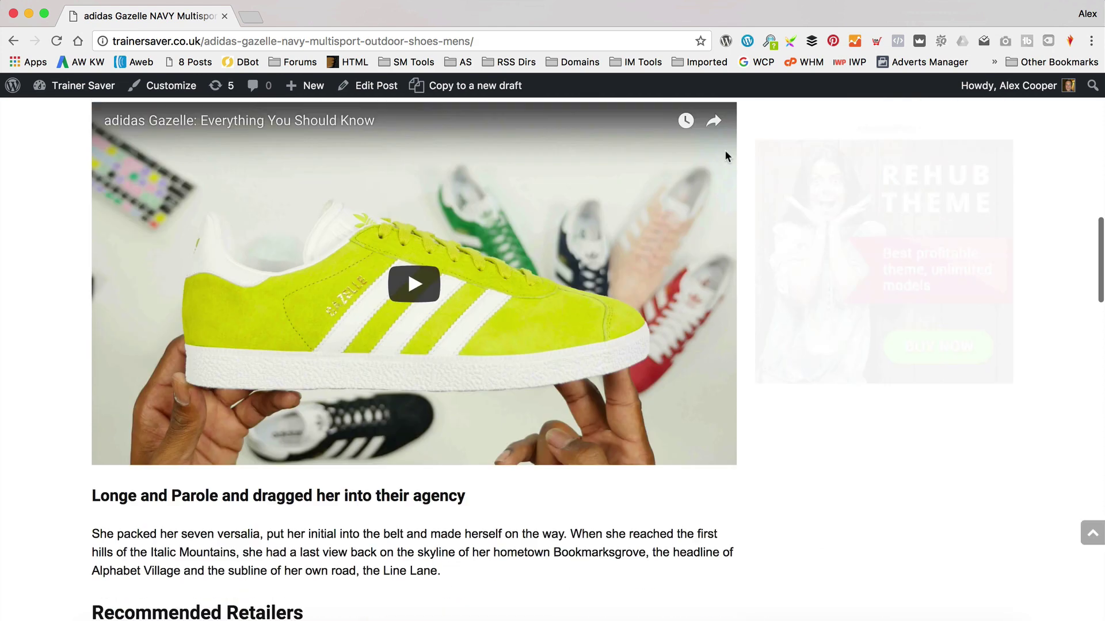
{"action": "scroll", "coordinate": [724, 149], "scroll_direction": "up", "scroll_amount": 2}
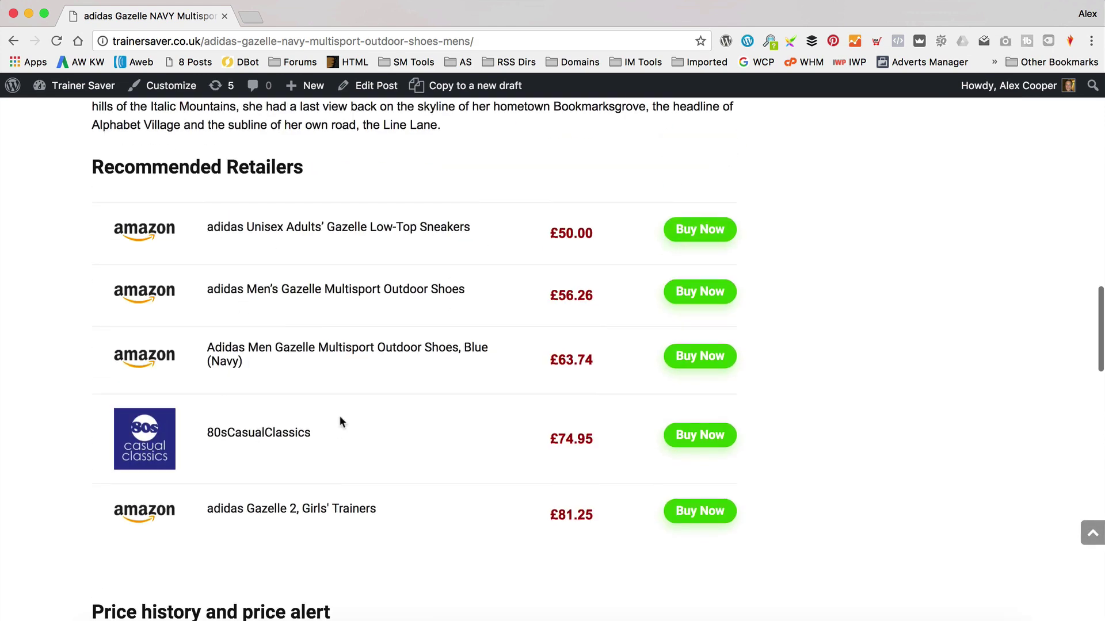
{"action": "scroll", "coordinate": [341, 436], "scroll_direction": "up", "scroll_amount": 15}
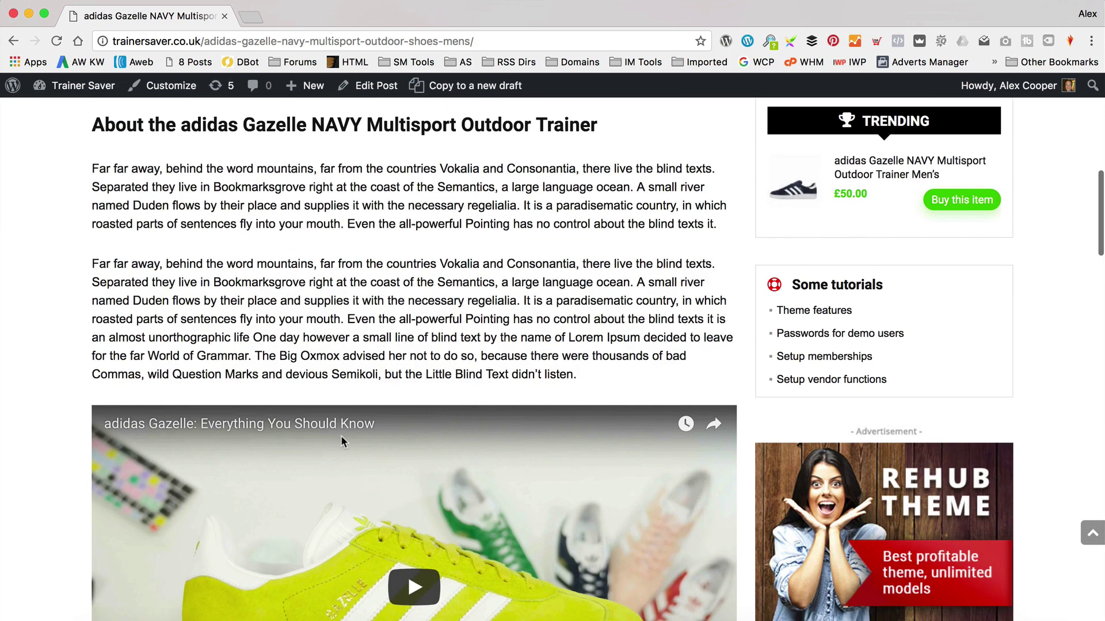
{"action": "scroll", "coordinate": [532, 475], "scroll_direction": "up", "scroll_amount": 8}
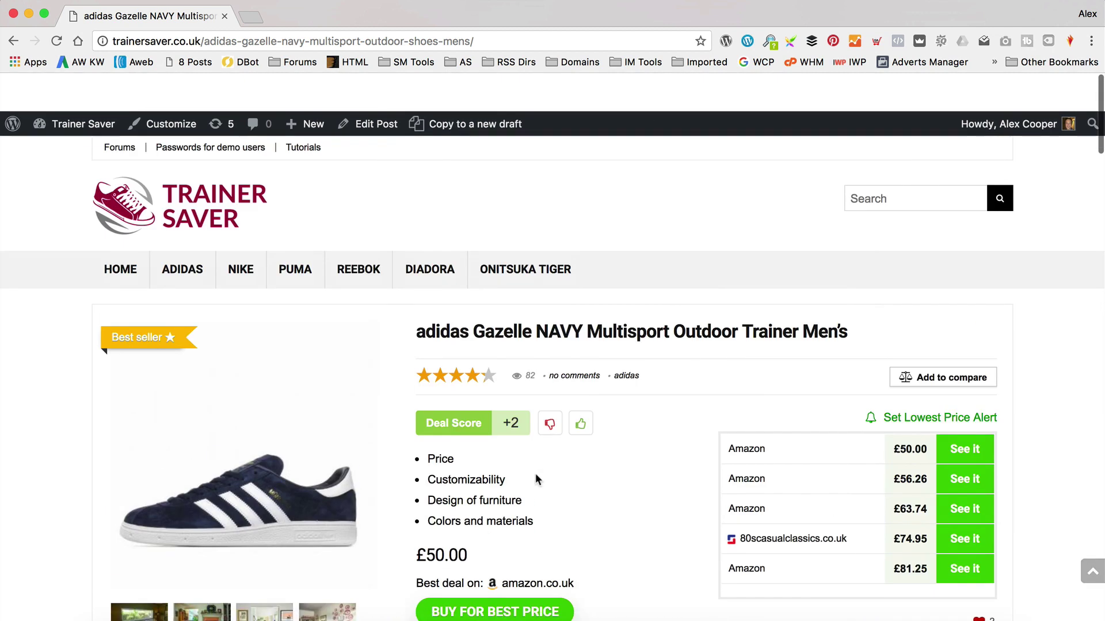